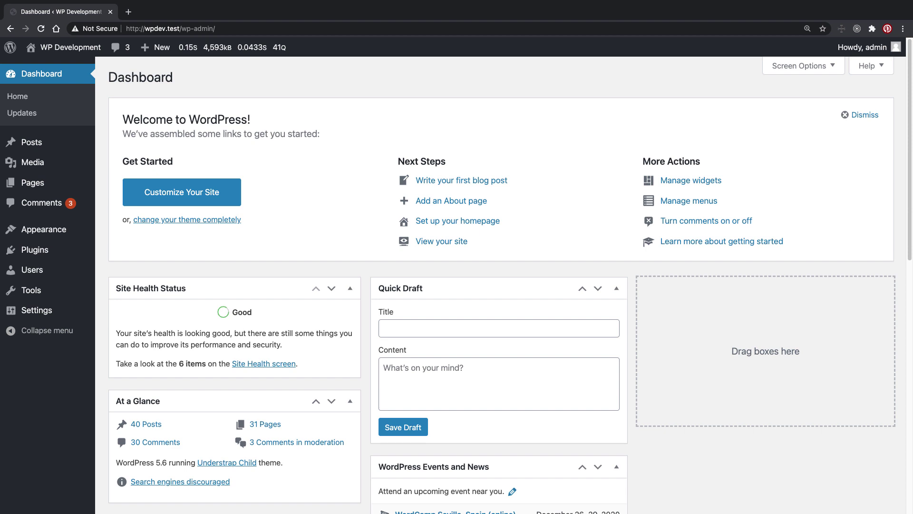
Step: Search the plugin directory for 'contact form 7' from Plugins > Add New
{"action": "mouse_move", "coordinate": [9, 247]}
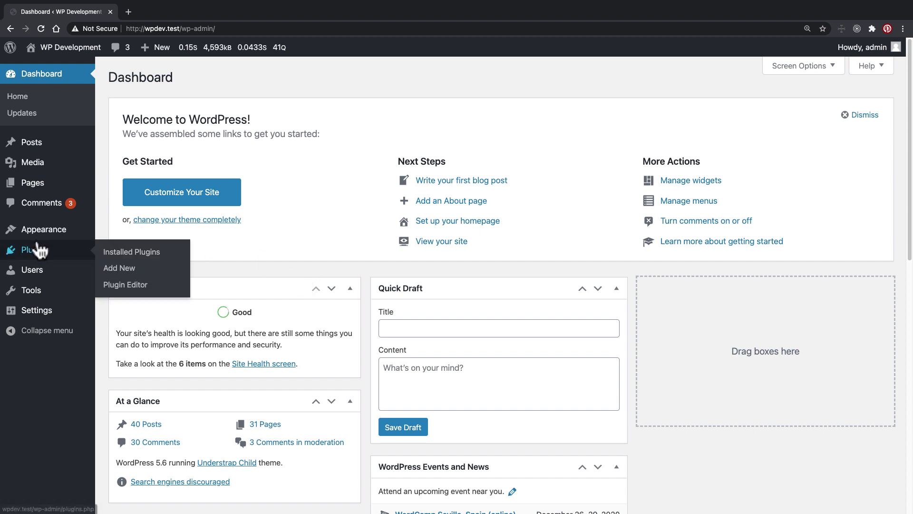
{"action": "left_click", "coordinate": [122, 273]}
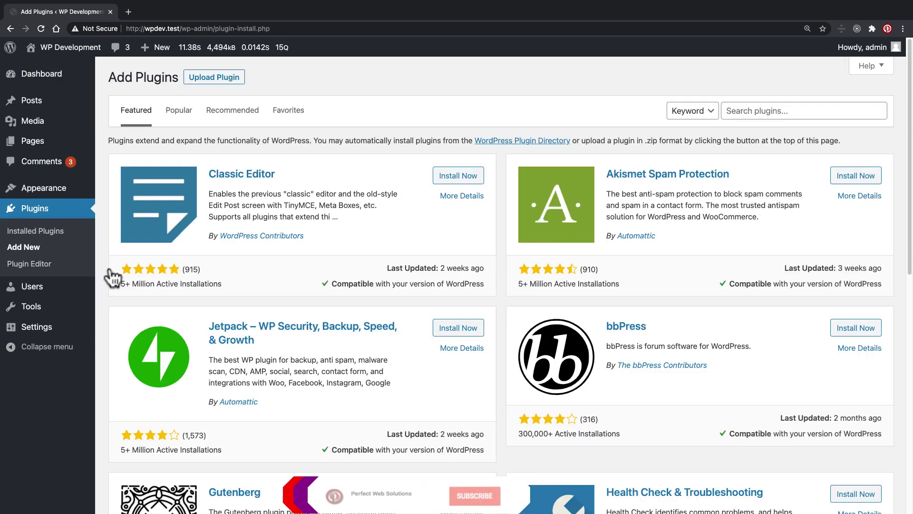
{"action": "left_click", "coordinate": [750, 111]}
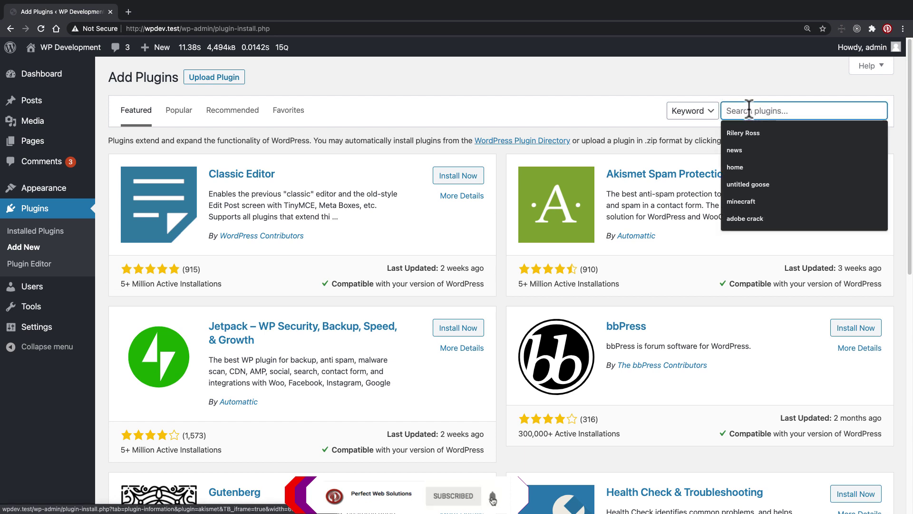
{"action": "type", "text": "contact form "}
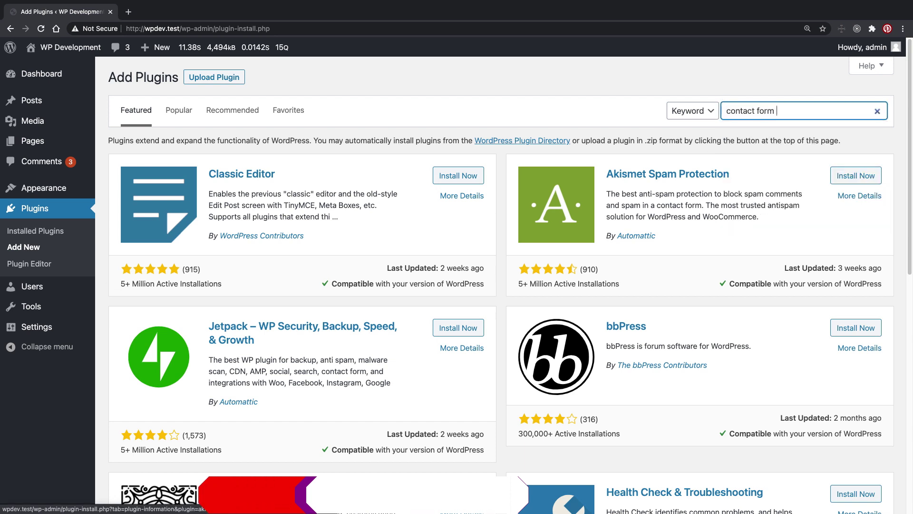
{"action": "type", "text": "7"}
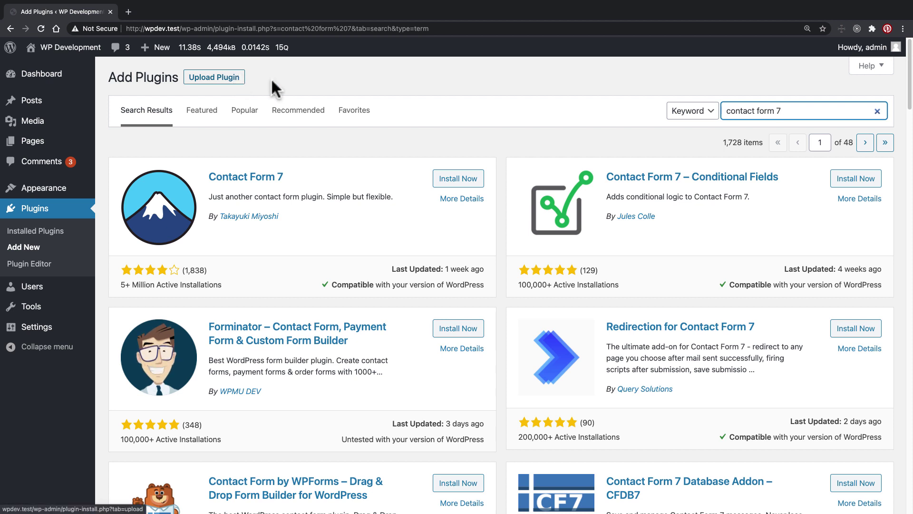
Step: Install the Contact Form 7 plugin from its search result card, then activate it
{"action": "left_click_drag", "start_coordinate": [285, 177], "coordinate": [210, 170]}
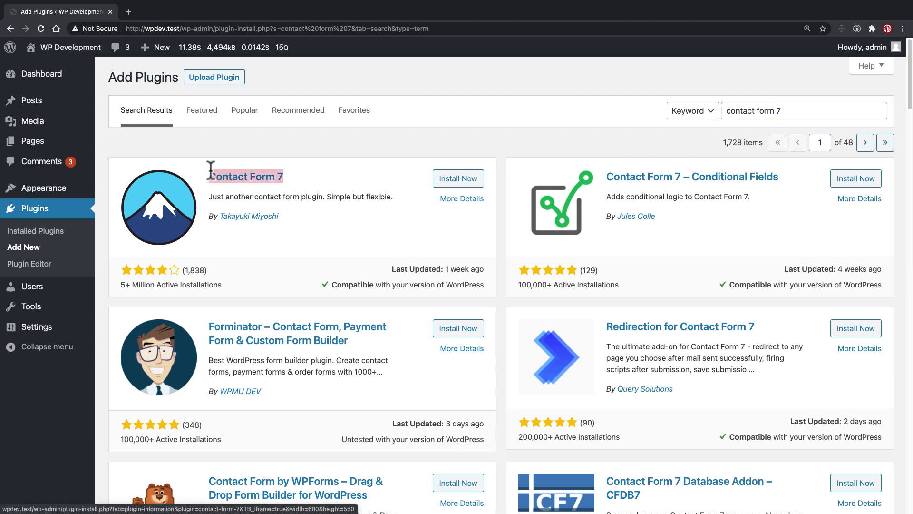
{"action": "left_click", "coordinate": [347, 170]}
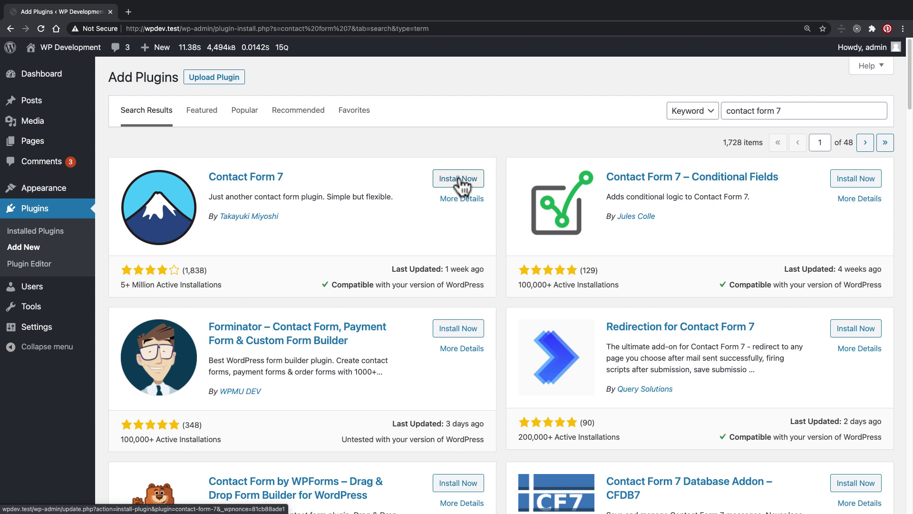
{"action": "left_click", "coordinate": [458, 179]}
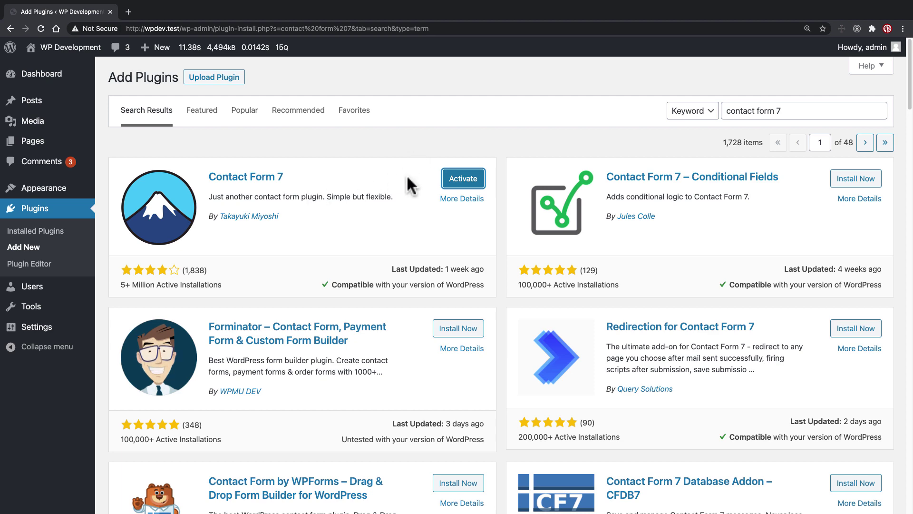
{"action": "left_click", "coordinate": [464, 180]}
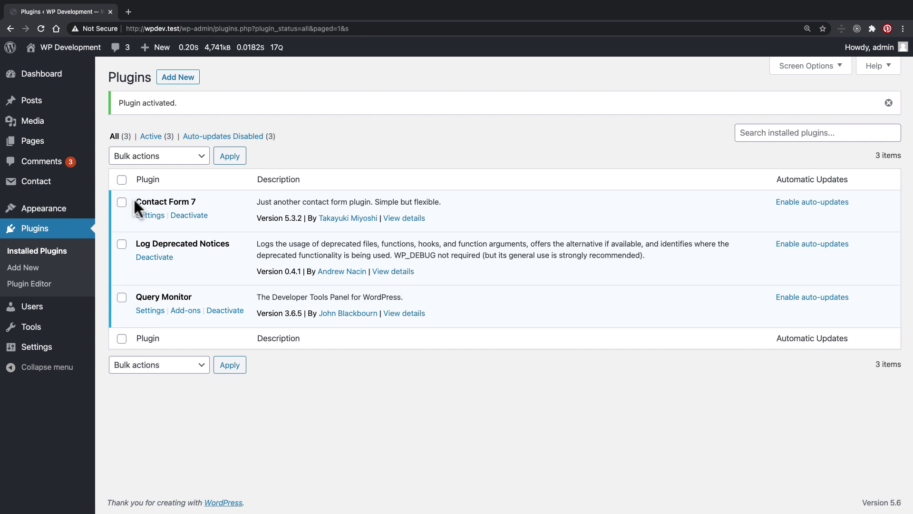
Step: Open Contact Form 7's settings to list Contact form 1 and Contact form 1_copy
{"action": "left_click_drag", "start_coordinate": [135, 201], "coordinate": [193, 200]}
{"action": "left_click", "coordinate": [400, 179]}
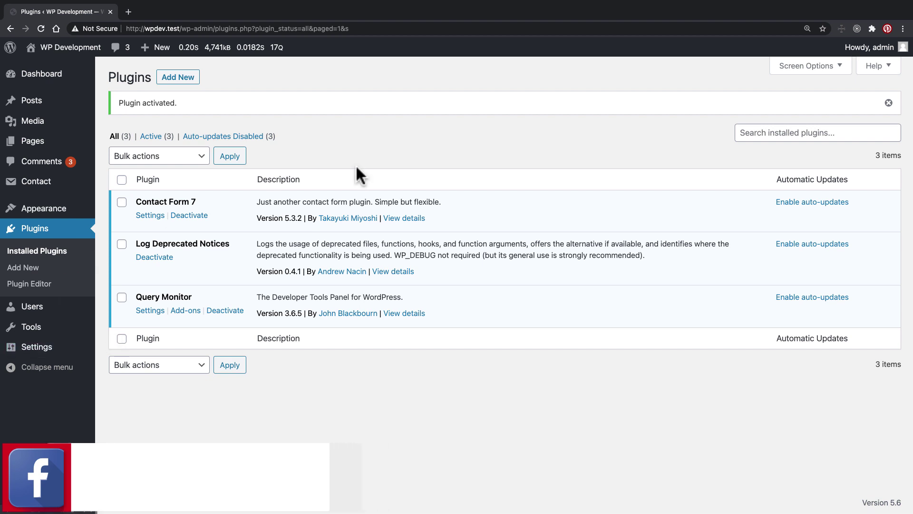
{"action": "left_click", "coordinate": [145, 215]}
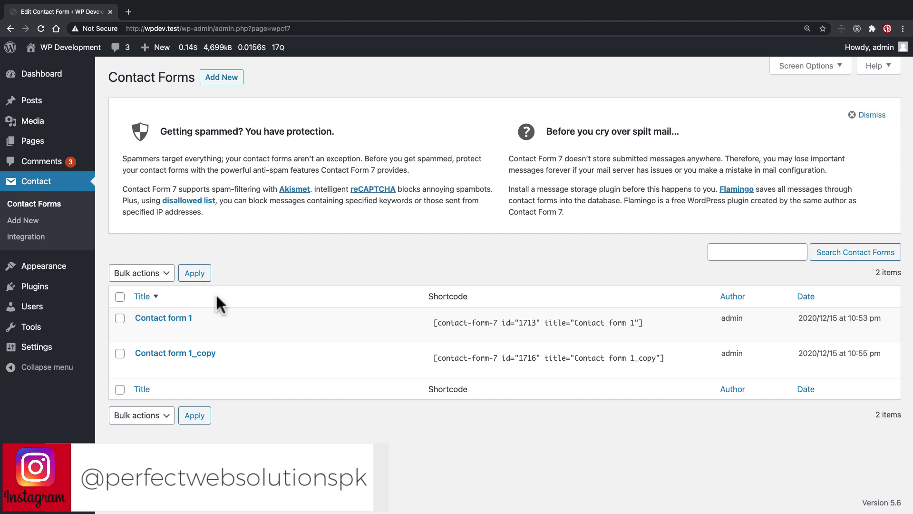
{"action": "mouse_move", "coordinate": [142, 370]}
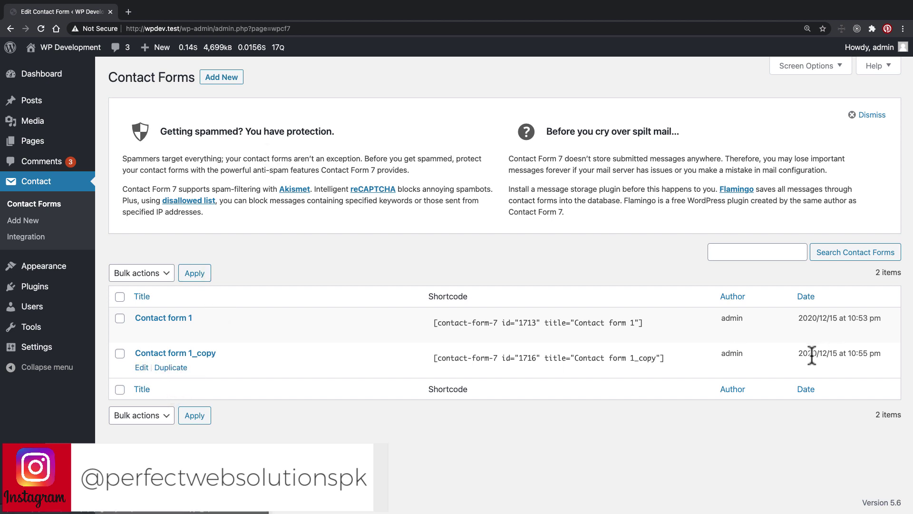
Step: Delete the duplicate Contact form 1_copy from its edit screen and confirm the deletion
{"action": "left_click", "coordinate": [142, 368]}
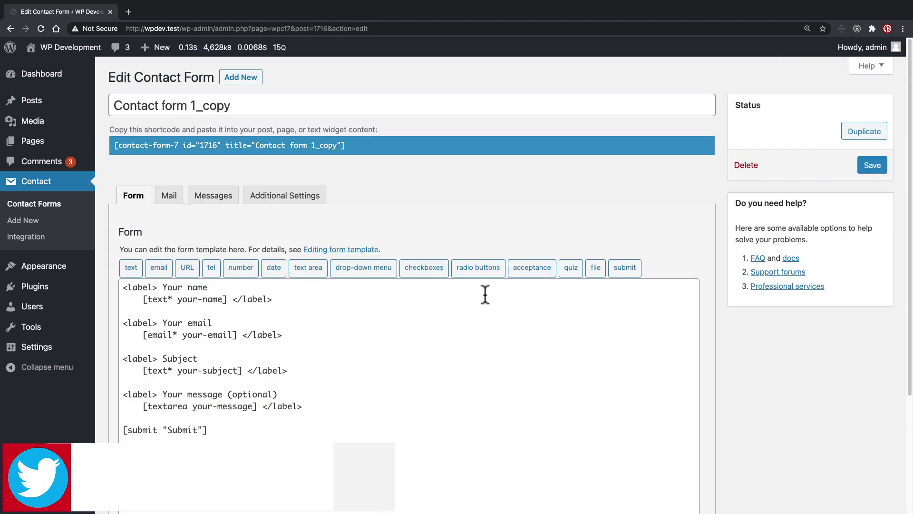
{"action": "left_click", "coordinate": [745, 165]}
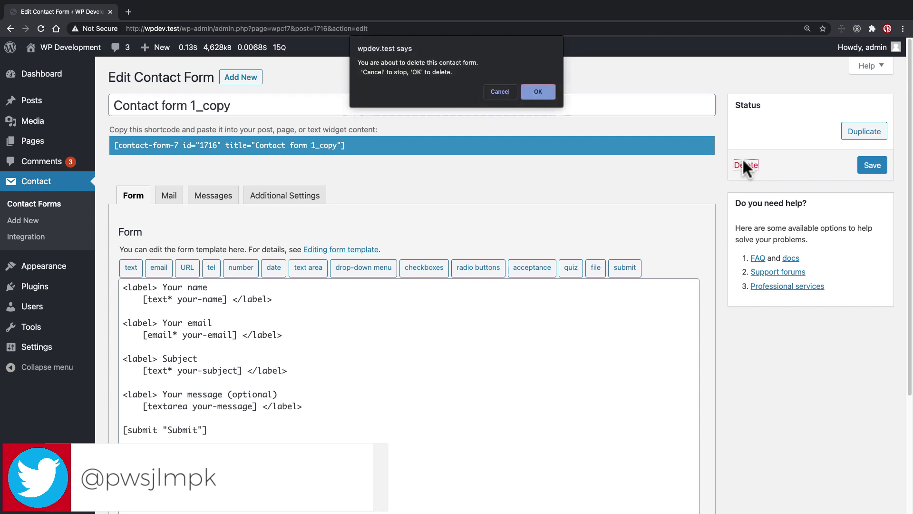
{"action": "left_click", "coordinate": [537, 92]}
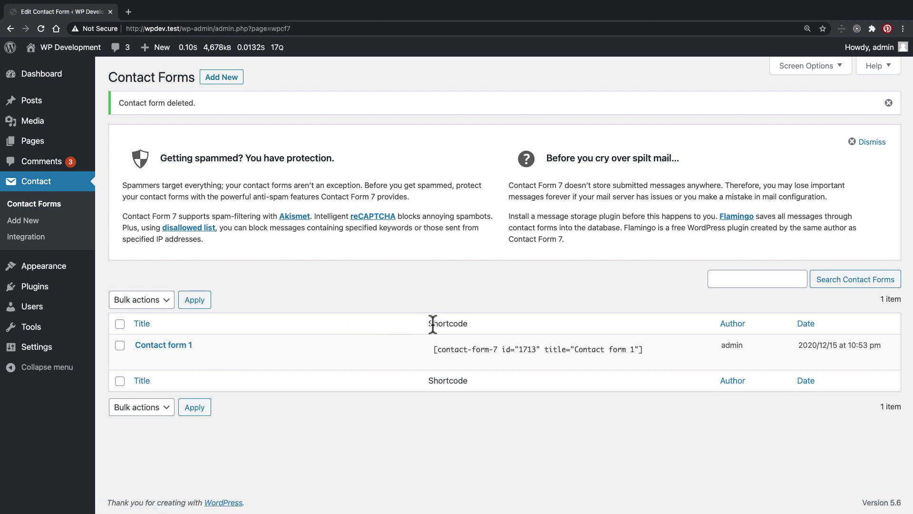
Step: Point out the shortcode's parts: contact-form-7, id 1713 and the title attribute
{"action": "left_click_drag", "start_coordinate": [429, 323], "coordinate": [457, 323]}
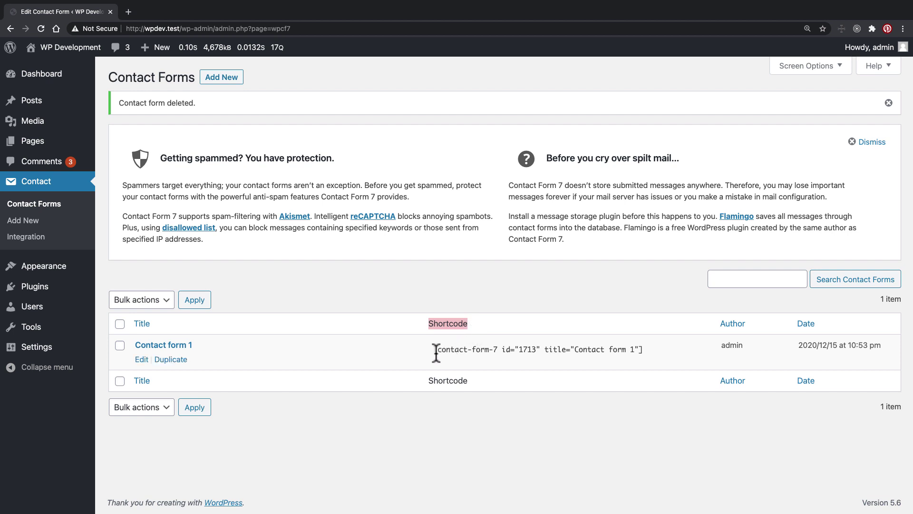
{"action": "left_click_drag", "start_coordinate": [432, 349], "coordinate": [644, 347]}
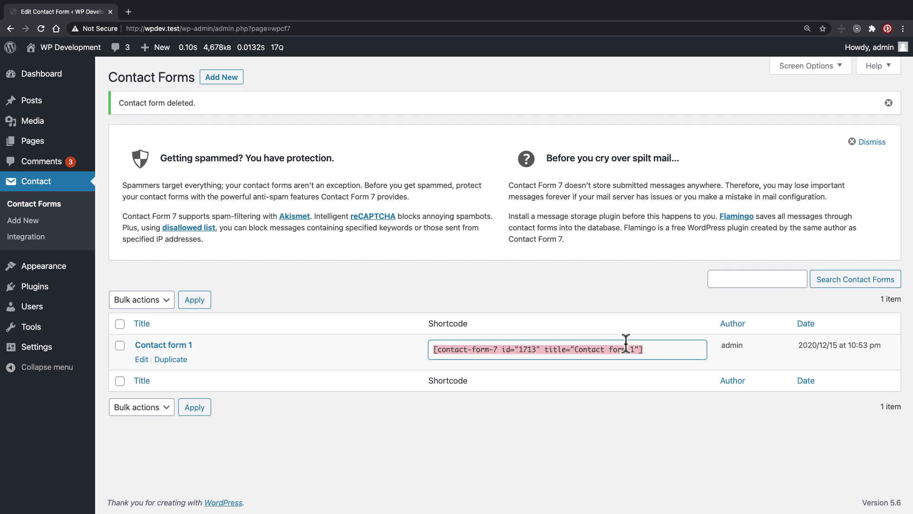
{"action": "left_click", "coordinate": [534, 349]}
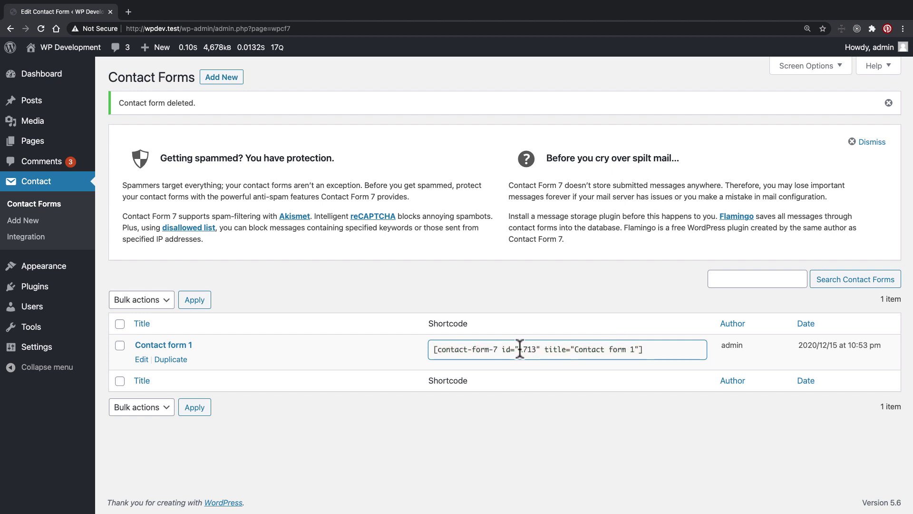
{"action": "left_click_drag", "start_coordinate": [520, 349], "coordinate": [638, 351]}
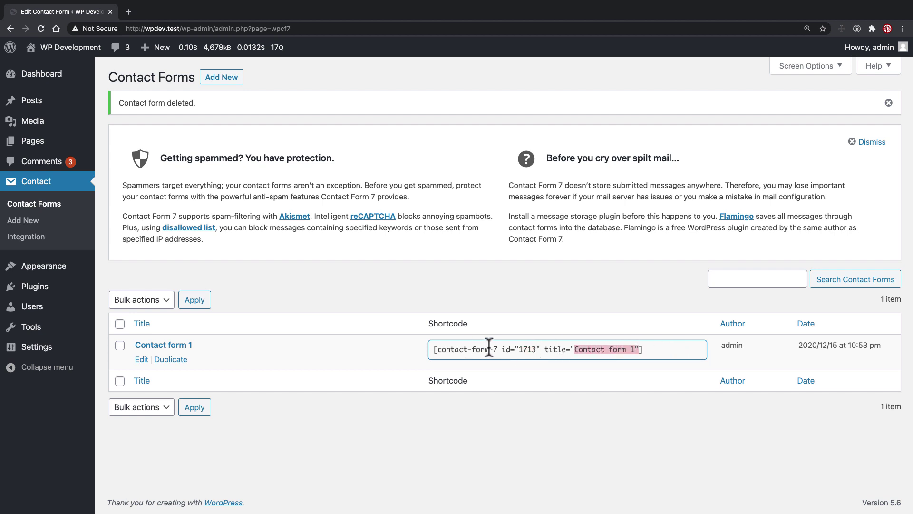
{"action": "left_click_drag", "start_coordinate": [497, 349], "coordinate": [439, 348]}
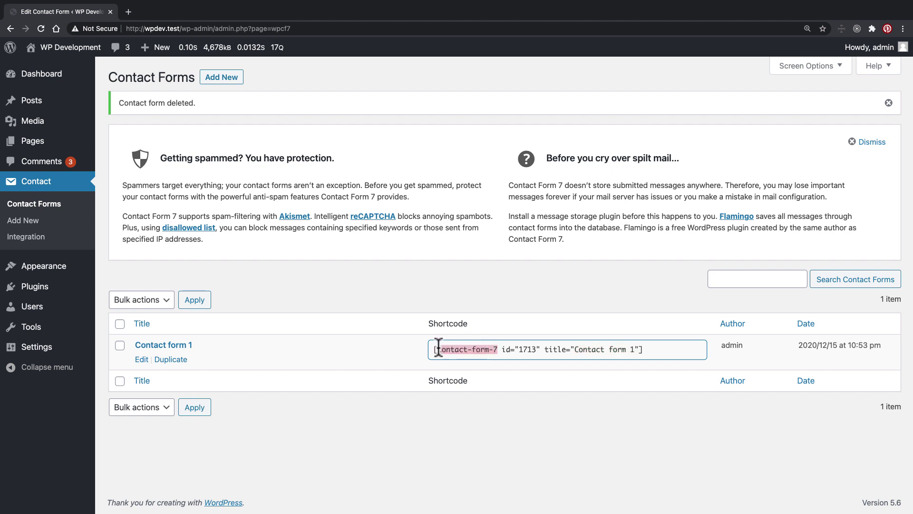
{"action": "left_click_drag", "start_coordinate": [501, 349], "coordinate": [640, 349]}
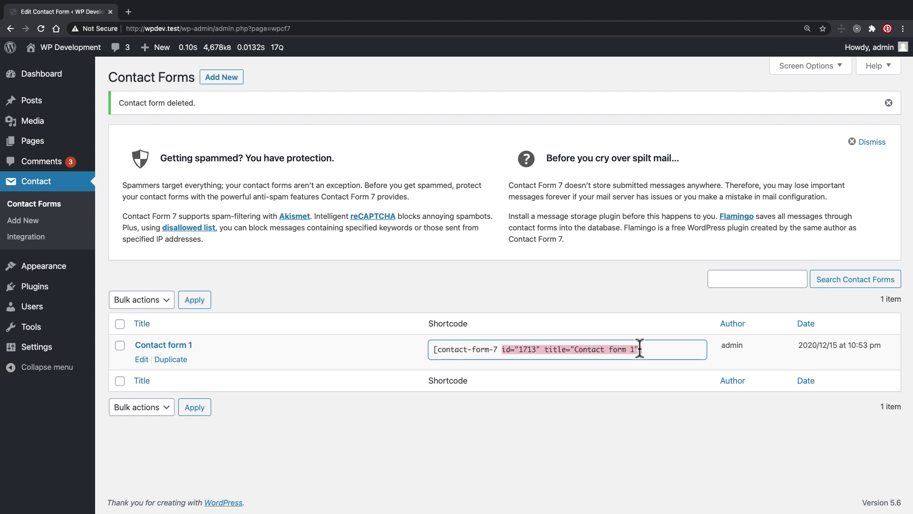
{"action": "left_click", "coordinate": [621, 409]}
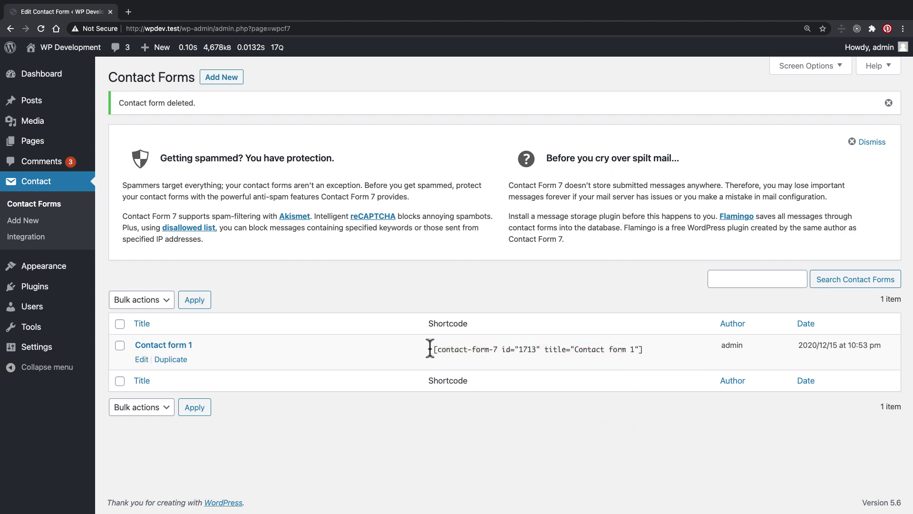
Step: Copy the full shortcode [contact-form-7 id="1713" title="Contact form 1"] and switch to Sublime Text
{"action": "left_click_drag", "start_coordinate": [433, 351], "coordinate": [650, 352]}
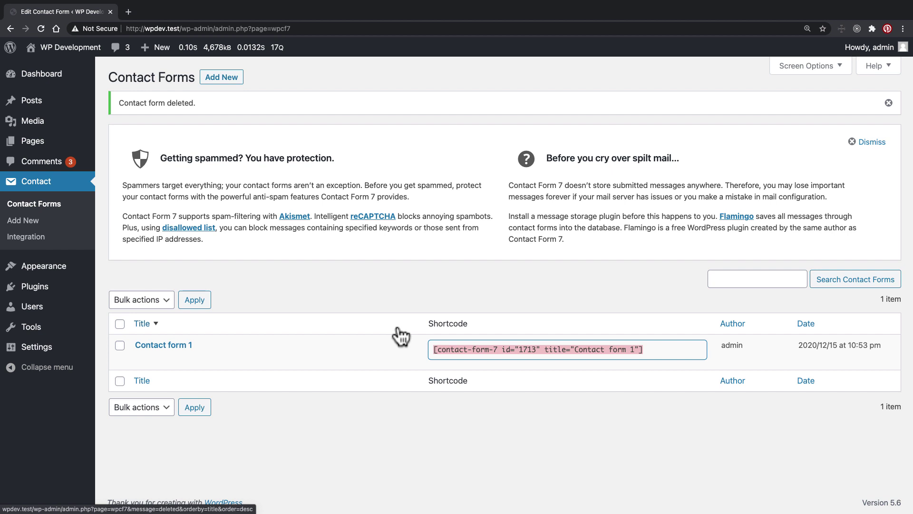
{"action": "right_click", "coordinate": [460, 346]}
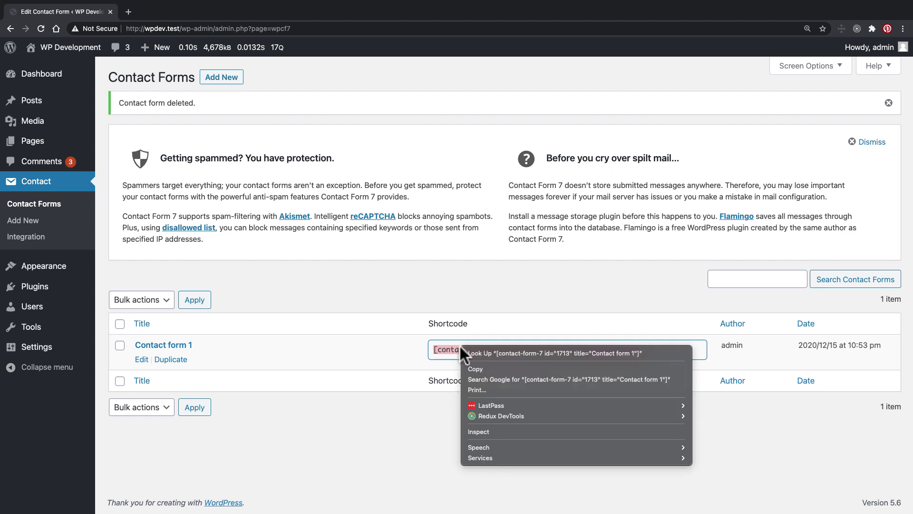
{"action": "left_click", "coordinate": [481, 367]}
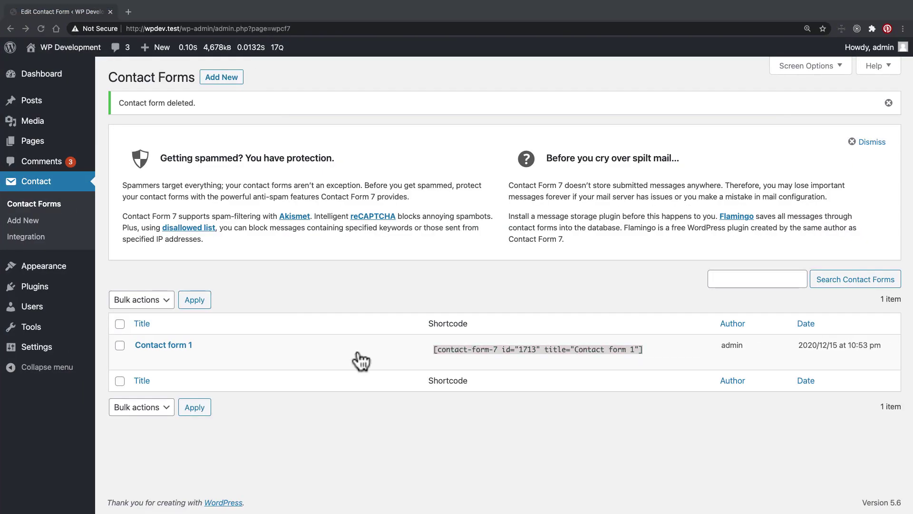
{"action": "key", "text": "super+Tab"}
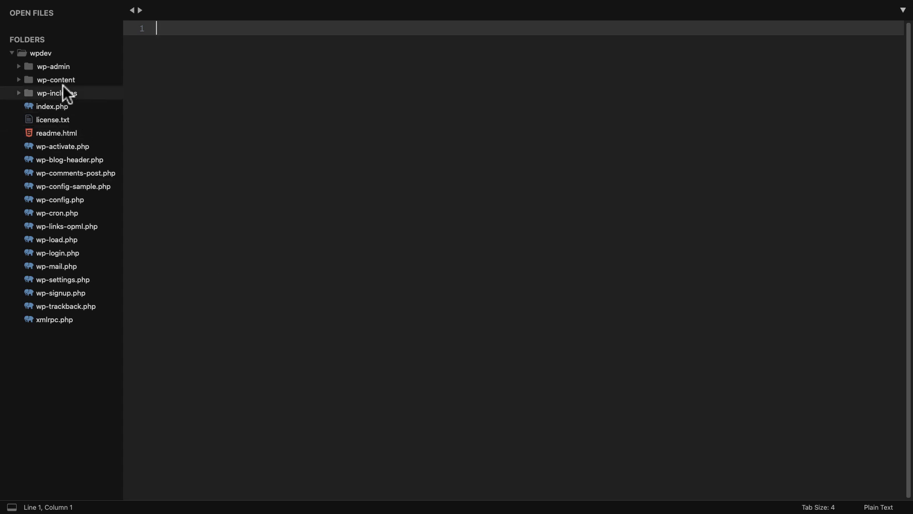
Step: Browse wp-content/themes and open the understrap-child theme's functions.php
{"action": "left_click", "coordinate": [61, 81]}
{"action": "left_click", "coordinate": [59, 107]}
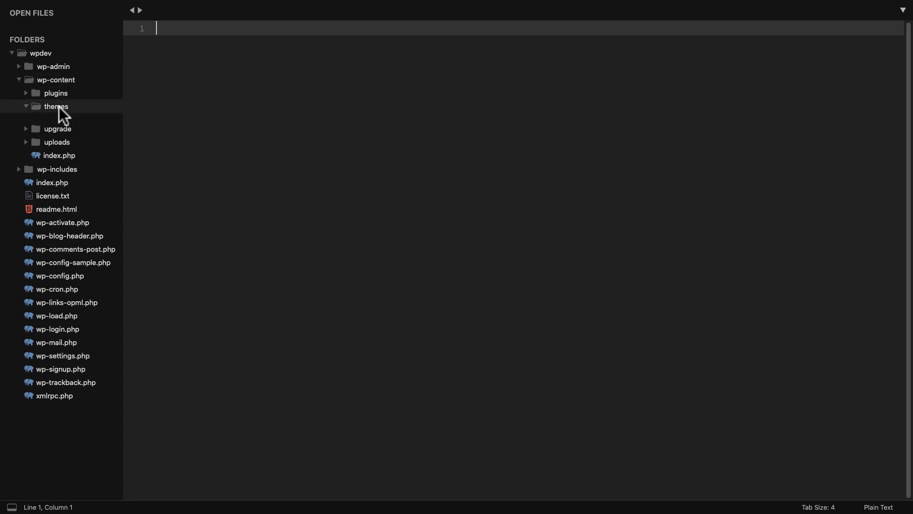
{"action": "left_click", "coordinate": [68, 168]}
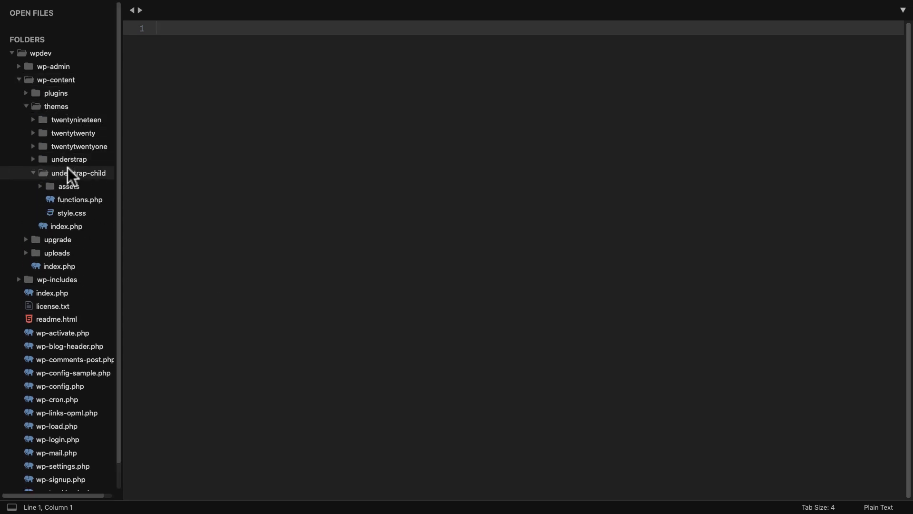
{"action": "left_click", "coordinate": [66, 198]}
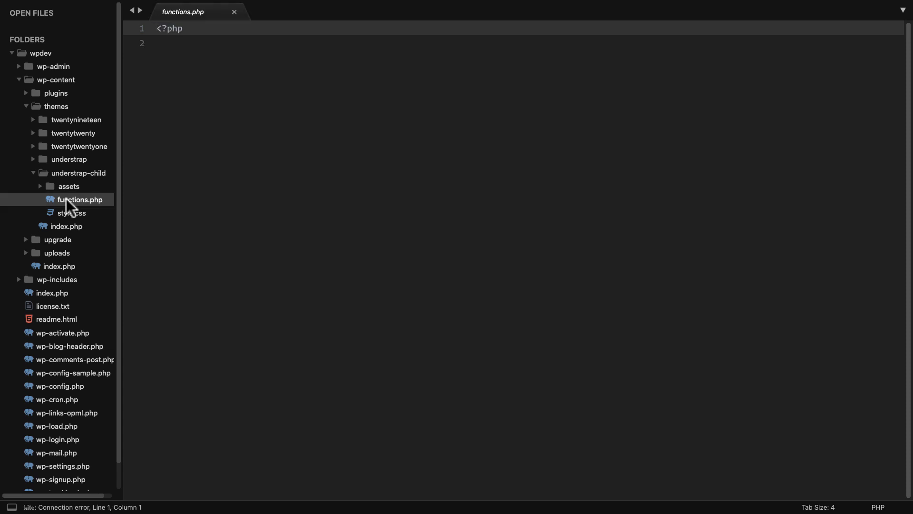
{"action": "left_click", "coordinate": [79, 173]}
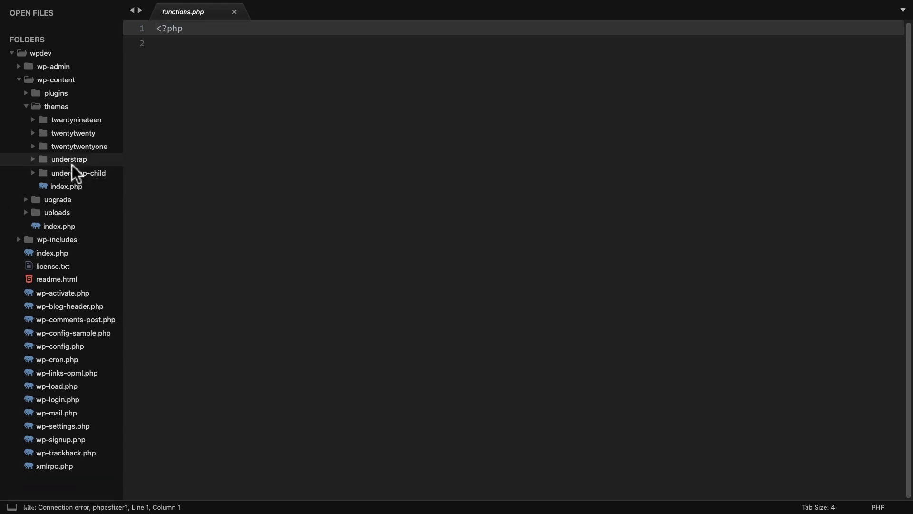
Step: Expand the parent understrap theme and open its single.php template
{"action": "left_click", "coordinate": [79, 159]}
{"action": "scroll", "coordinate": [82, 207], "scroll_direction": "down", "scroll_amount": 7}
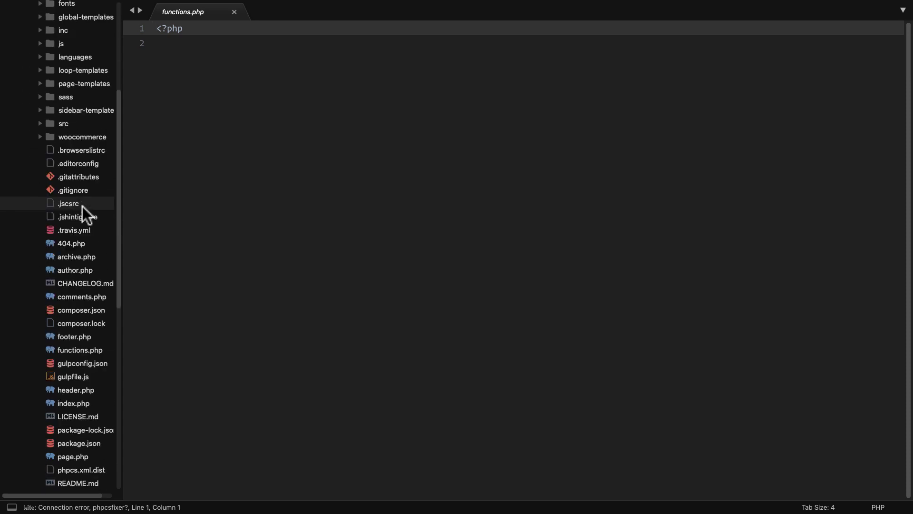
{"action": "scroll", "coordinate": [82, 207], "scroll_direction": "down", "scroll_amount": 2}
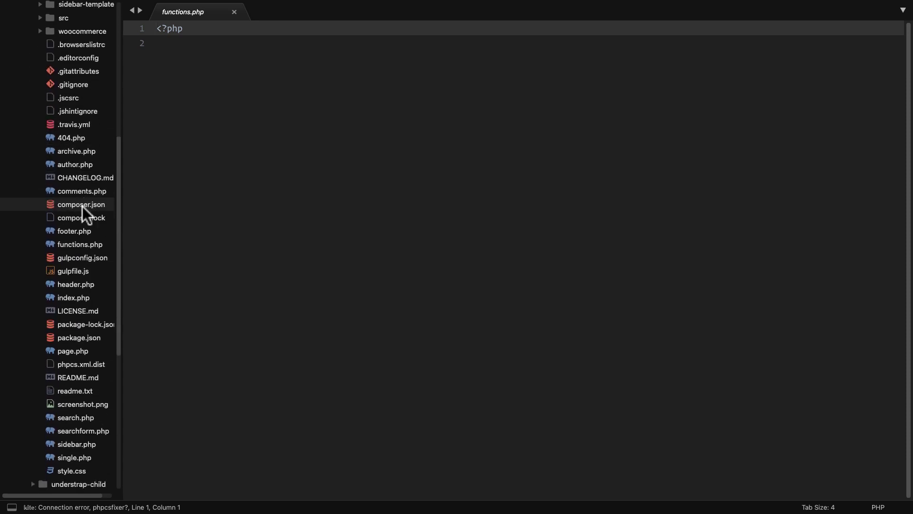
{"action": "scroll", "coordinate": [82, 207], "scroll_direction": "down", "scroll_amount": 1}
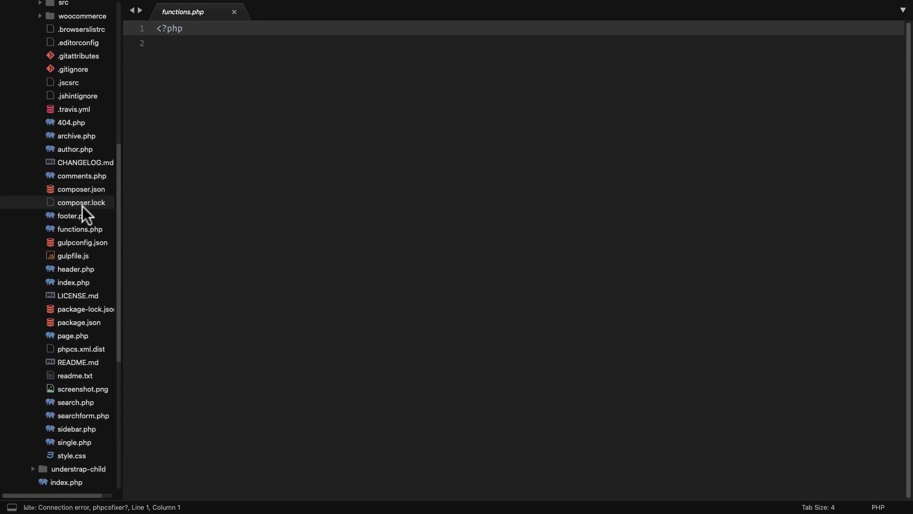
{"action": "left_click", "coordinate": [79, 441]}
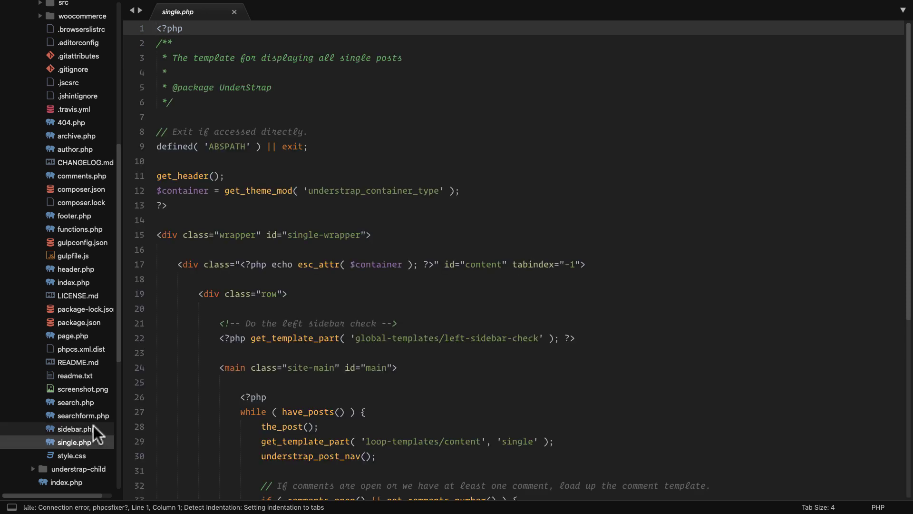
{"action": "scroll", "coordinate": [249, 404], "scroll_direction": "down", "scroll_amount": 6}
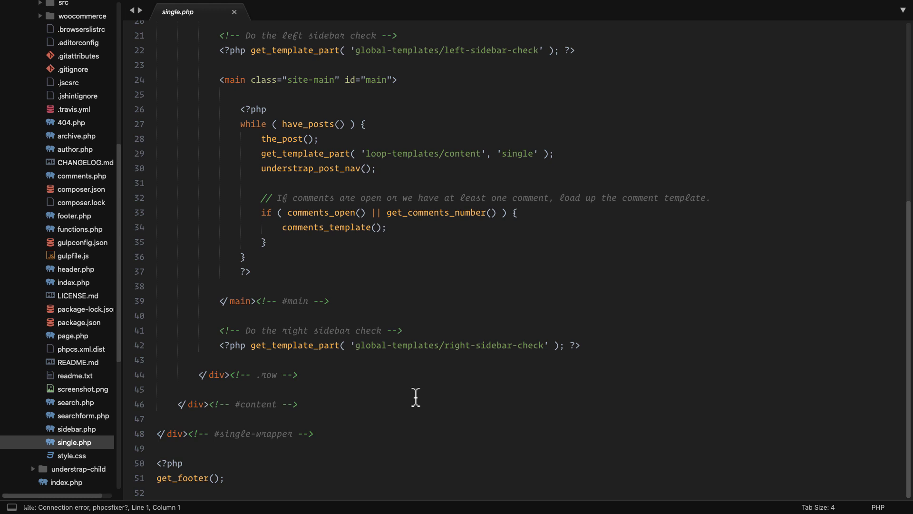
Step: Enlarge the editor font and scroll through single.php's loop and footer code
{"action": "key", "text": "super+equal"}
{"action": "key", "text": "super+equal"}
{"action": "key", "text": "super+equal"}
{"action": "key", "text": "super+equal"}
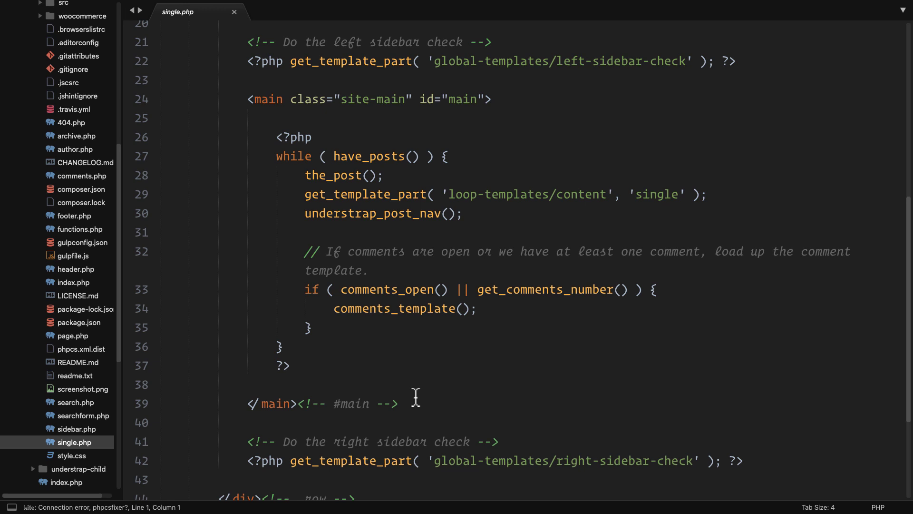
{"action": "scroll", "coordinate": [464, 420], "scroll_direction": "up", "scroll_amount": 6}
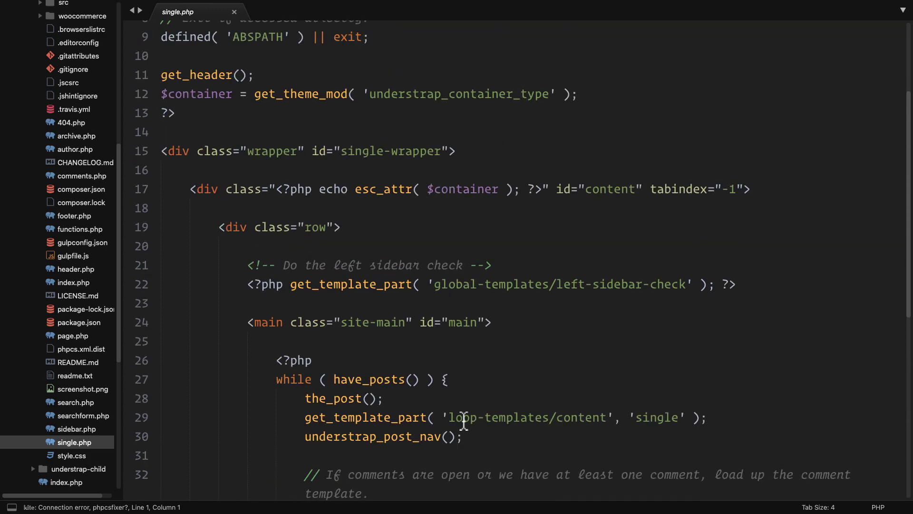
{"action": "scroll", "coordinate": [464, 421], "scroll_direction": "down", "scroll_amount": 3}
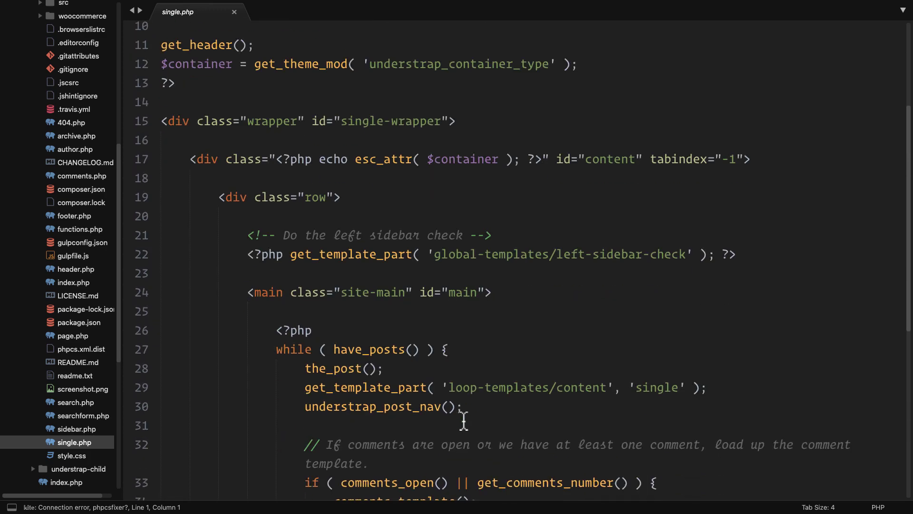
{"action": "scroll", "coordinate": [464, 420], "scroll_direction": "down", "scroll_amount": 6}
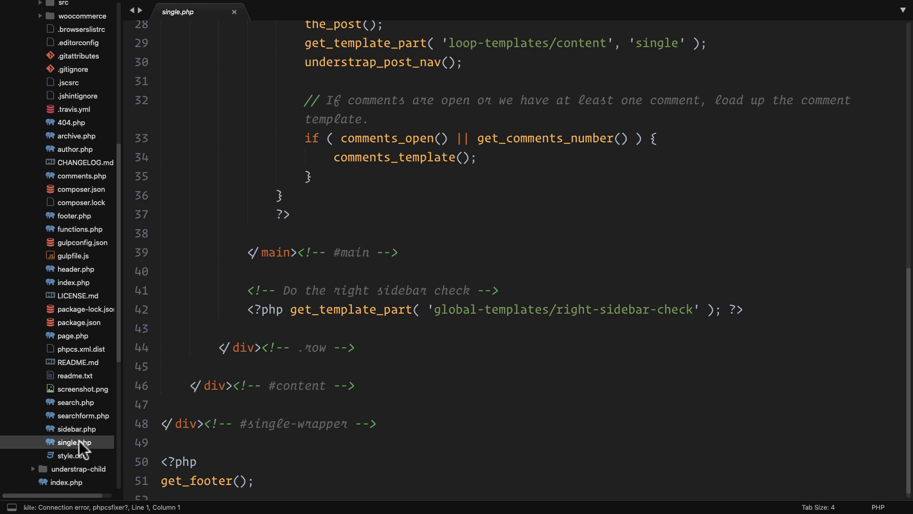
{"action": "scroll", "coordinate": [80, 441], "scroll_direction": "up", "scroll_amount": 10}
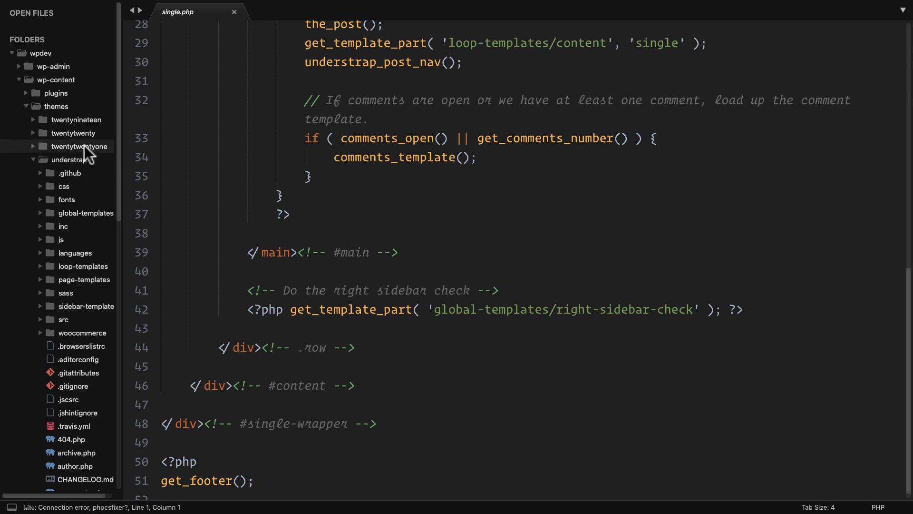
Step: Create a new file named single.php in the understrap-child folder
{"action": "left_click", "coordinate": [78, 154]}
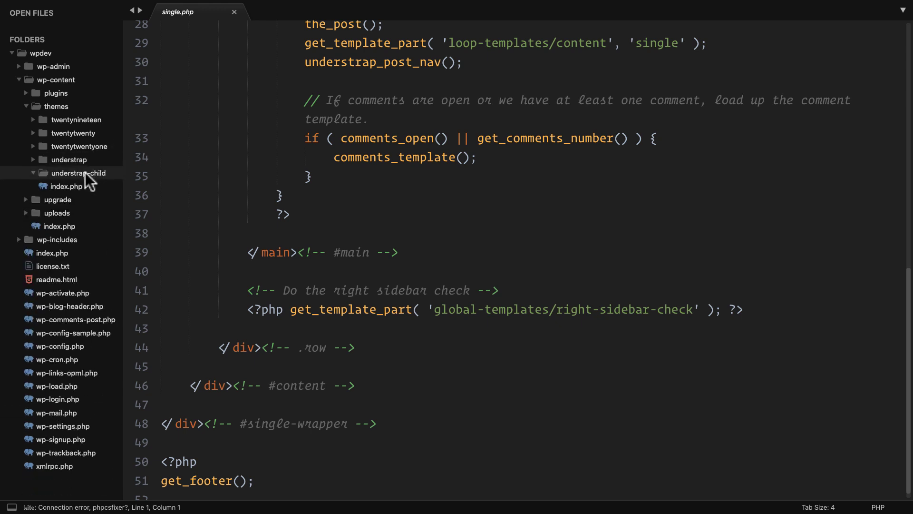
{"action": "right_click", "coordinate": [63, 172]}
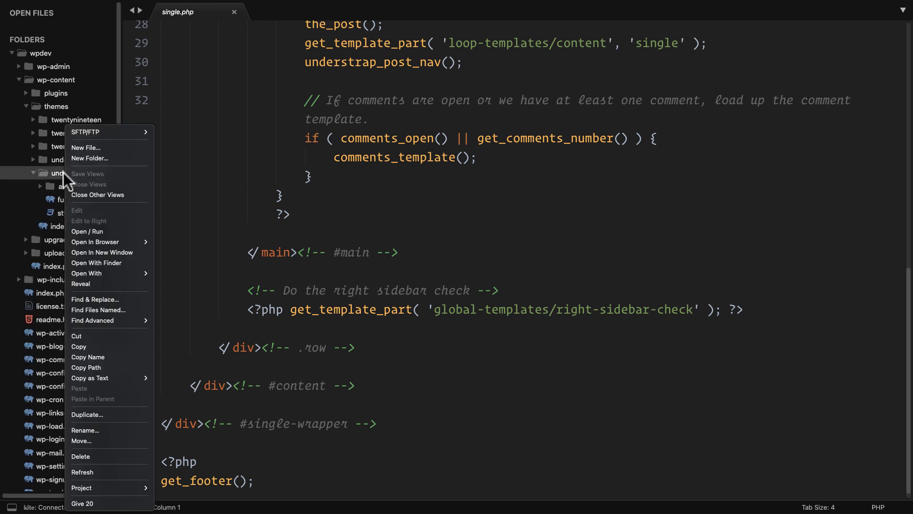
{"action": "left_click", "coordinate": [91, 147]}
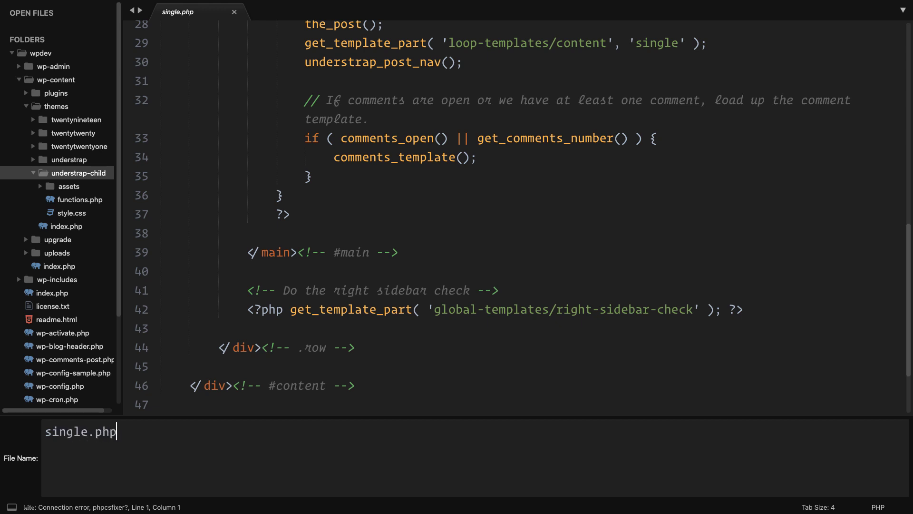
{"action": "key", "text": "Return"}
Step: Copy all code from the parent understrap single.php into the child single.php and save
{"action": "left_click", "coordinate": [69, 172]}
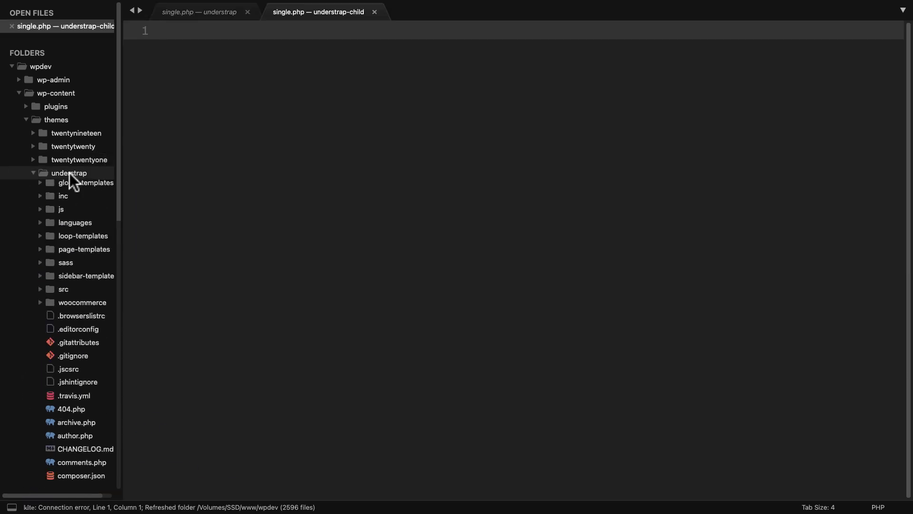
{"action": "scroll", "coordinate": [76, 191], "scroll_direction": "down", "scroll_amount": 10}
{"action": "left_click", "coordinate": [85, 456]}
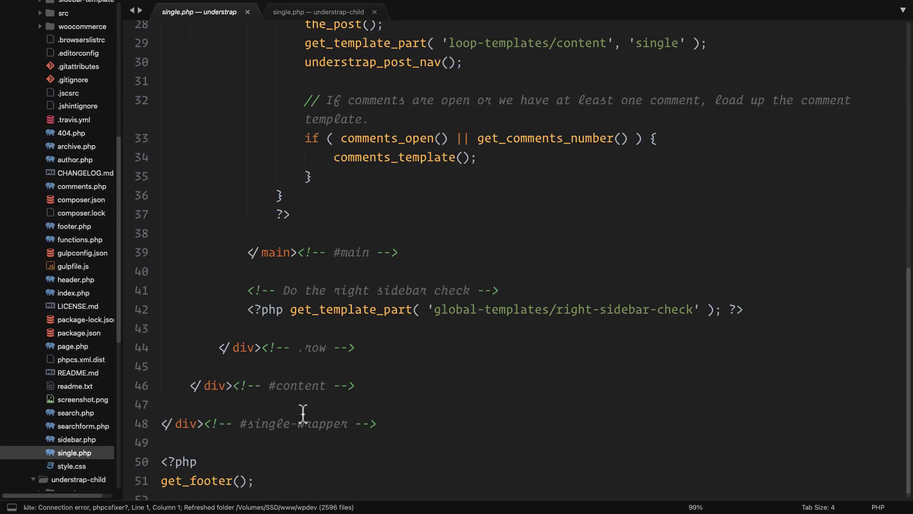
{"action": "left_click", "coordinate": [314, 405]}
{"action": "key", "text": "super+a"}
{"action": "key", "text": "super+c"}
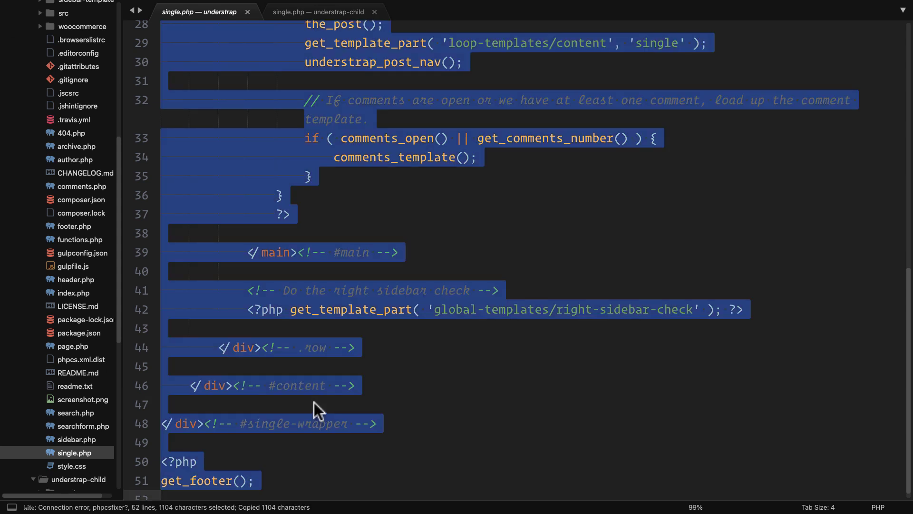
{"action": "left_click", "coordinate": [304, 12]}
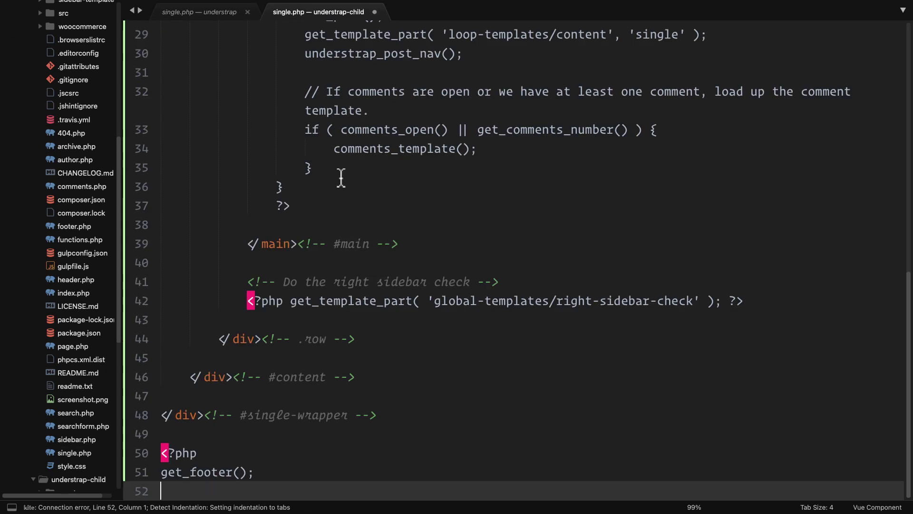
{"action": "key", "text": "super+v"}
{"action": "key", "text": "super+s"}
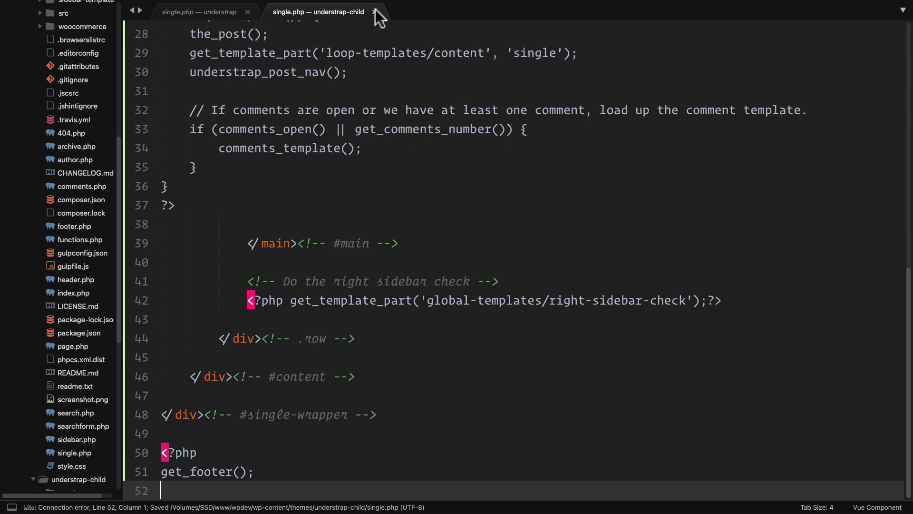
Step: Reopen the child theme's single.php from the sidebar and save it again
{"action": "left_click", "coordinate": [374, 12]}
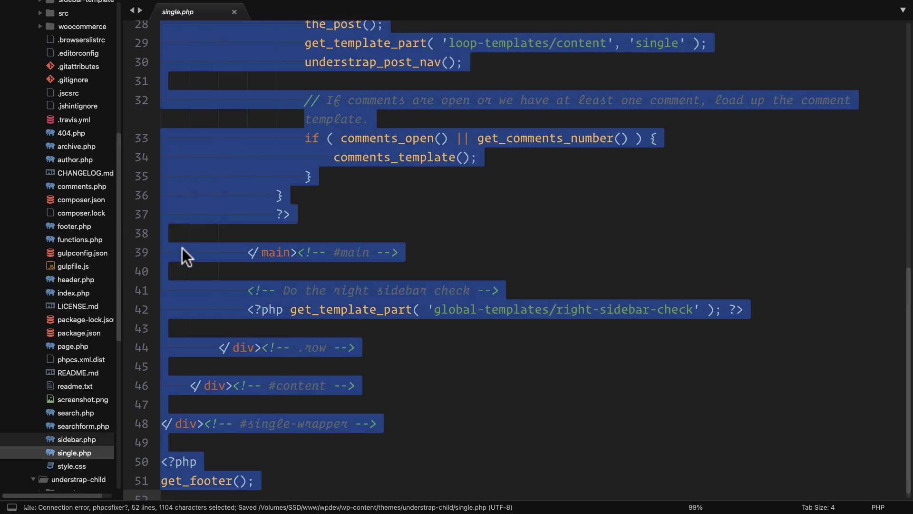
{"action": "scroll", "coordinate": [76, 231], "scroll_direction": "up", "scroll_amount": 6}
{"action": "left_click", "coordinate": [67, 160]}
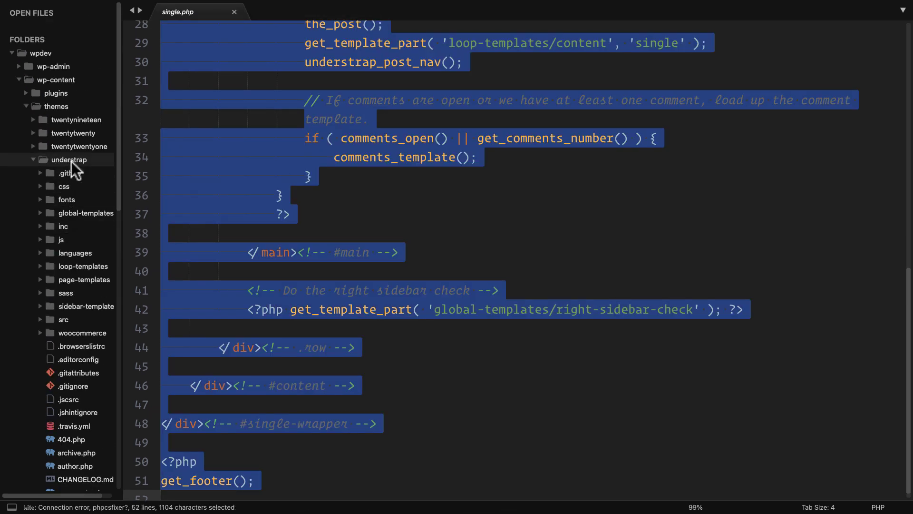
{"action": "left_click", "coordinate": [67, 172]}
{"action": "left_click", "coordinate": [83, 211]}
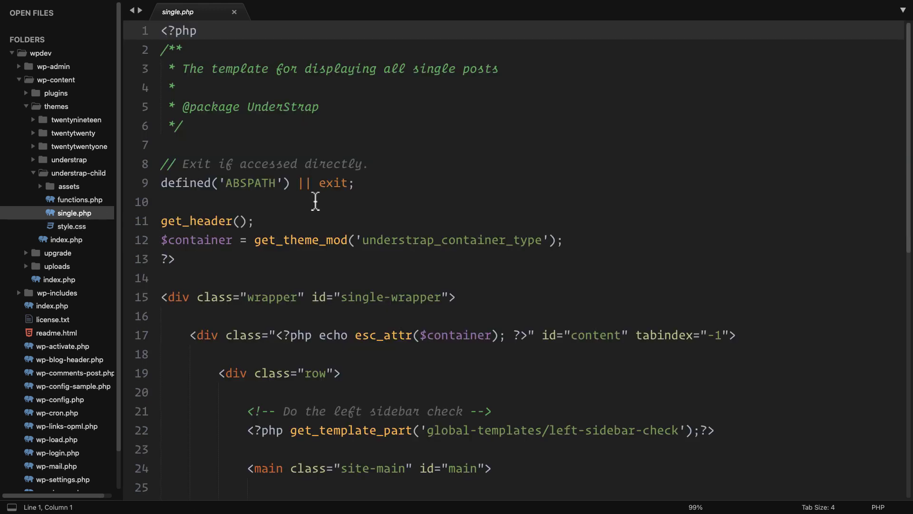
{"action": "key", "text": "super+s"}
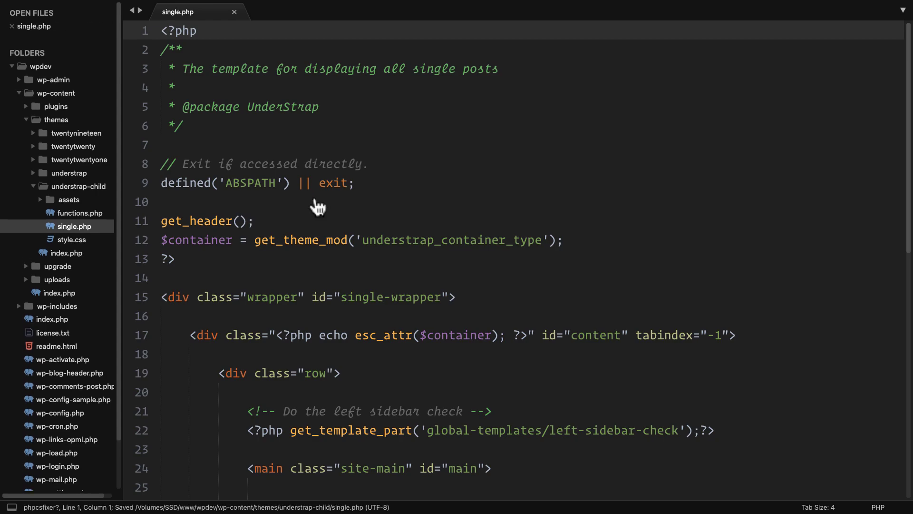
{"action": "key", "text": "super+Tab"}
Step: Open the Template: Sticky post on the live site to check its loaded template
{"action": "mouse_move", "coordinate": [71, 49]}
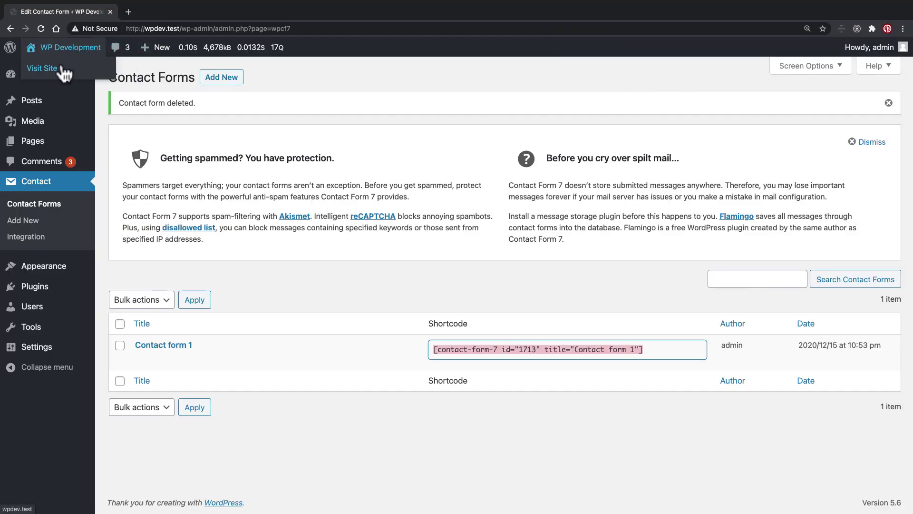
{"action": "left_click", "coordinate": [62, 69]}
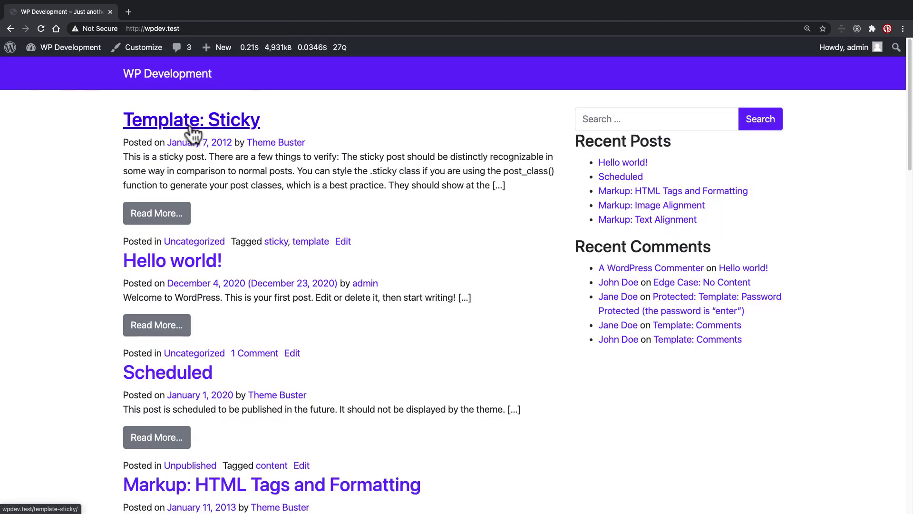
{"action": "left_click", "coordinate": [192, 129]}
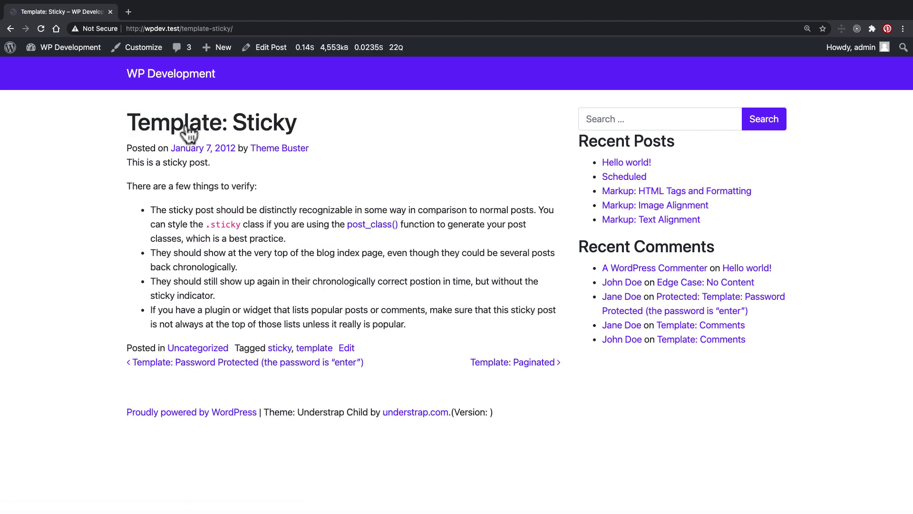
{"action": "mouse_move", "coordinate": [319, 52]}
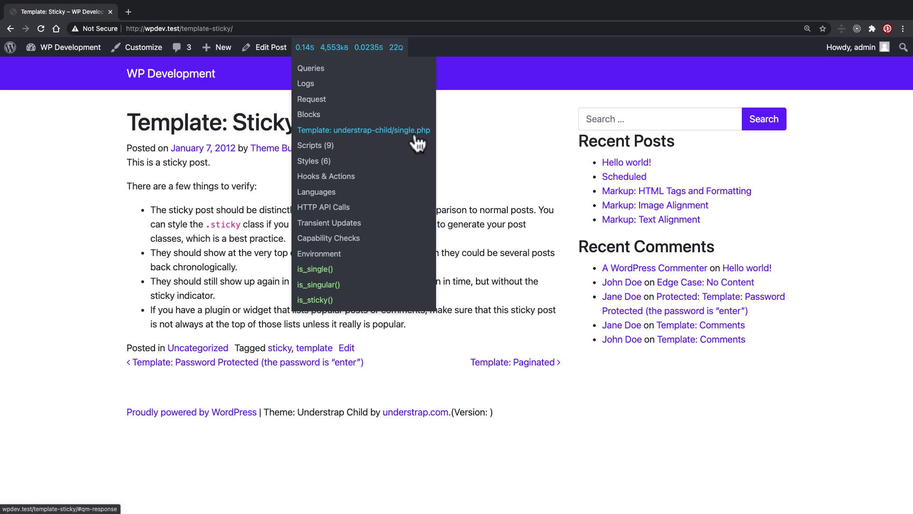
Step: Rename the child single.php to single---.php and reload the post to compare templates
{"action": "key", "text": "ctrl+Right"}
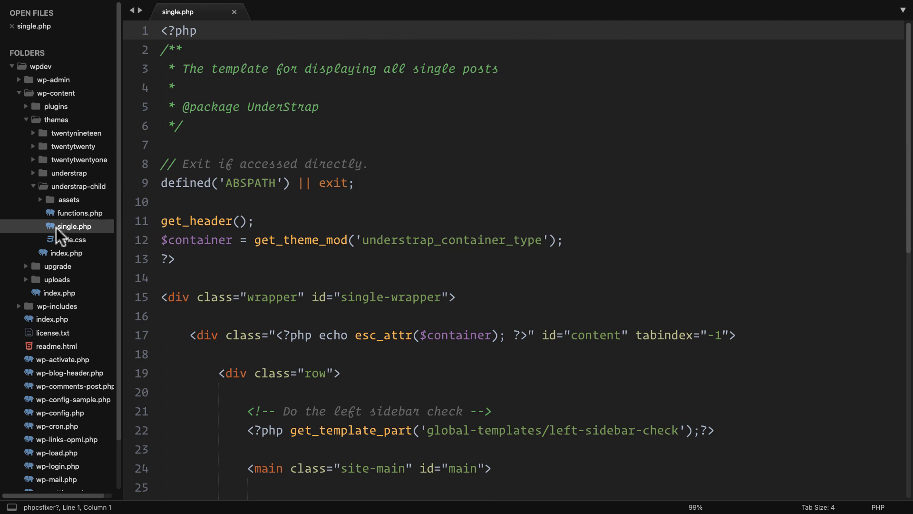
{"action": "right_click", "coordinate": [58, 226]}
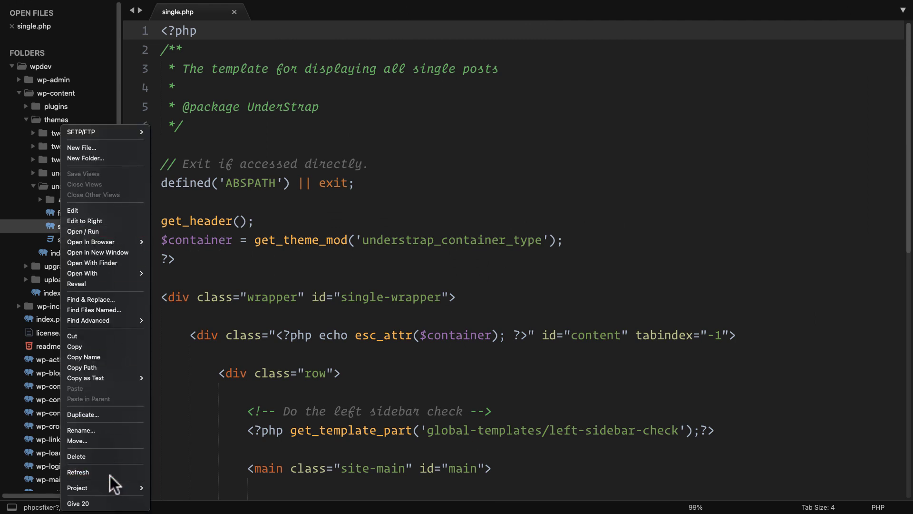
{"action": "left_click", "coordinate": [110, 431]}
{"action": "key", "text": "Right"}
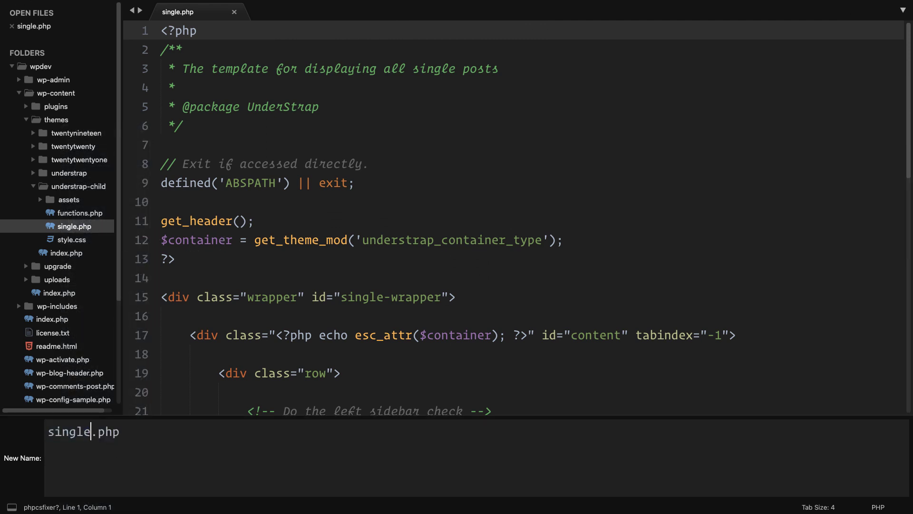
{"action": "type", "text": "---"}
{"action": "key", "text": "Return"}
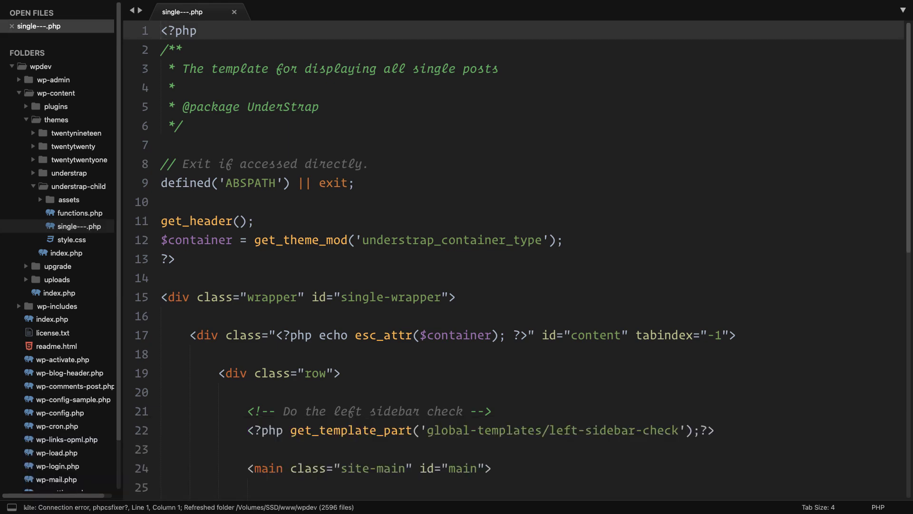
{"action": "key", "text": "super+Tab"}
{"action": "key", "text": "super+r"}
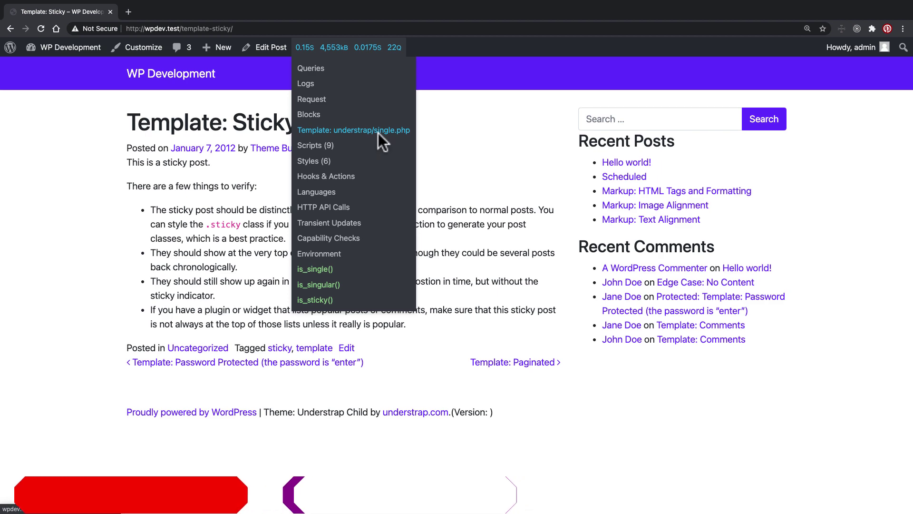
Step: Rename single---.php in the child theme back to single.php
{"action": "key", "text": "super+Tab"}
{"action": "right_click", "coordinate": [81, 225]}
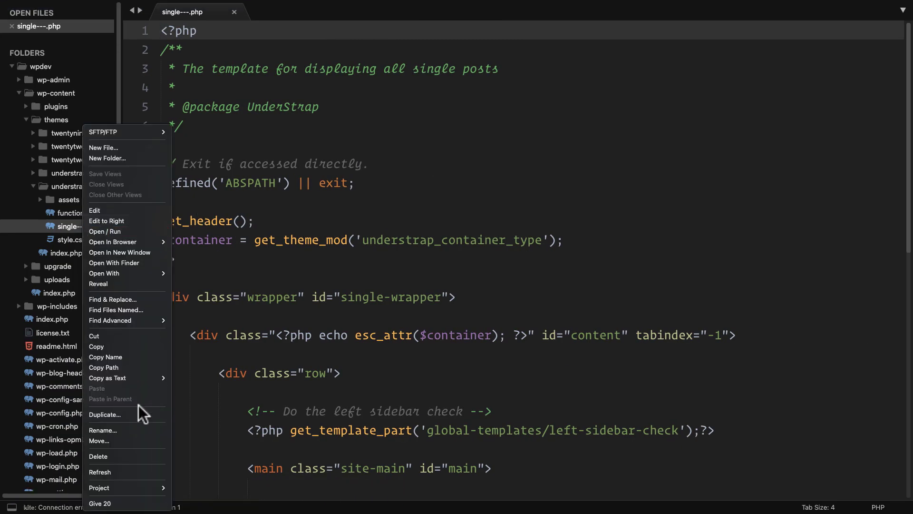
{"action": "left_click", "coordinate": [109, 429]}
{"action": "key", "text": "Right"}
{"action": "key", "text": "BackSpace"}
{"action": "key", "text": "BackSpace"}
{"action": "key", "text": "BackSpace"}
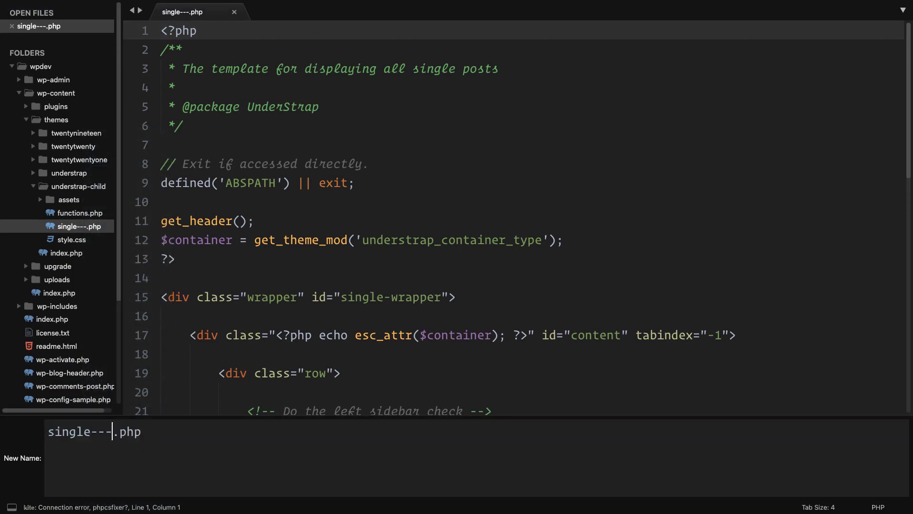
{"action": "key", "text": "Return"}
{"action": "scroll", "coordinate": [377, 412], "scroll_direction": "down", "scroll_amount": 9}
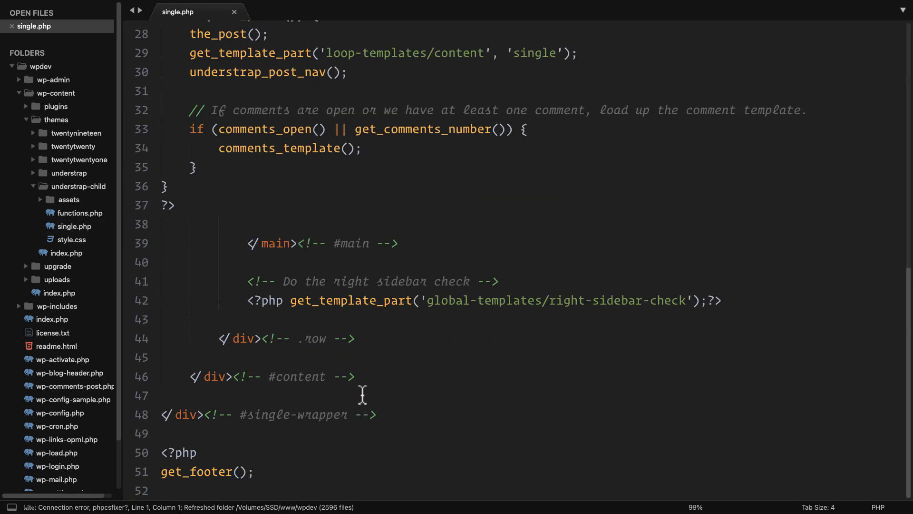
Step: Add an indented <?php echo do_shortcode(''); ?> call on line 45
{"action": "left_click", "coordinate": [348, 364]}
{"action": "key", "text": "Tab"}
{"action": "key", "text": "Tab"}
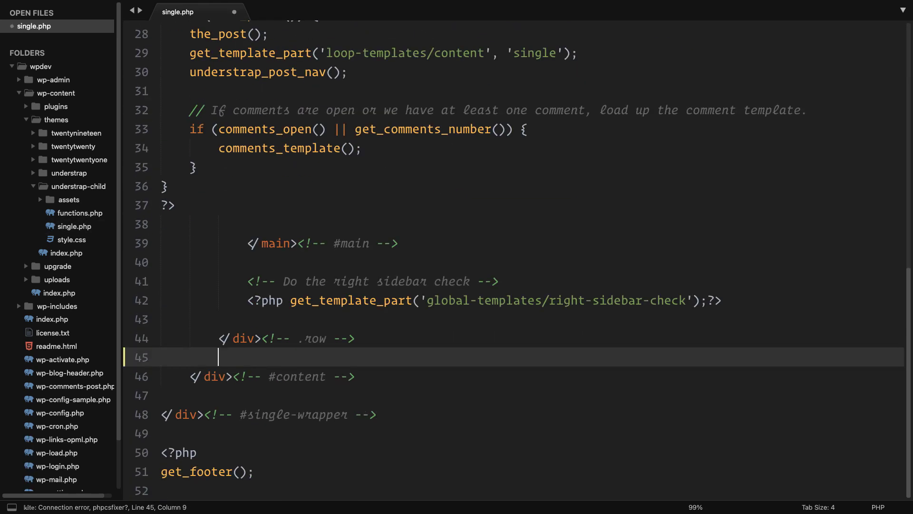
{"action": "type", "text": "<?php ?>"}
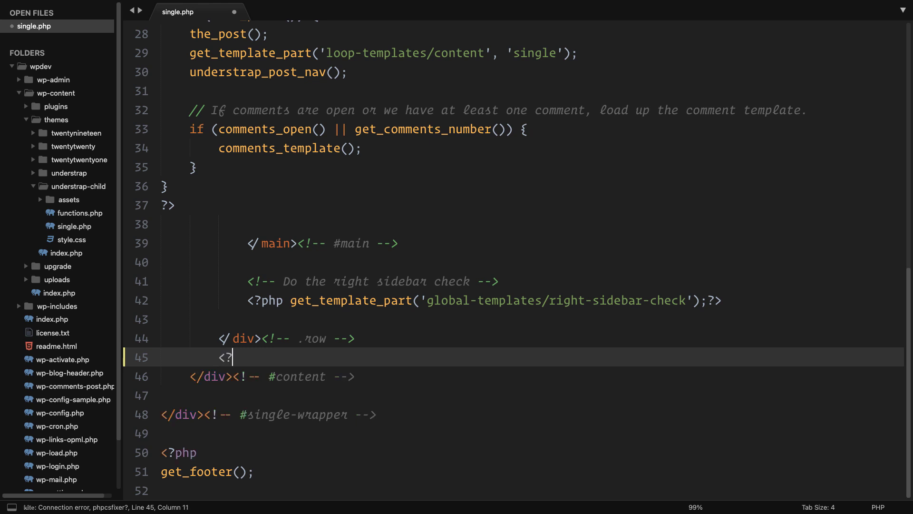
{"action": "key", "text": "Left"}
{"action": "key", "text": "Left"}
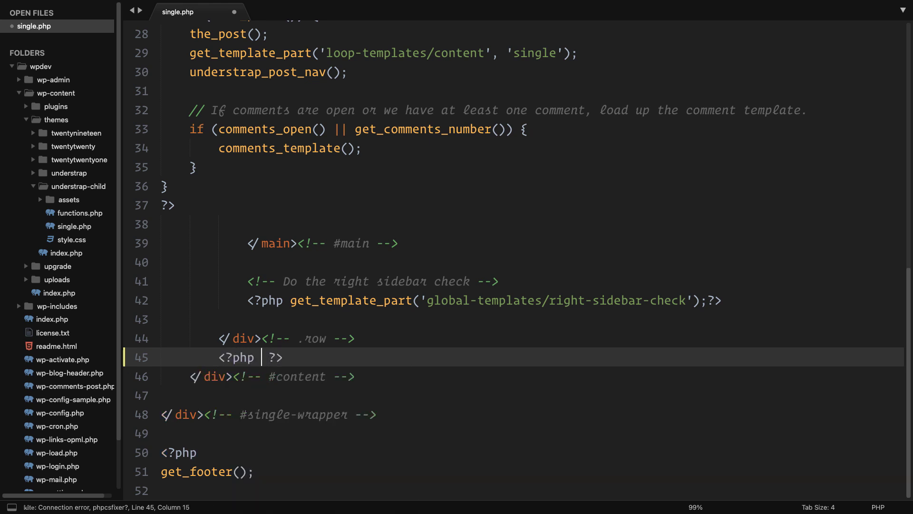
{"action": "type", "text": "echo do_short"}
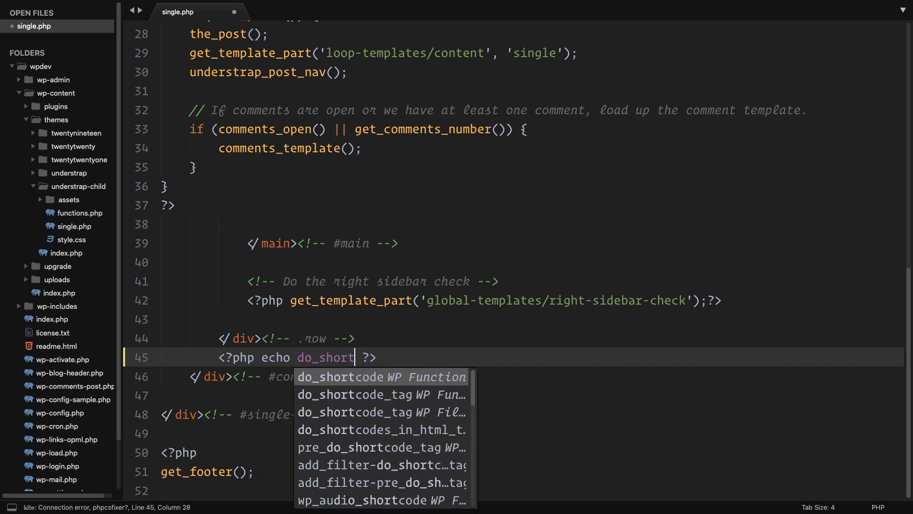
{"action": "type", "text": "code("}
{"action": "type", "text": ";"}
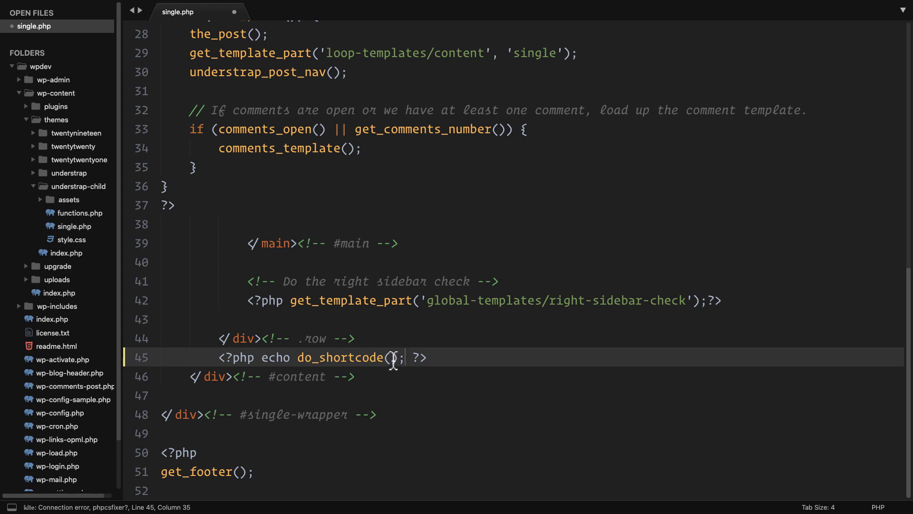
{"action": "type", "text": "'"}
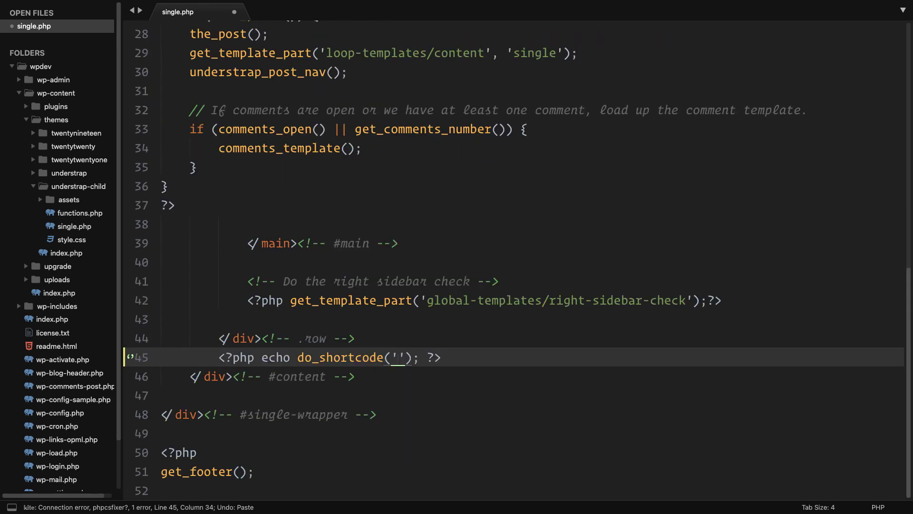
Step: Copy the Contact form 1 shortcode from WordPress's Contact Forms list
{"action": "key", "text": "ctrl+Left"}
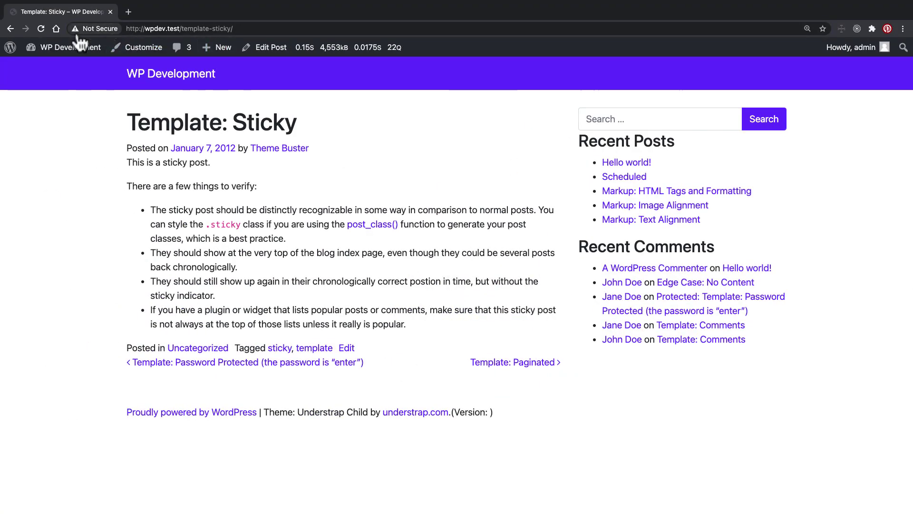
{"action": "mouse_move", "coordinate": [79, 47]}
{"action": "left_click", "coordinate": [52, 68]}
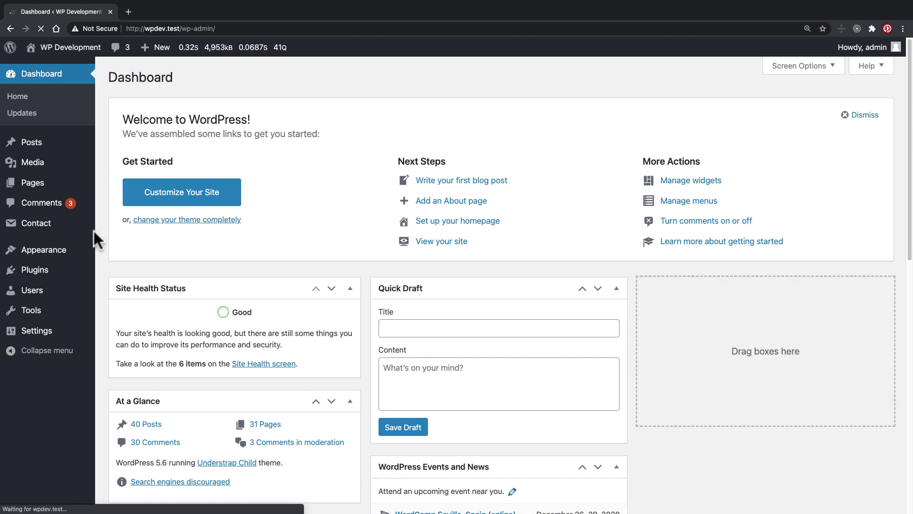
{"action": "mouse_move", "coordinate": [48, 229]}
{"action": "left_click", "coordinate": [112, 226]}
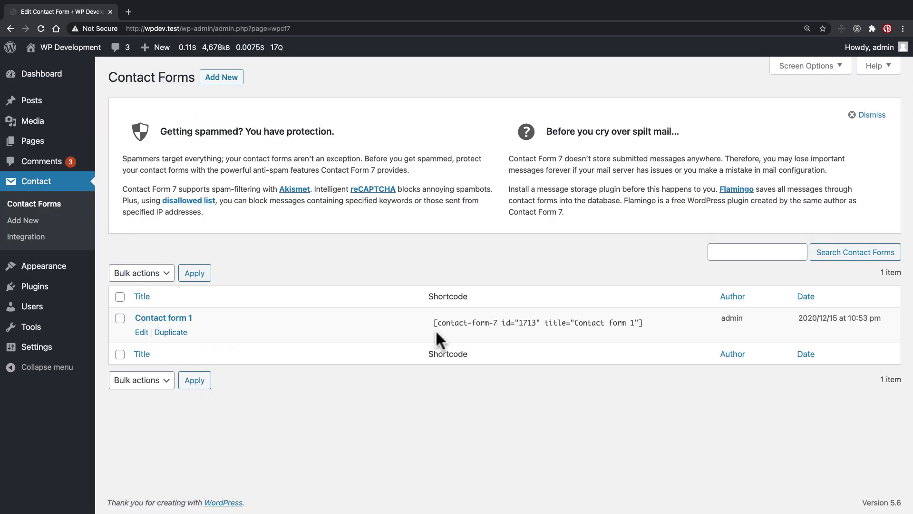
{"action": "left_click", "coordinate": [480, 325]}
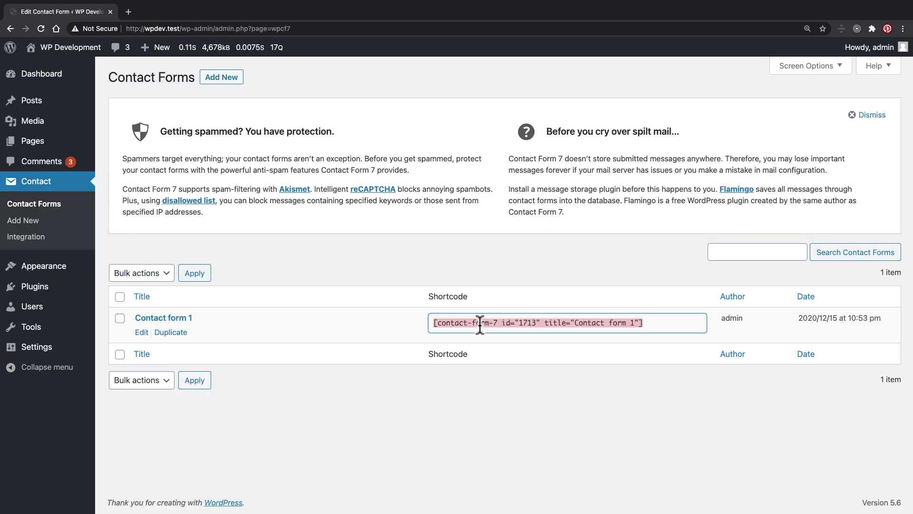
{"action": "key", "text": "super+c"}
Step: Paste the shortcode inside do_shortcode('') and save single.php
{"action": "key", "text": "super+Tab"}
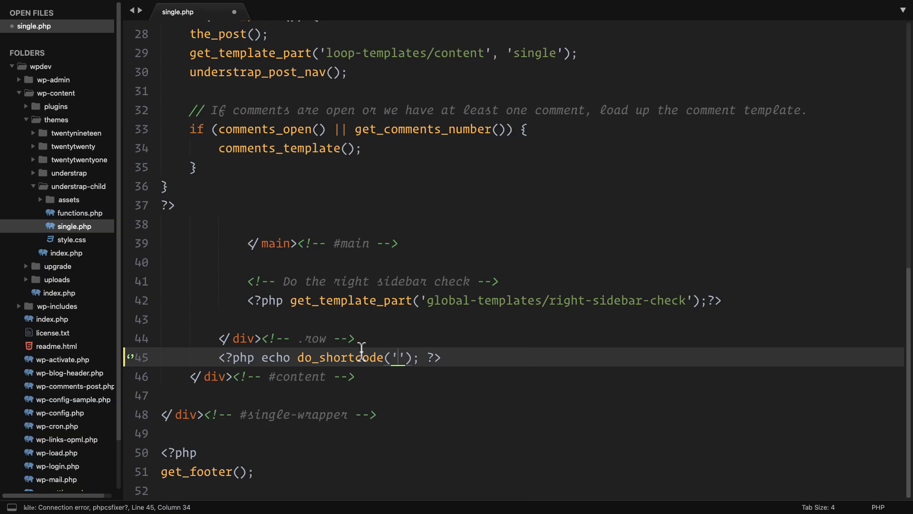
{"action": "key", "text": "super+v"}
{"action": "left_click", "coordinate": [616, 419]}
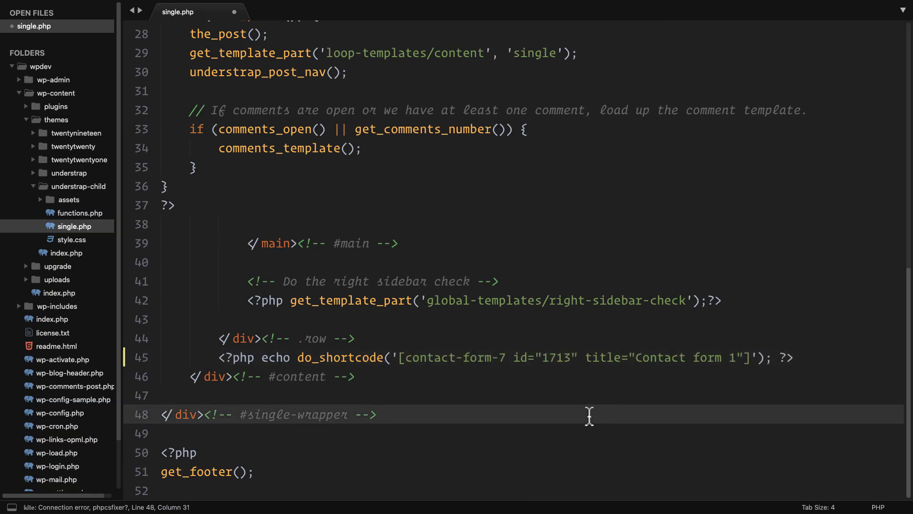
{"action": "key", "text": "super+s"}
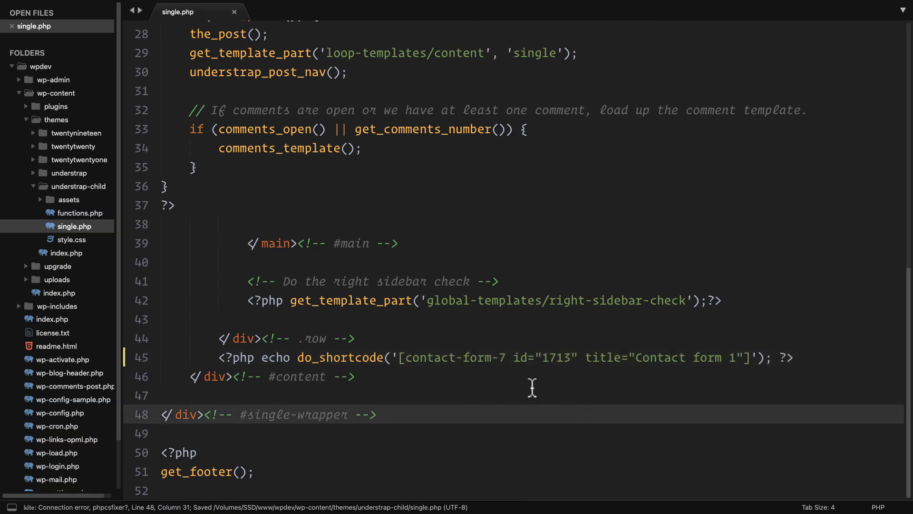
{"action": "key", "text": "ctrl+Left"}
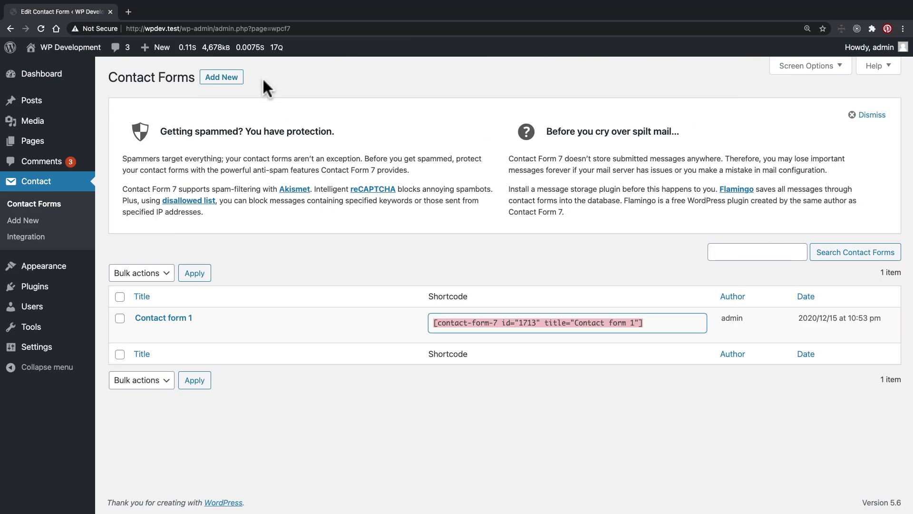
Step: Open the live site in a new tab and scroll down the Template: Sticky post
{"action": "mouse_move", "coordinate": [69, 49]}
{"action": "right_click", "coordinate": [58, 65]}
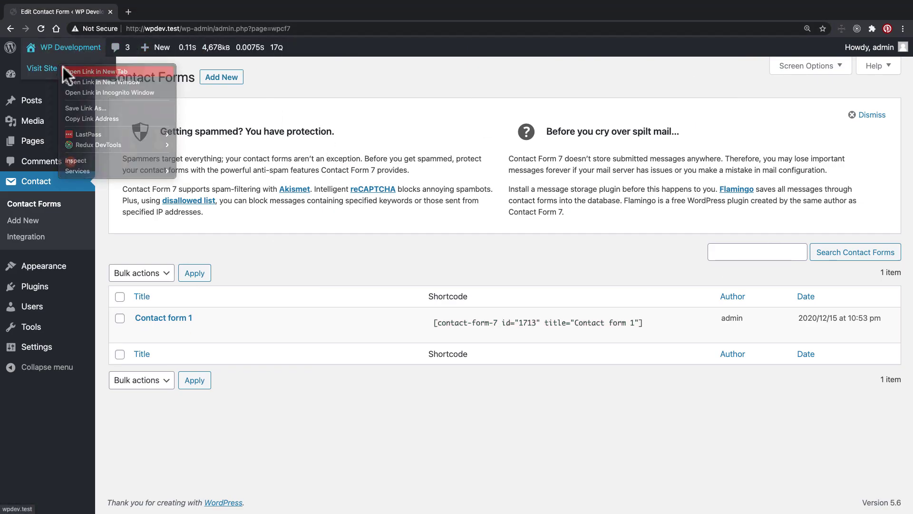
{"action": "left_click", "coordinate": [62, 67]}
{"action": "left_click", "coordinate": [147, 12]}
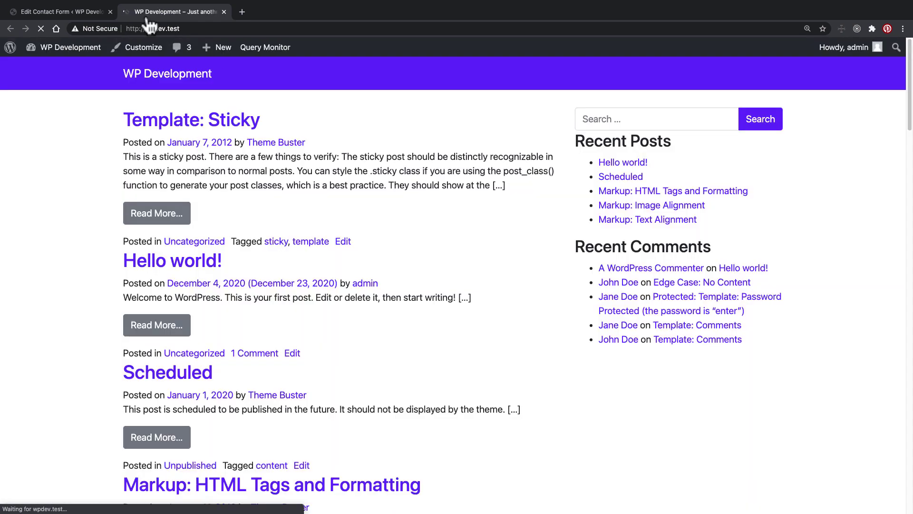
{"action": "left_click", "coordinate": [177, 119]}
{"action": "scroll", "coordinate": [99, 118], "scroll_direction": "down", "scroll_amount": 5}
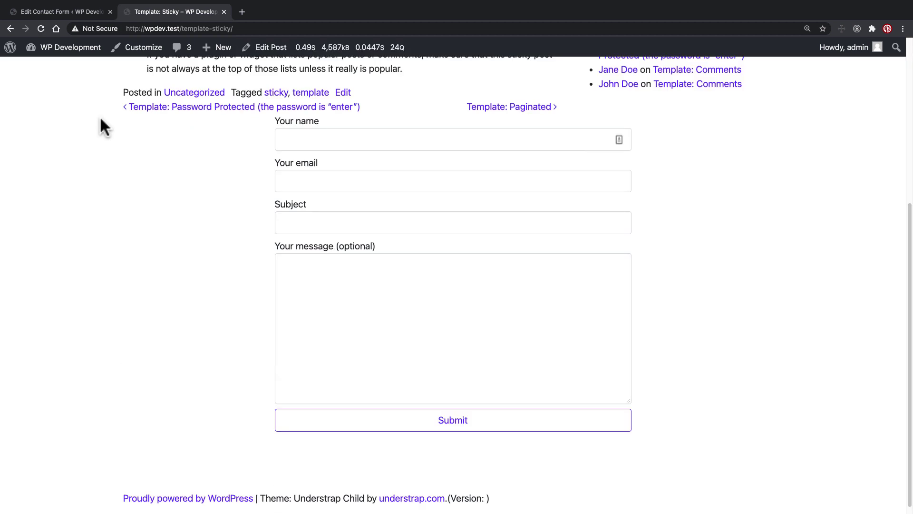
Step: Test the contact form's name, email and message fields below the post
{"action": "left_click", "coordinate": [383, 137]}
{"action": "left_click", "coordinate": [457, 181]}
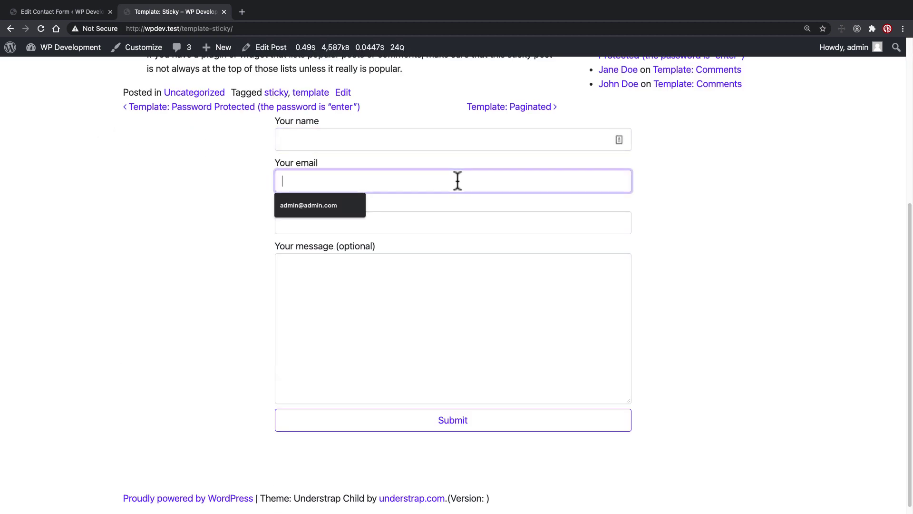
{"action": "left_click", "coordinate": [407, 248]}
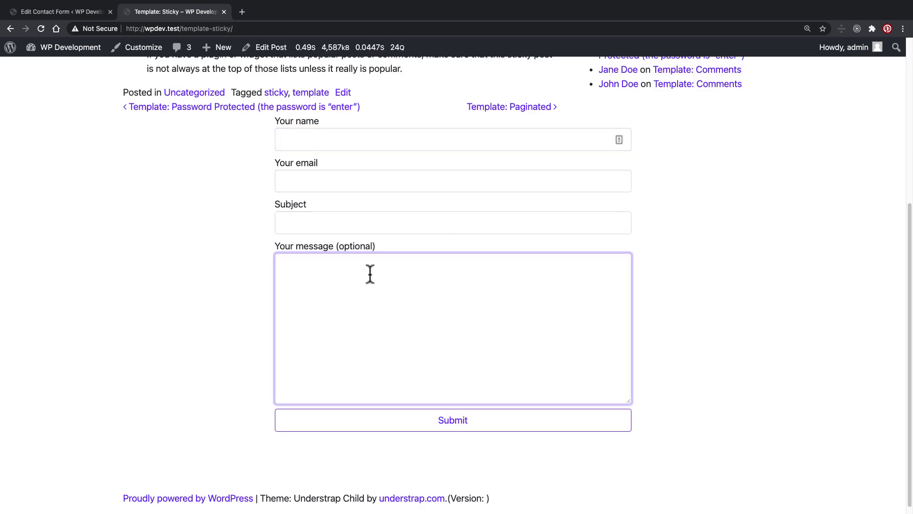
{"action": "left_click", "coordinate": [83, 14]}
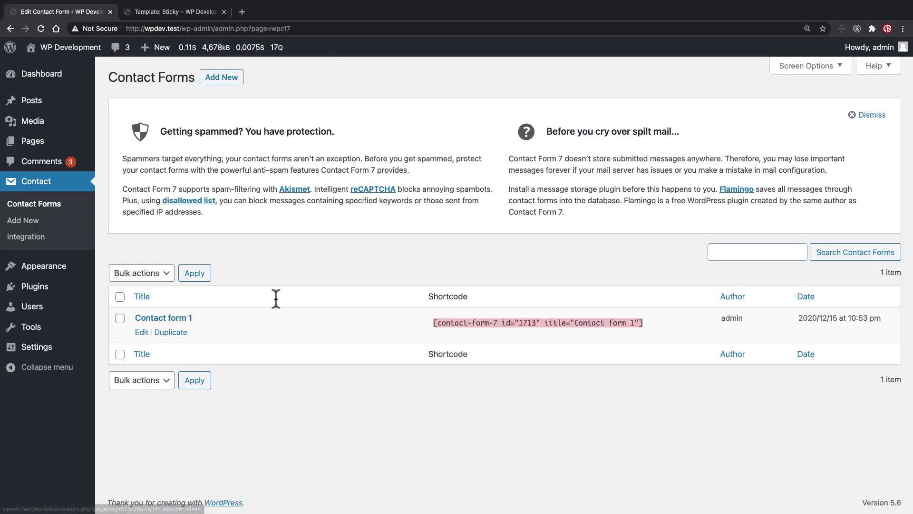
{"action": "left_click", "coordinate": [179, 11]}
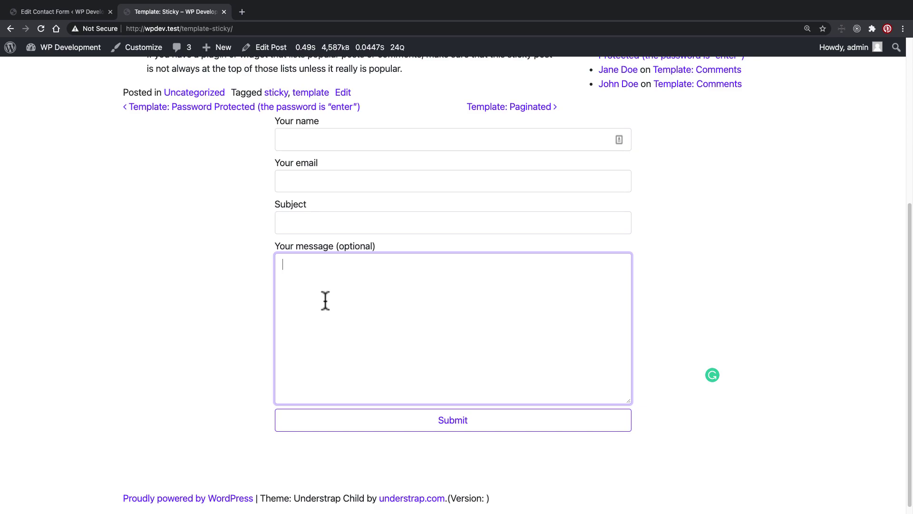
{"action": "key", "text": "super+Tab"}
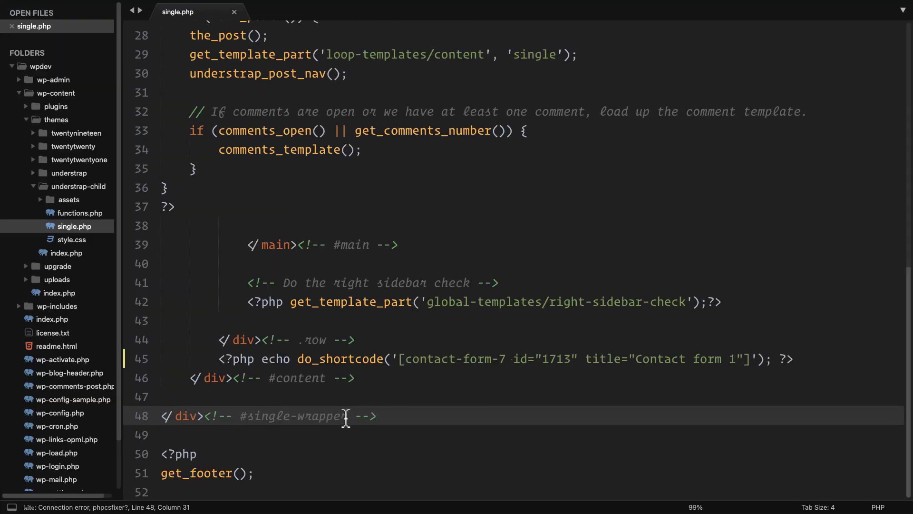
Step: Cut the shortcode line out of the child single.php and save it
{"action": "scroll", "coordinate": [350, 406], "scroll_direction": "up", "scroll_amount": 2}
{"action": "left_click_drag", "start_coordinate": [204, 440], "coordinate": [807, 440]}
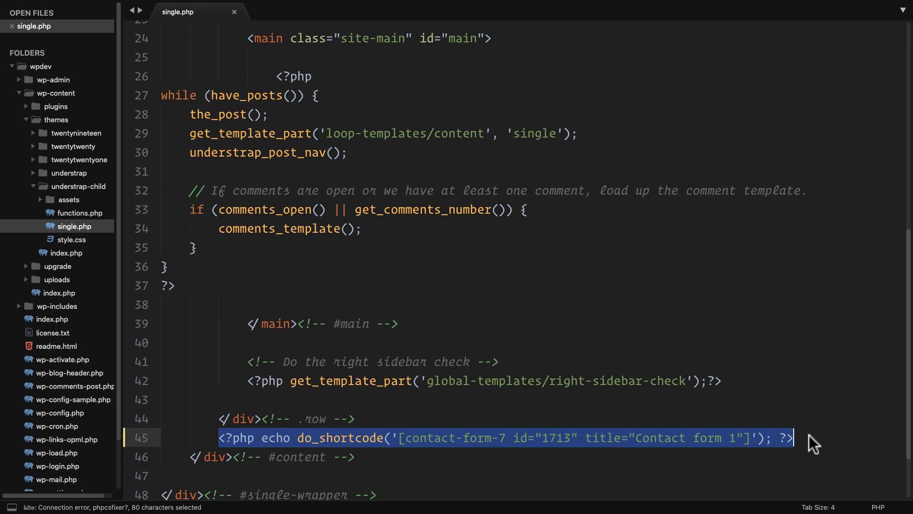
{"action": "key", "text": "super+x"}
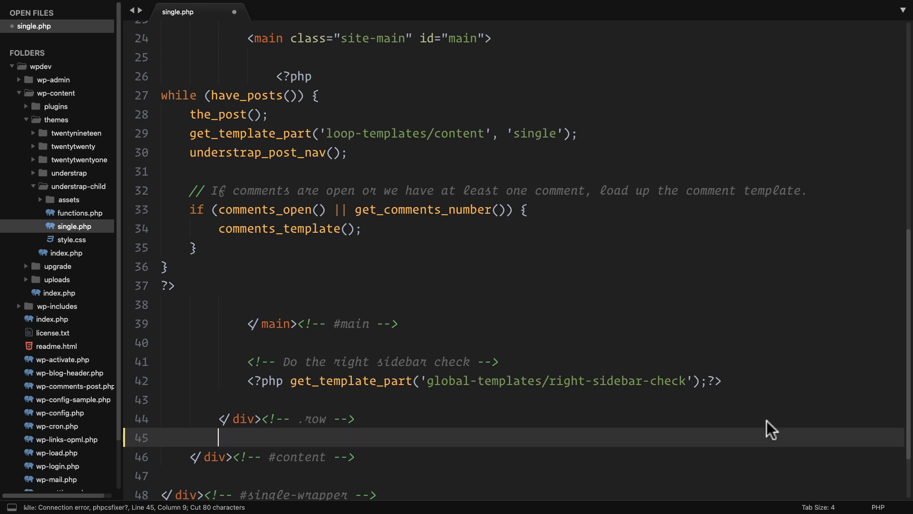
{"action": "key", "text": "super+s"}
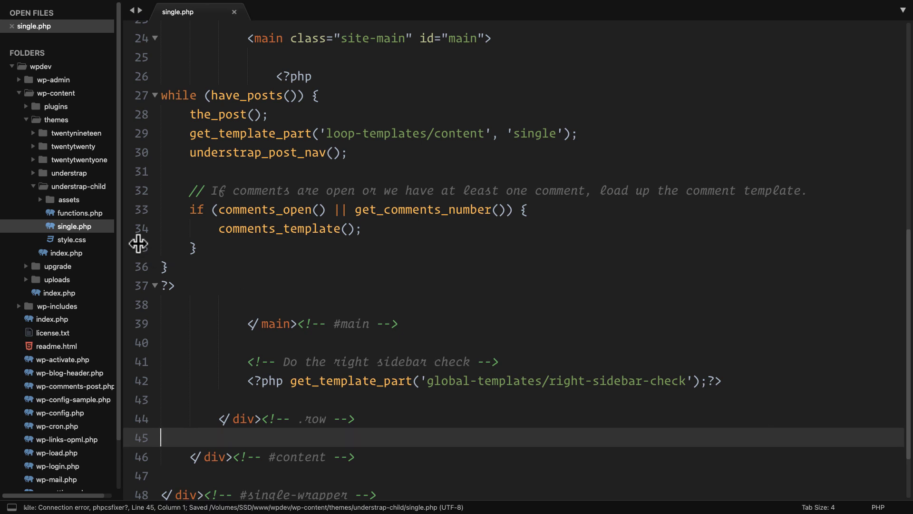
Step: Delete single.php from understrap-child and close its tab without saving
{"action": "right_click", "coordinate": [76, 223]}
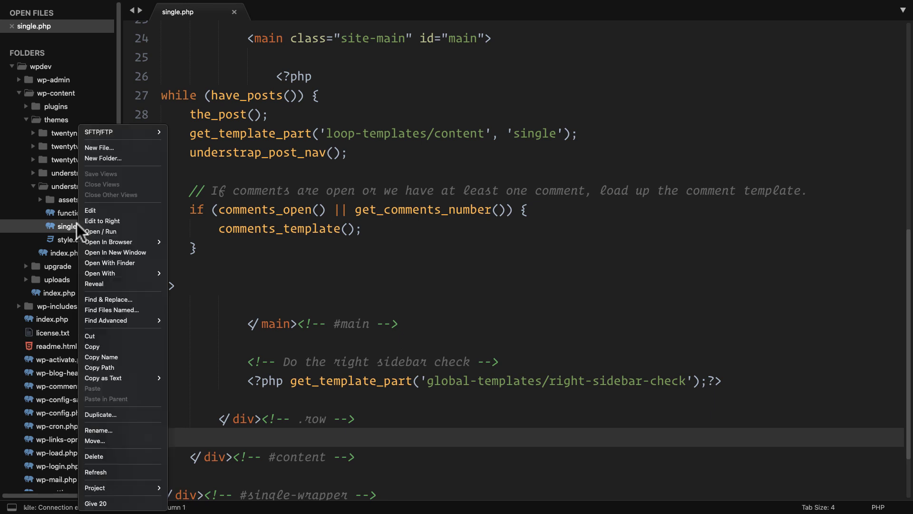
{"action": "left_click", "coordinate": [112, 455]}
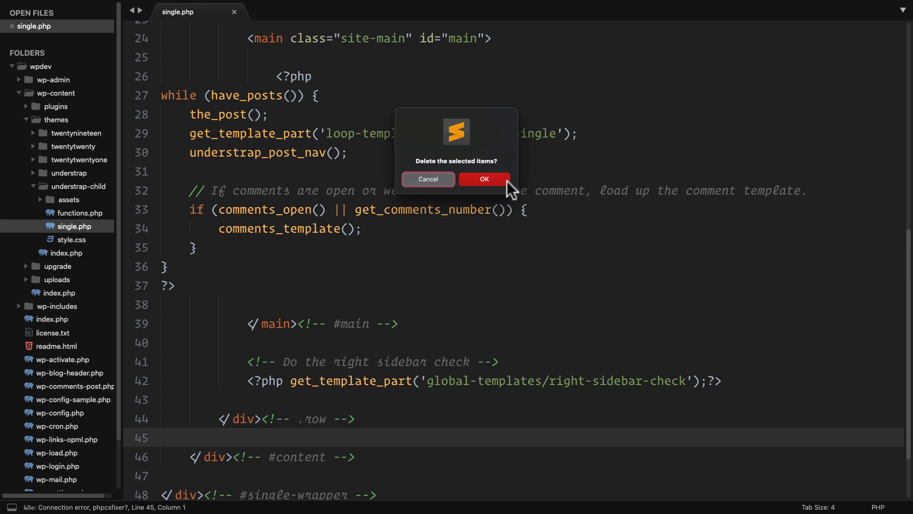
{"action": "left_click", "coordinate": [496, 180]}
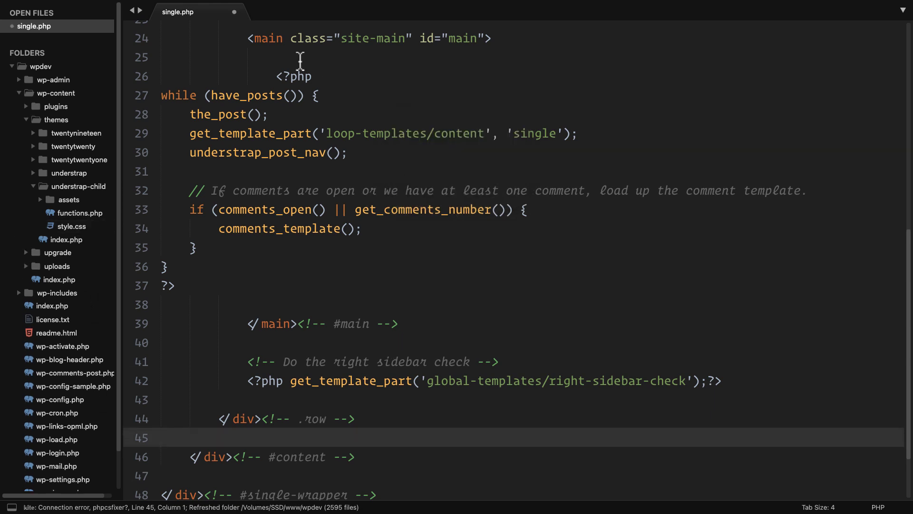
{"action": "left_click", "coordinate": [234, 12]}
{"action": "left_click", "coordinate": [449, 207]}
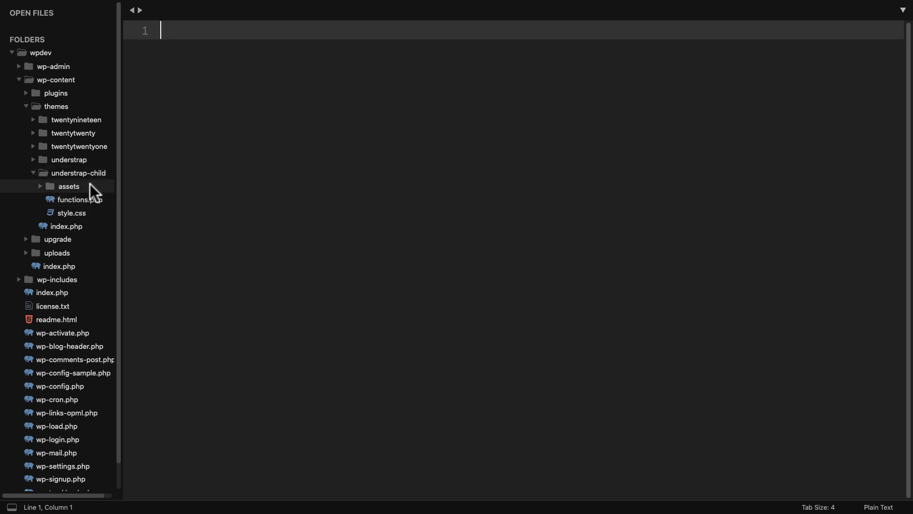
Step: In functions.php, add add_filter('the_content', 'inject_contact_form_7', 99); on line 2
{"action": "left_click", "coordinate": [86, 200]}
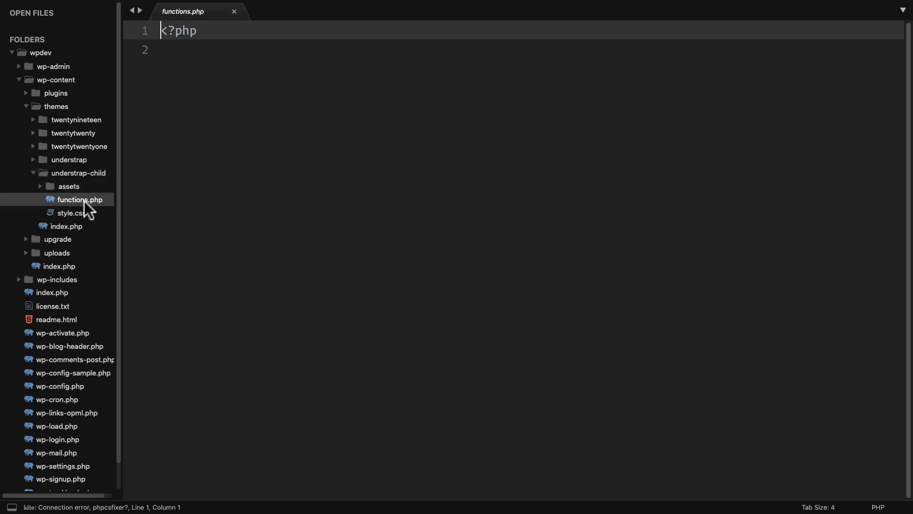
{"action": "left_click", "coordinate": [269, 230]}
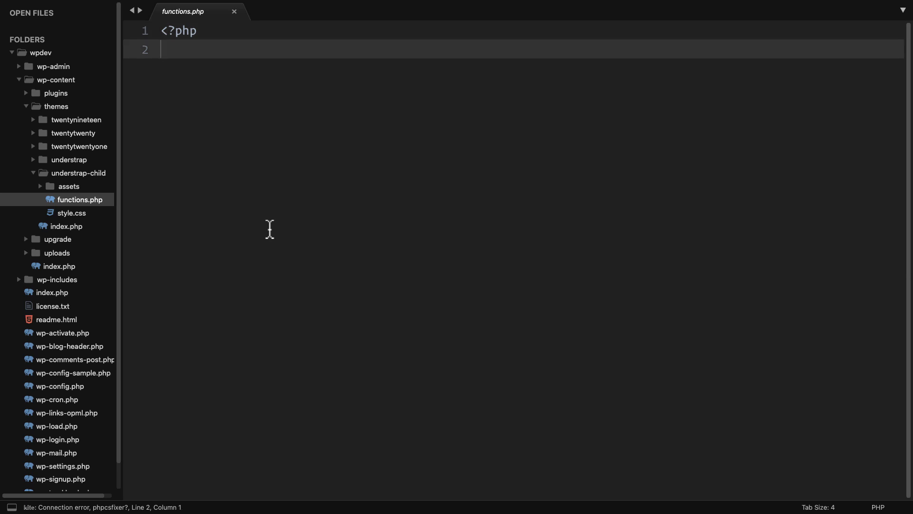
{"action": "type", "text": "add_"}
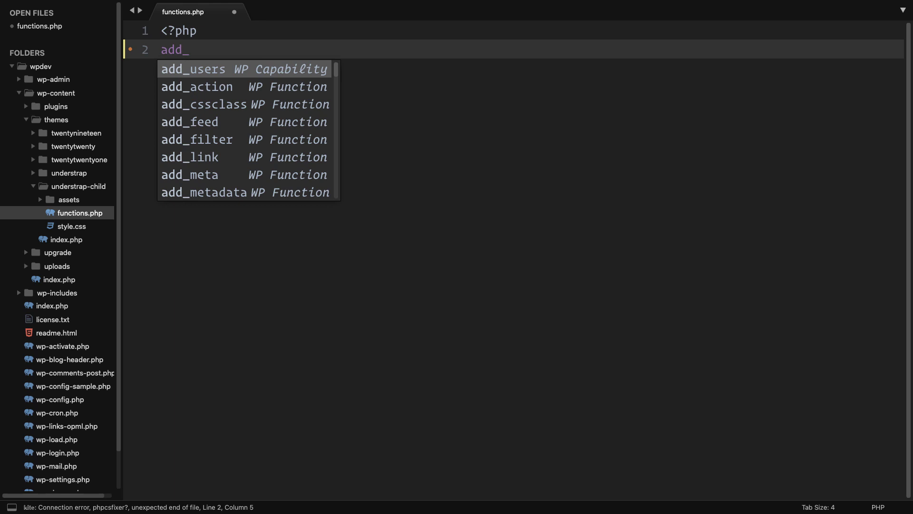
{"action": "type", "text": "filter('t"}
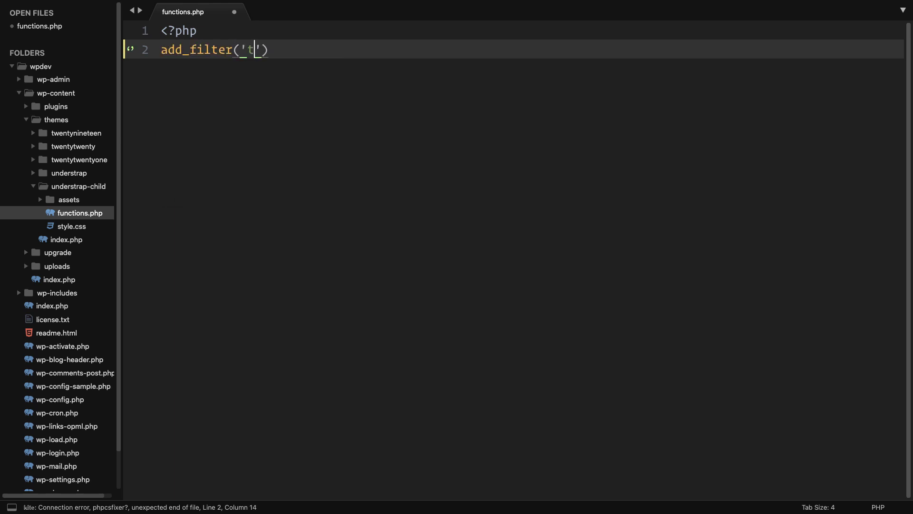
{"action": "type", "text": "he_content"}
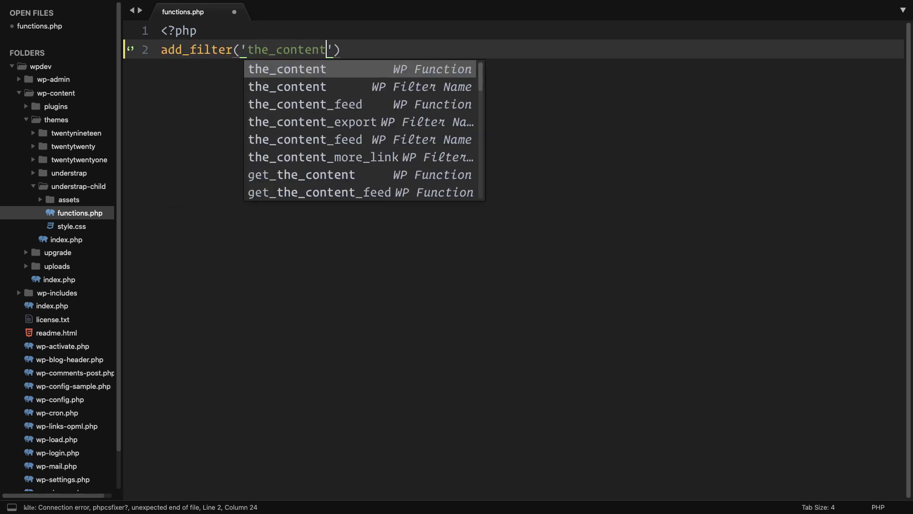
{"action": "type", "text": "'"}
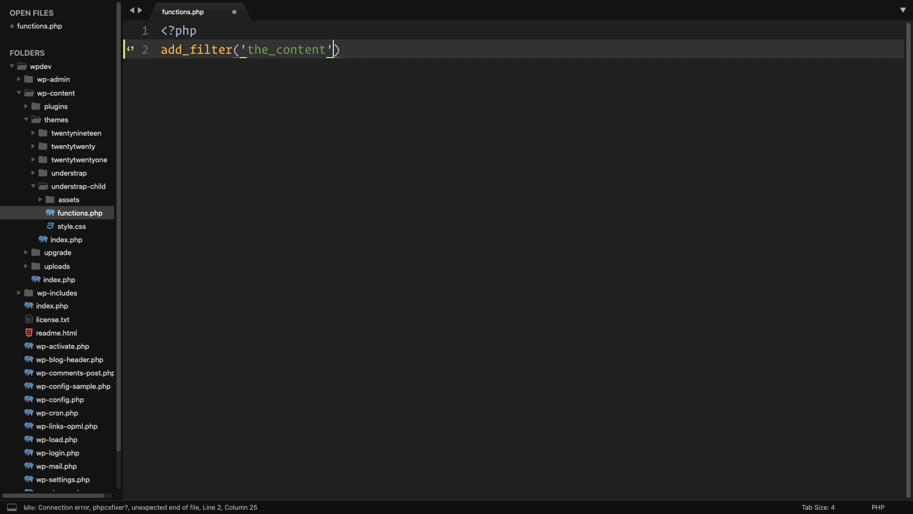
{"action": "type", "text": ", "}
{"action": "type", "text": "'"}
{"action": "type", "text": "inject_c"}
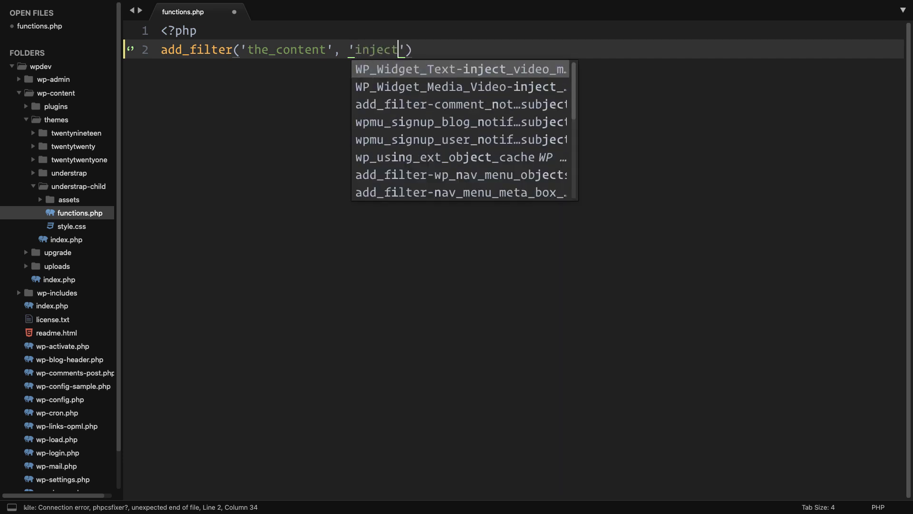
{"action": "type", "text": "ontact_form"}
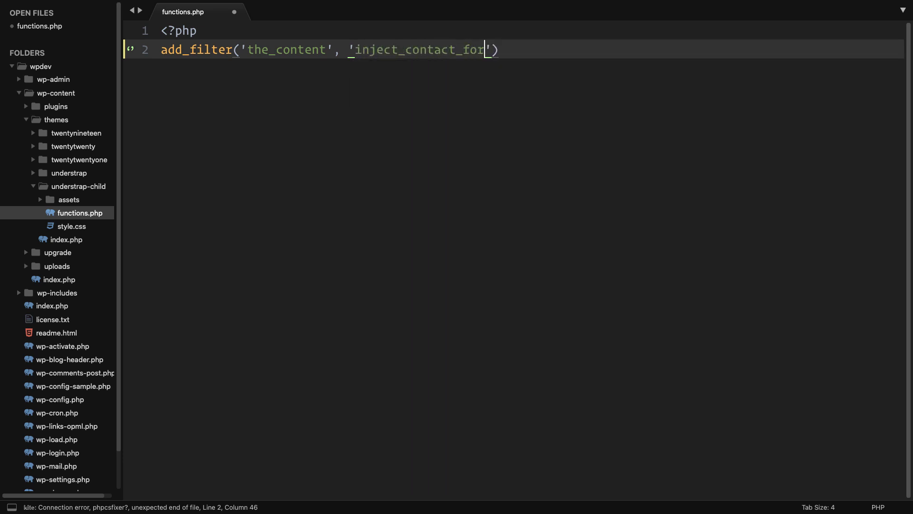
{"action": "type", "text": "_7"}
{"action": "key", "text": "Right"}
{"action": "key", "text": "Right"}
{"action": "type", "text": ", 99);"}
{"action": "key", "text": "Return"}
{"action": "key", "text": "Return"}
Step: Start an empty function inject_contact_form_7($content){ } below the filter hook
{"action": "type", "text": "function"}
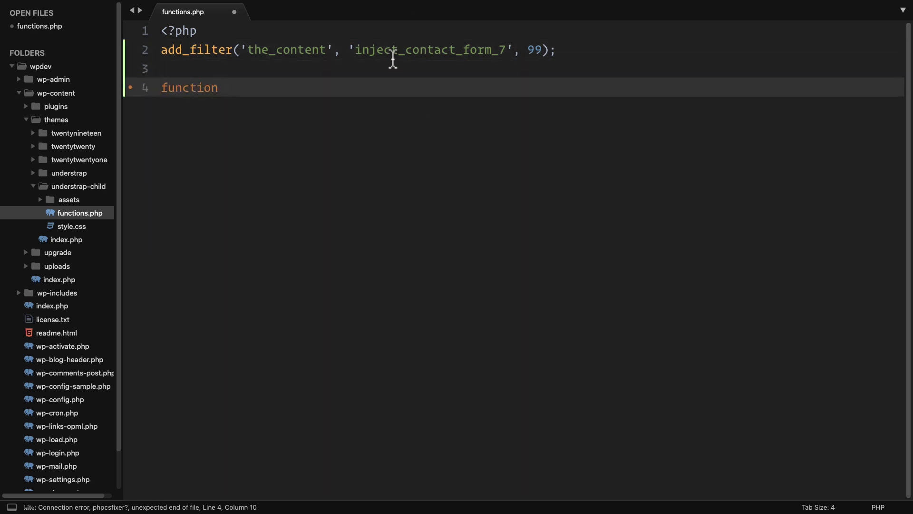
{"action": "double_click", "coordinate": [394, 51]}
{"action": "key", "text": "ctrl+c"}
{"action": "left_click", "coordinate": [288, 87]}
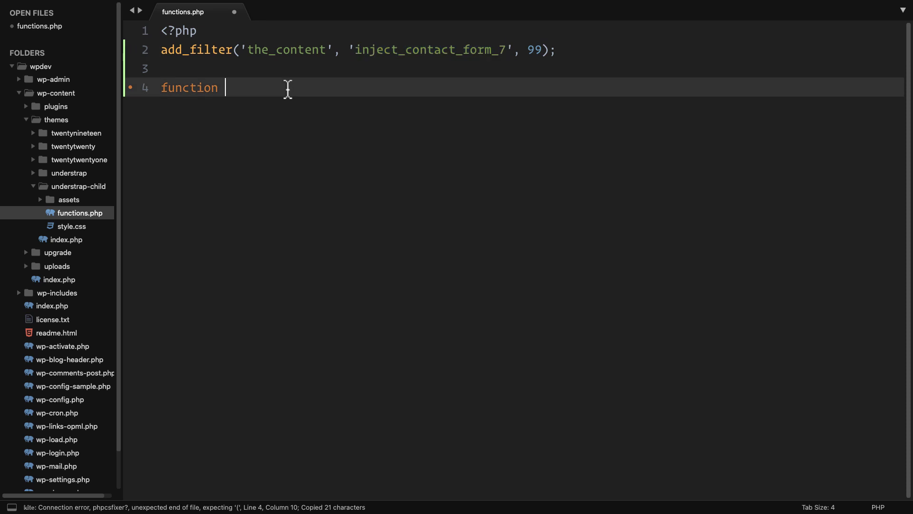
{"action": "key", "text": "ctrl+v"}
{"action": "type", "text": "(){"}
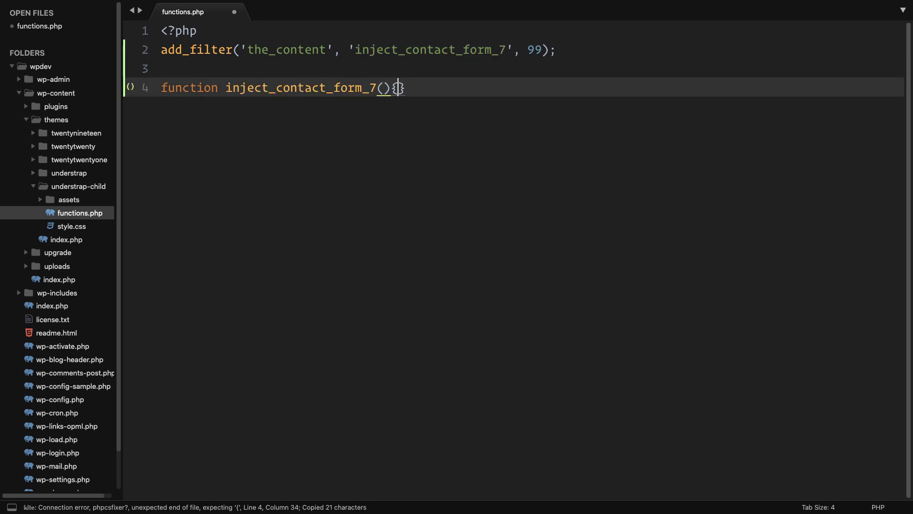
{"action": "key", "text": "Left"}
{"action": "key", "text": "Left"}
{"action": "type", "text": "$content"}
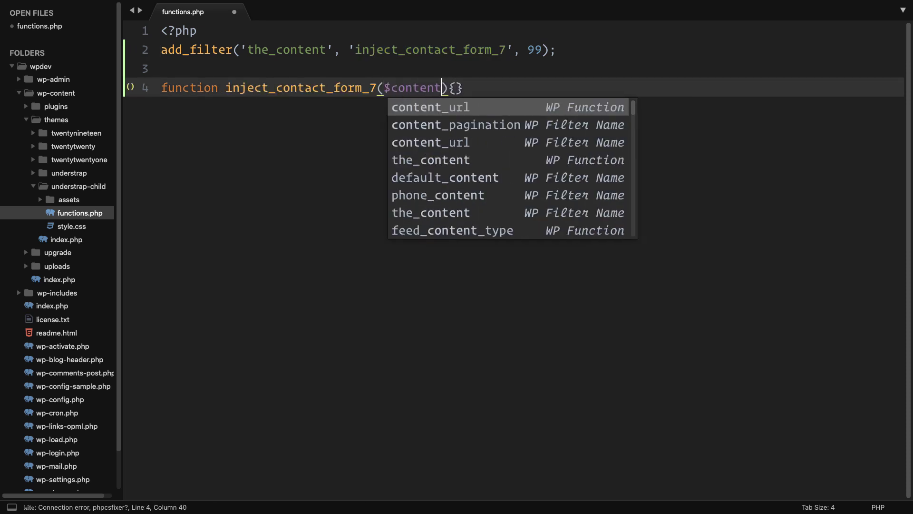
{"action": "key", "text": "Right"}
{"action": "key", "text": "Right"}
{"action": "key", "text": "Return"}
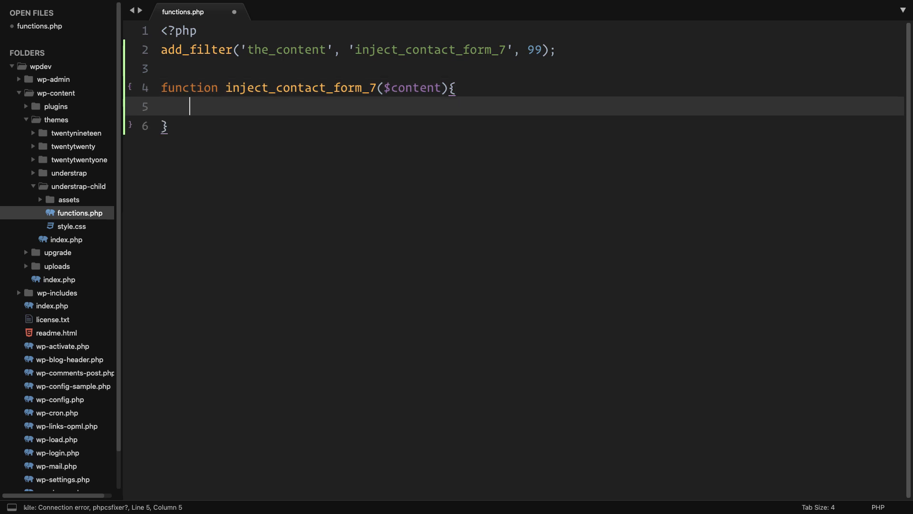
{"action": "mouse_move", "coordinate": [419, 100]}
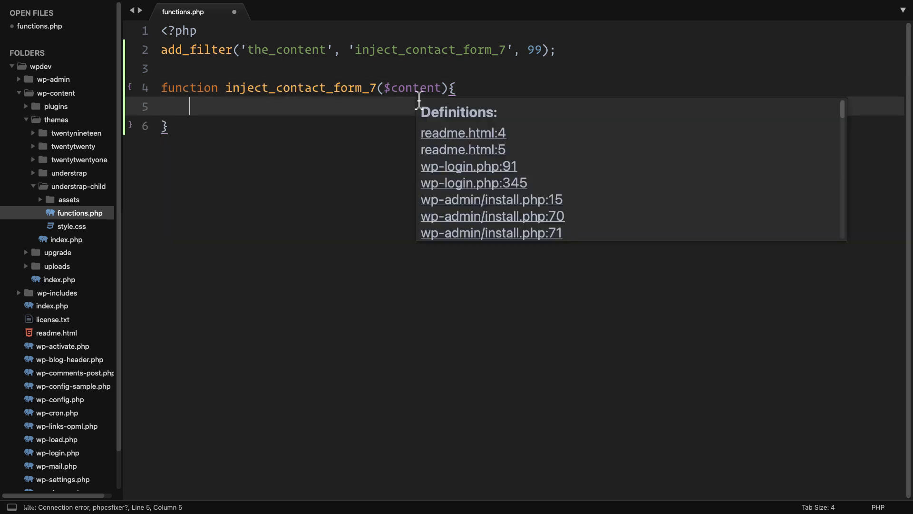
{"action": "key", "text": "ctrl+Left"}
Step: Highlight the Template: Sticky post body to show where the content ends, then return to functions.php
{"action": "scroll", "coordinate": [312, 136], "scroll_direction": "up", "scroll_amount": 5}
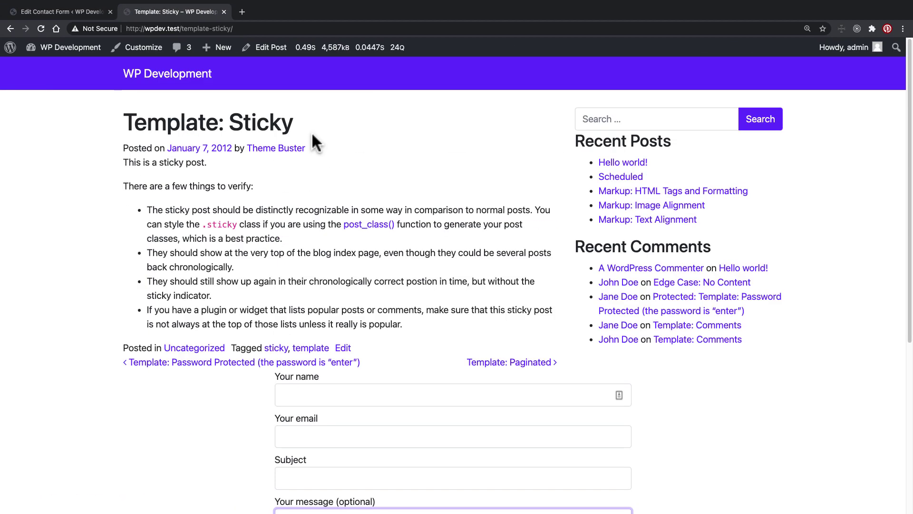
{"action": "left_click_drag", "start_coordinate": [123, 160], "coordinate": [445, 328]}
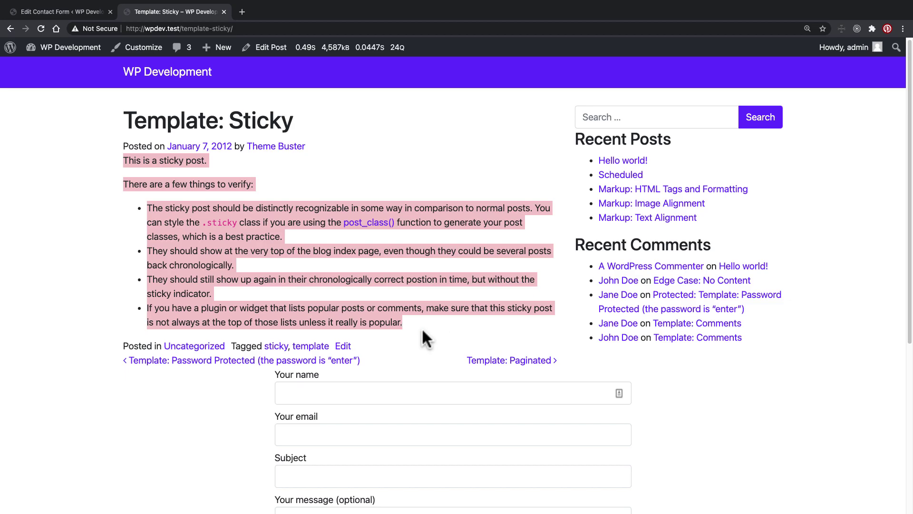
{"action": "key", "text": "ctrl+Right"}
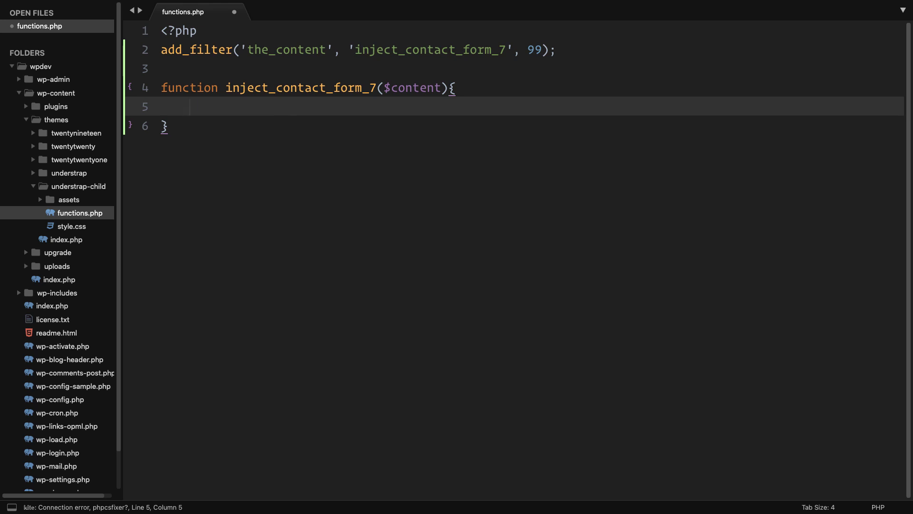
Step: Set $contact_form = do_shortcode('…') using the Contact form 1 shortcode copied from WordPress
{"action": "type", "text": "$contact_form ="}
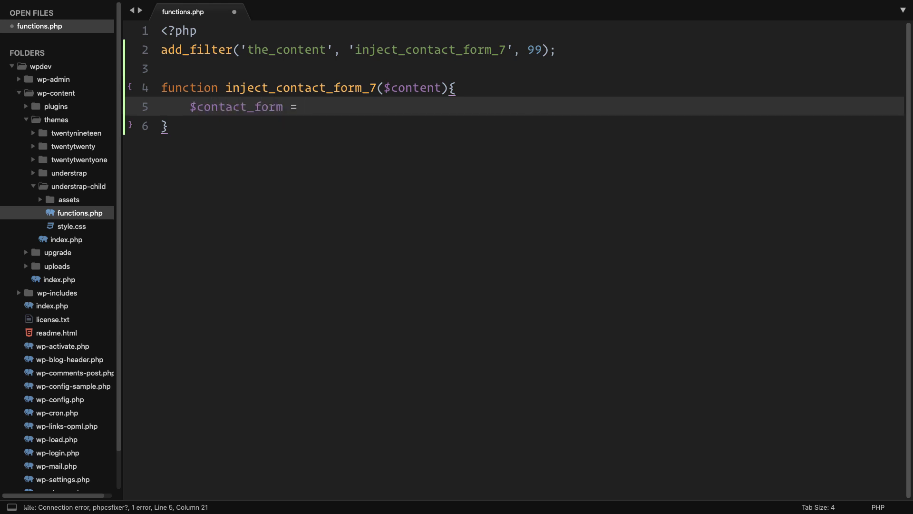
{"action": "type", "text": " do_"}
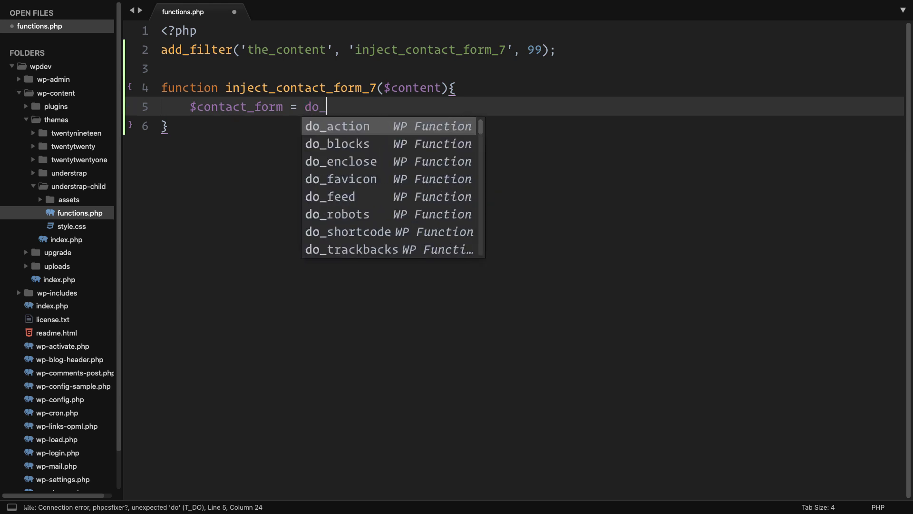
{"action": "type", "text": "shortc"}
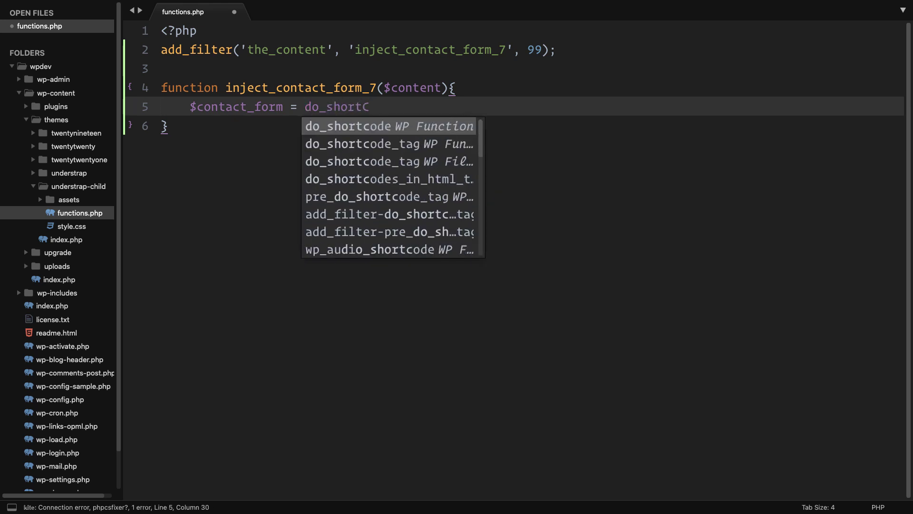
{"action": "type", "text": "o"}
{"action": "key", "text": "Tab"}
{"action": "key", "text": "BackSpace"}
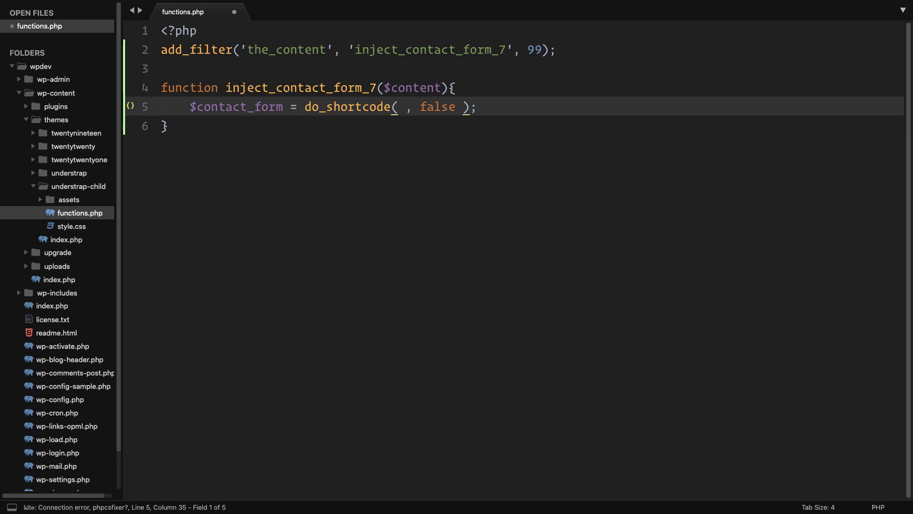
{"action": "type", "text": "'"}
{"action": "key", "text": "super+shift+Right"}
{"action": "key", "text": "shift+Left"}
{"action": "key", "text": "shift+Left"}
{"action": "key", "text": "BackSpace"}
{"action": "key", "text": "BackSpace"}
{"action": "type", "text": "'"}
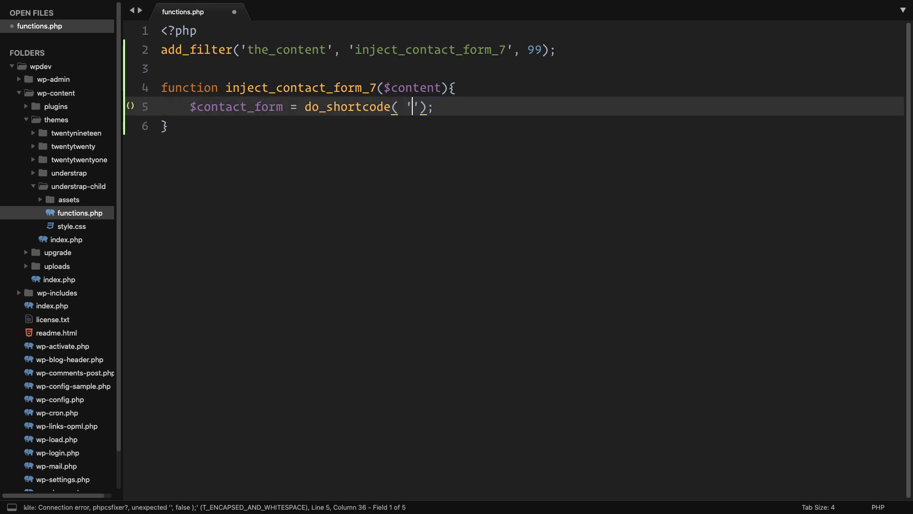
{"action": "key", "text": "Right"}
{"action": "key", "text": "super+Tab"}
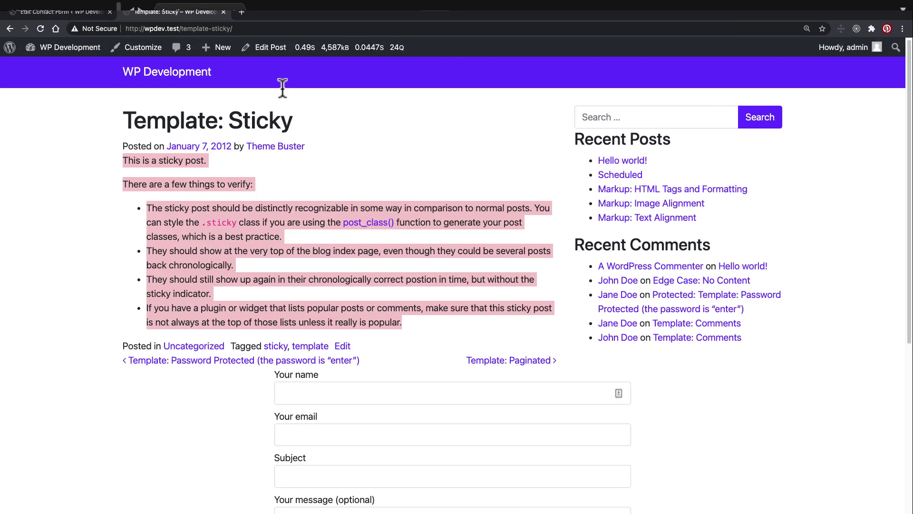
{"action": "left_click", "coordinate": [45, 11]}
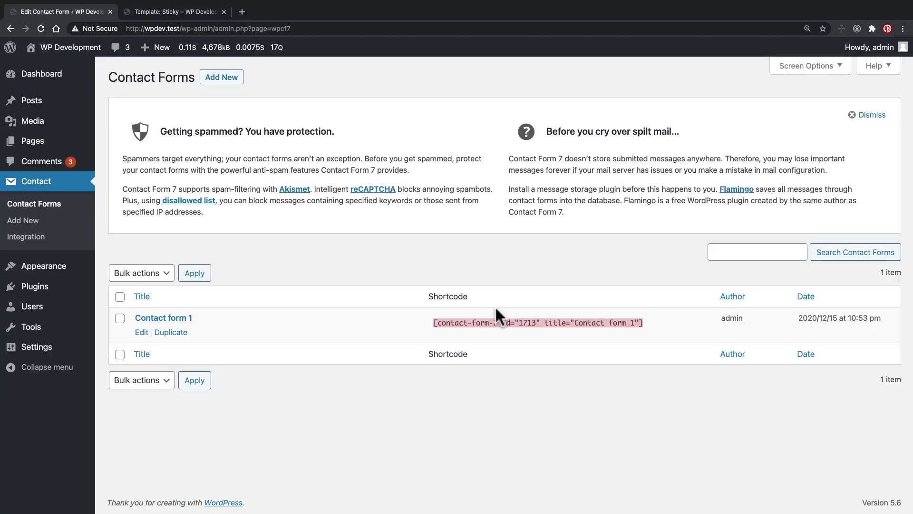
{"action": "key", "text": "super+Tab"}
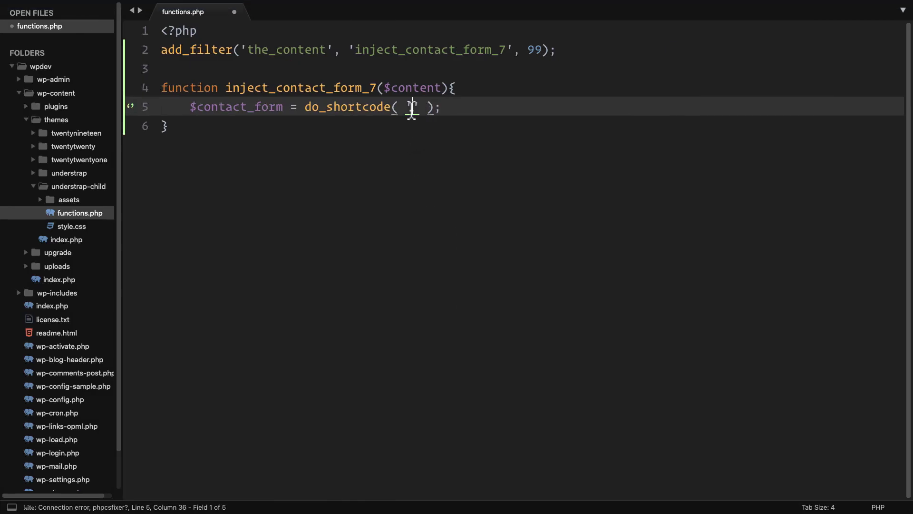
{"action": "key", "text": "super+v"}
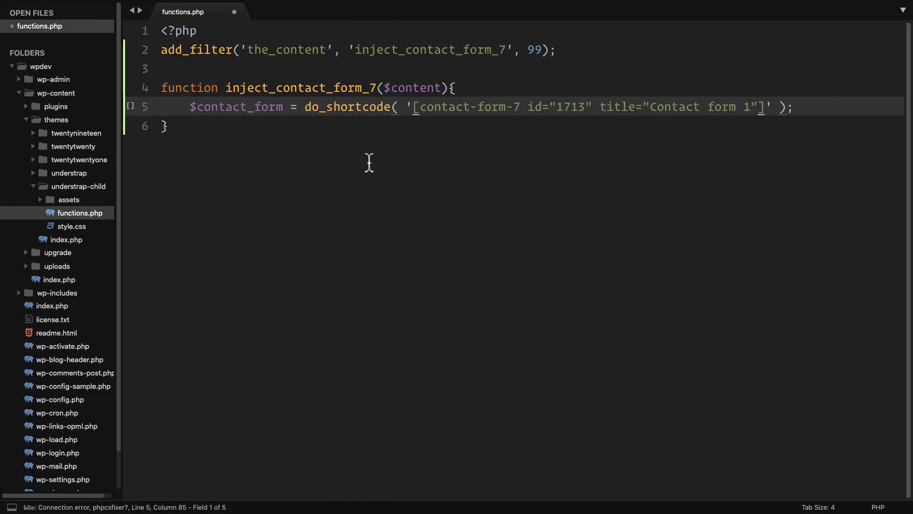
Step: Add return $content.$contact_form; to the function and save functions.php
{"action": "left_click", "coordinate": [811, 113]}
{"action": "key", "text": "Return"}
{"action": "type", "text": "ret"}
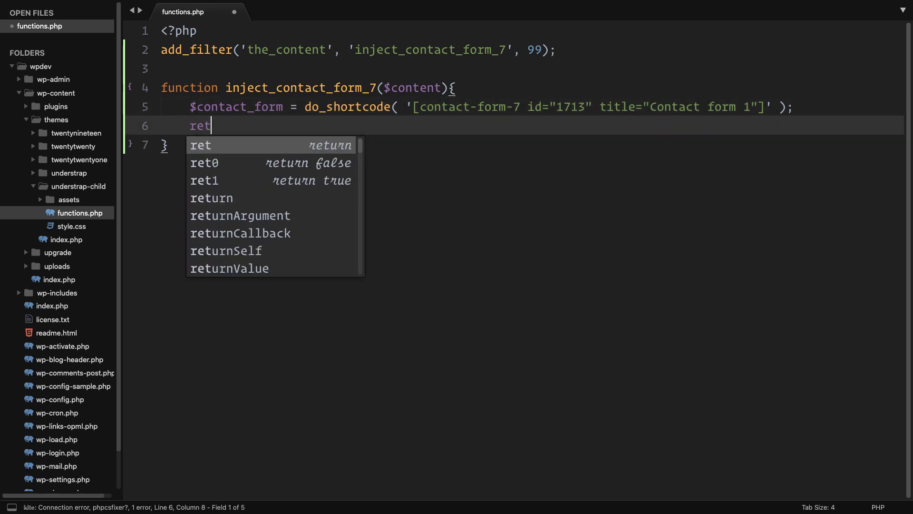
{"action": "type", "text": "urn $content"}
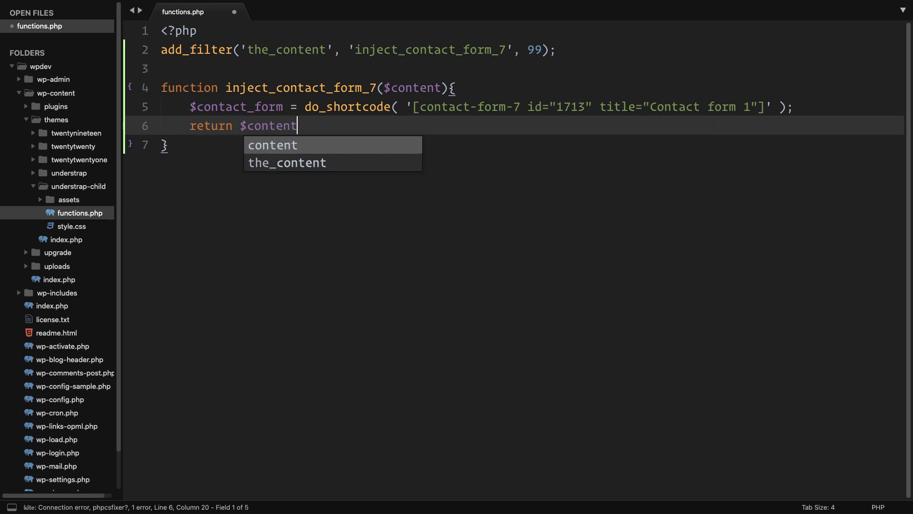
{"action": "type", "text": ".conta"}
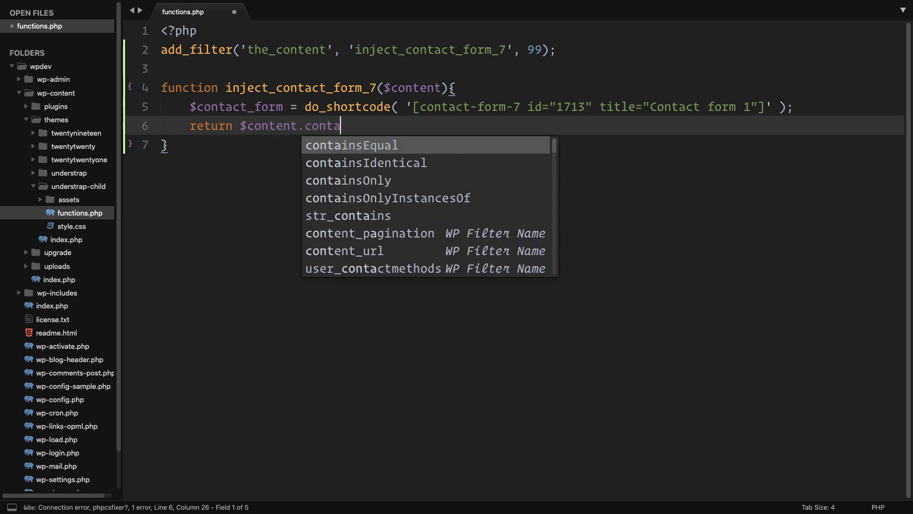
{"action": "key", "text": "BackSpace"}
{"action": "key", "text": "BackSpace"}
{"action": "key", "text": "BackSpace"}
{"action": "key", "text": "BackSpace"}
{"action": "key", "text": "BackSpace"}
{"action": "type", "text": "$conta"}
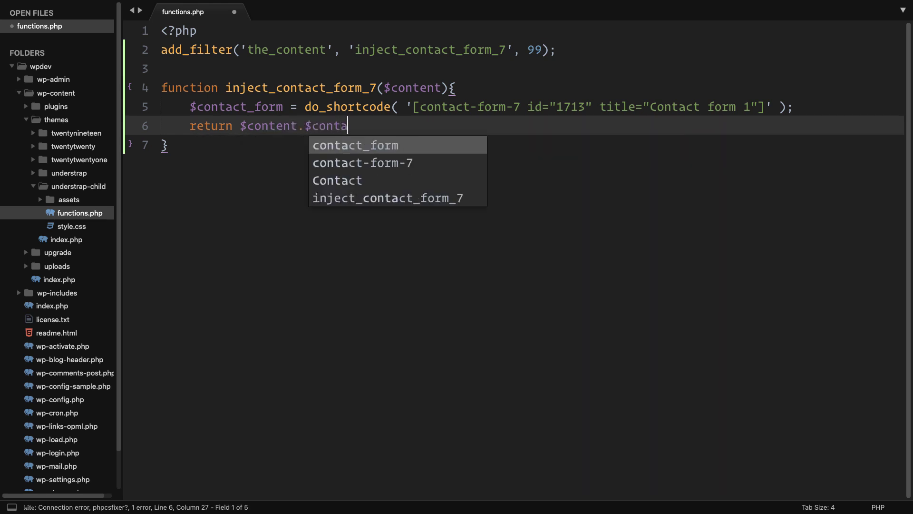
{"action": "key", "text": "Return"}
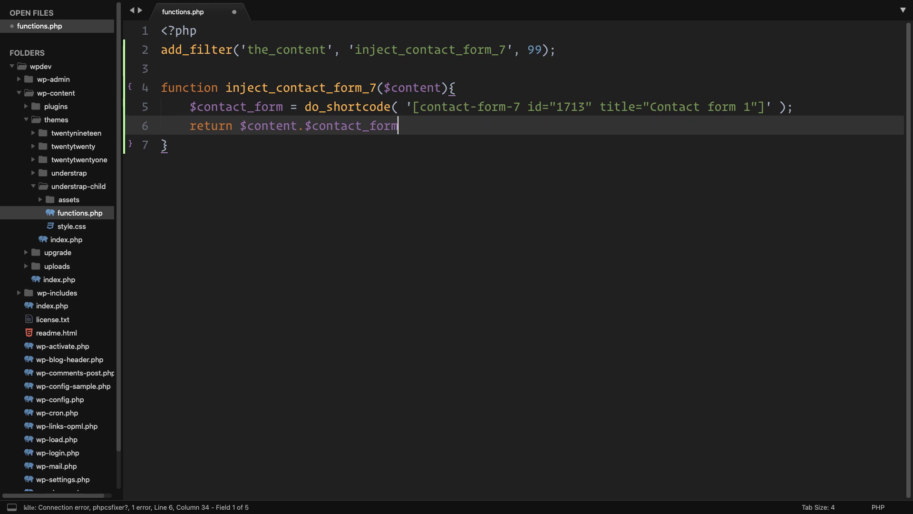
{"action": "key", "text": "super+s"}
{"action": "type", "text": ";"}
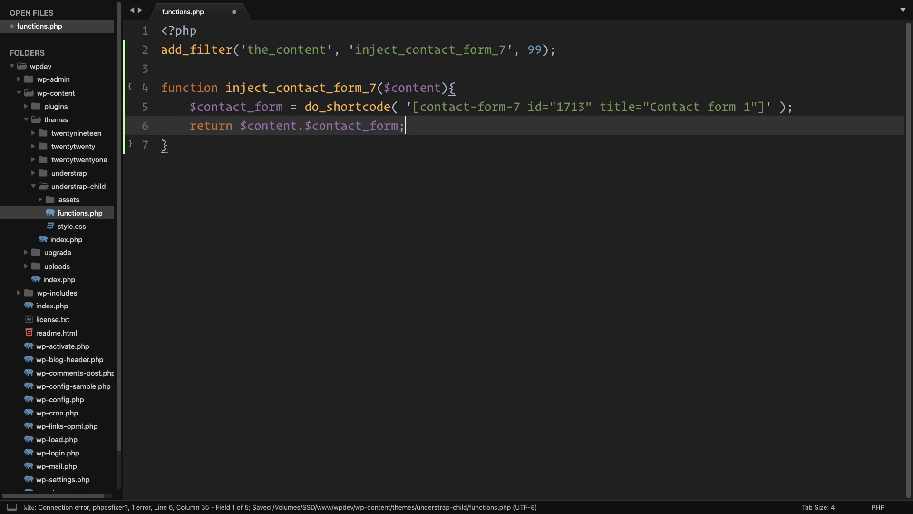
{"action": "key", "text": "super+s"}
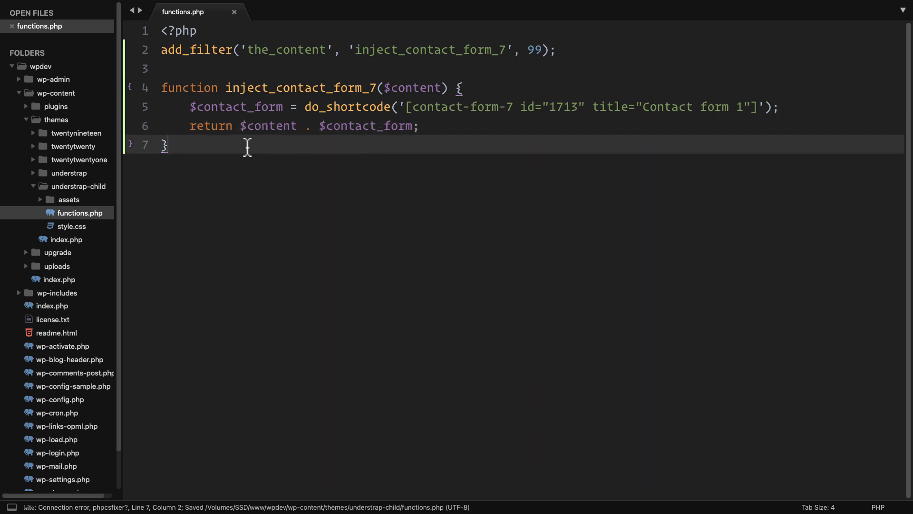
Step: Highlight add_filter, the_content and the $content parameter and return value to explain the code
{"action": "double_click", "coordinate": [200, 50]}
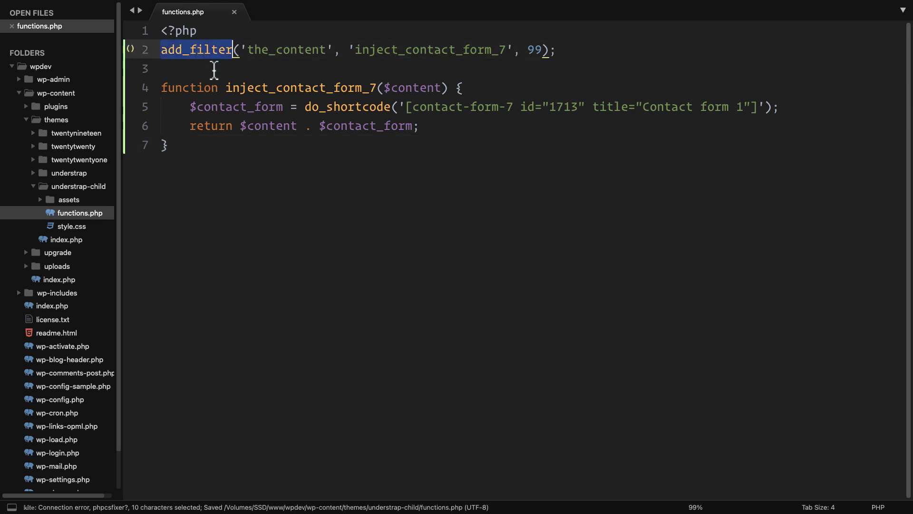
{"action": "double_click", "coordinate": [290, 50]}
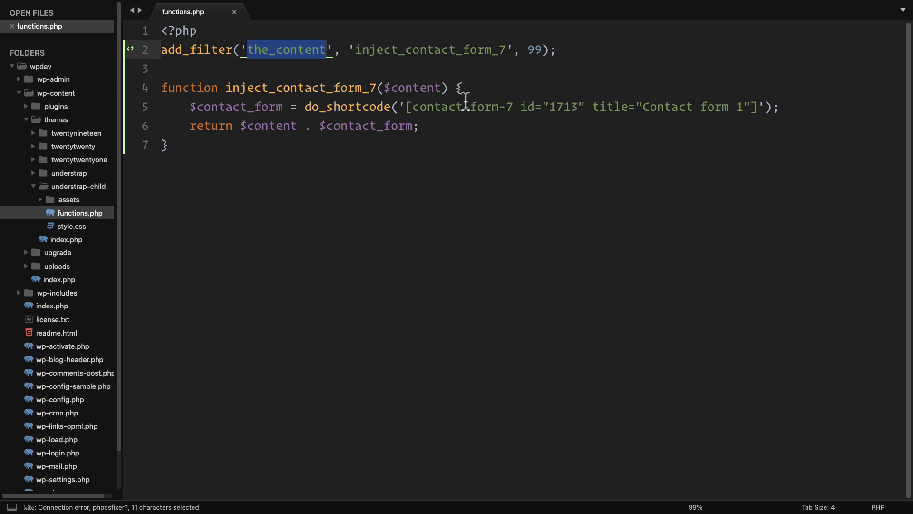
{"action": "left_click_drag", "start_coordinate": [385, 88], "coordinate": [445, 88]}
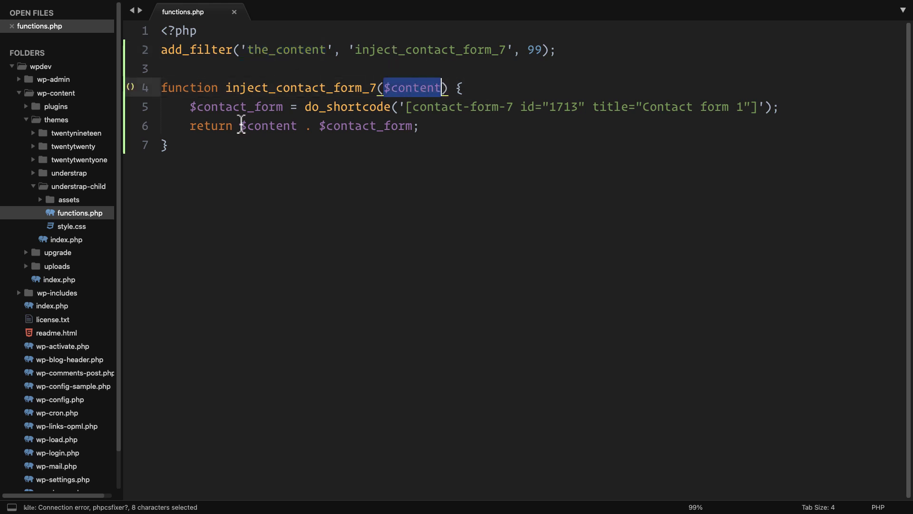
{"action": "left_click", "coordinate": [234, 126]}
{"action": "left_click_drag", "start_coordinate": [234, 127], "coordinate": [298, 126]}
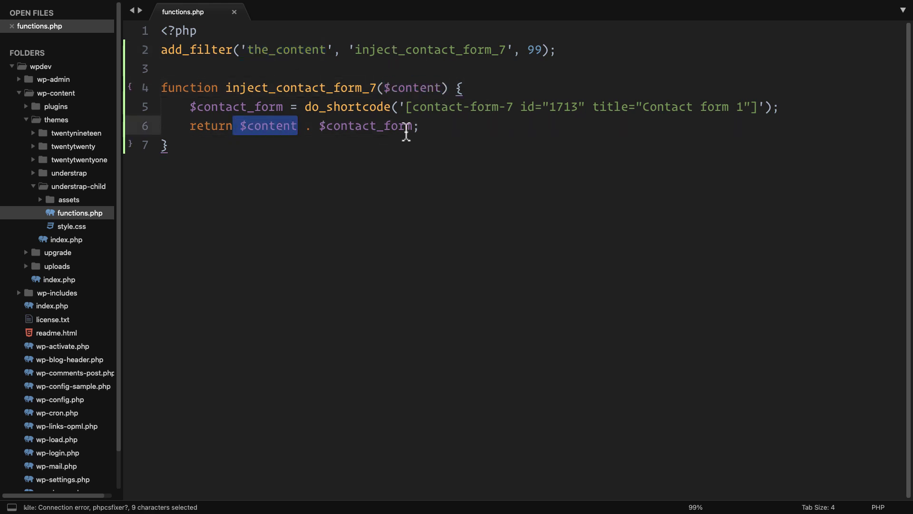
{"action": "key", "text": "ctrl+Left"}
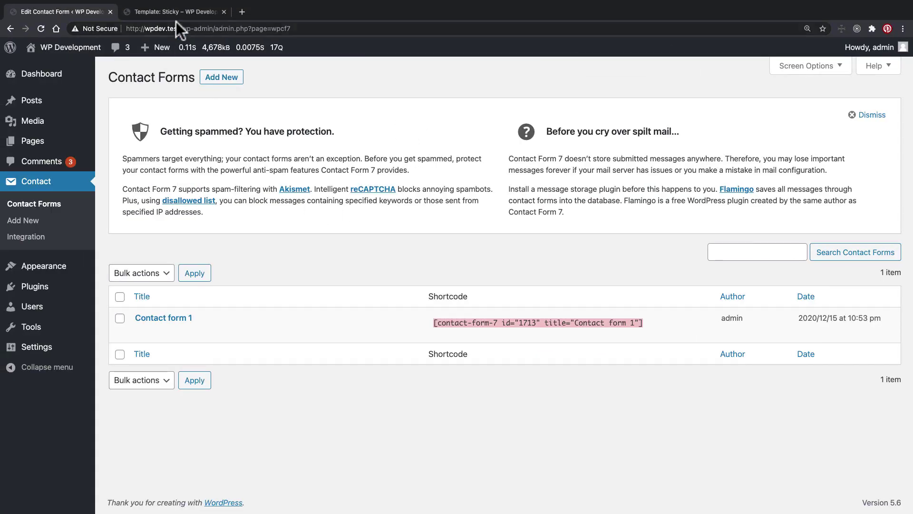
Step: Reload the Template: Sticky post and try the appended form's name, email and message fields
{"action": "left_click", "coordinate": [175, 12]}
{"action": "key", "text": "super+r"}
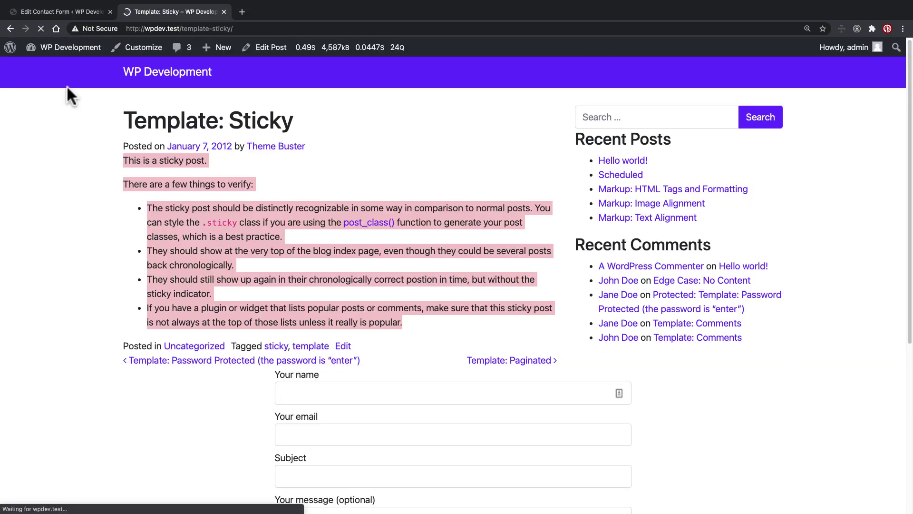
{"action": "scroll", "coordinate": [59, 100], "scroll_direction": "down", "scroll_amount": 5}
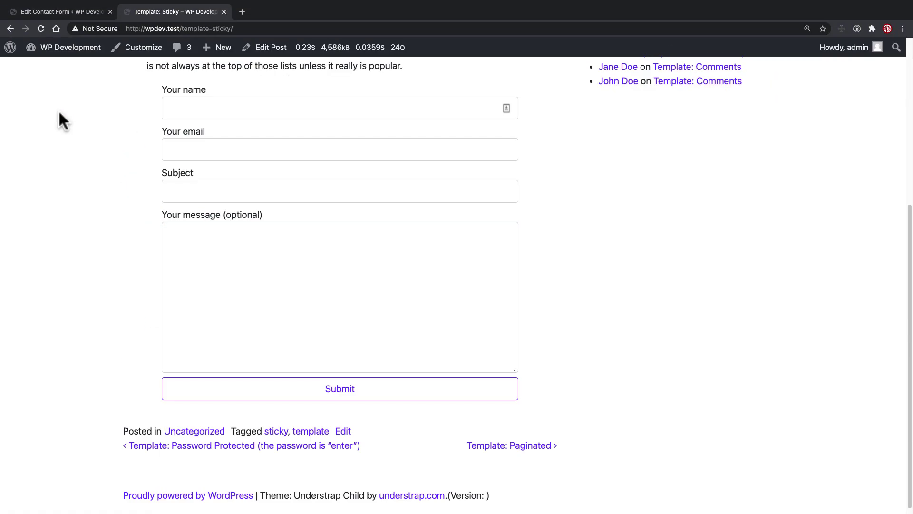
{"action": "scroll", "coordinate": [60, 119], "scroll_direction": "up", "scroll_amount": 3}
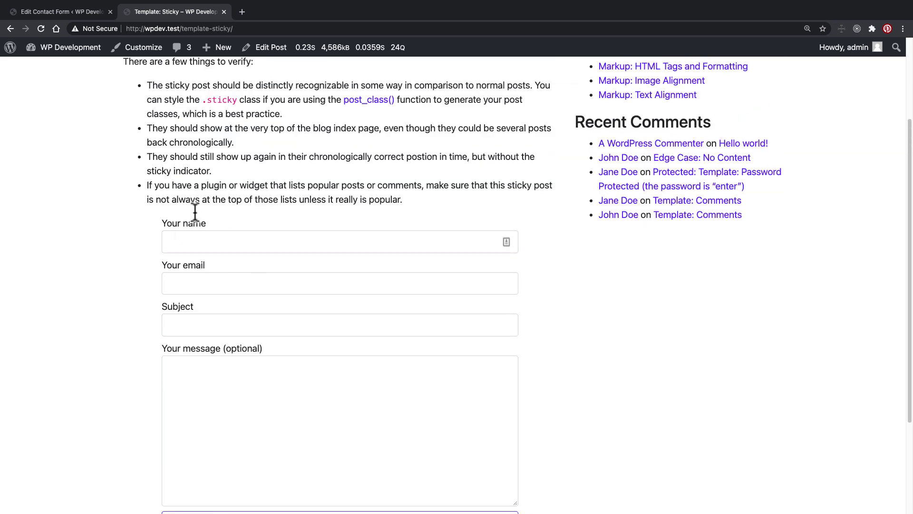
{"action": "left_click", "coordinate": [214, 241]}
{"action": "left_click", "coordinate": [355, 283]}
{"action": "left_click", "coordinate": [246, 360]}
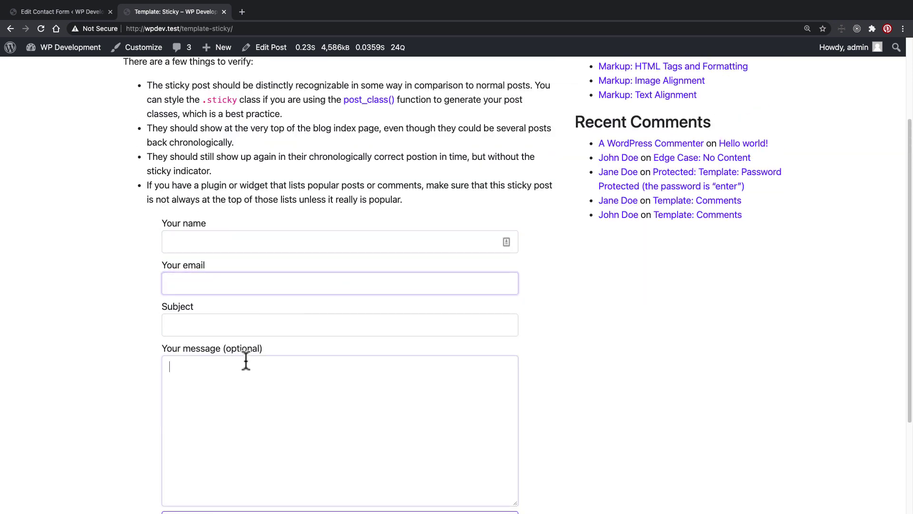
{"action": "scroll", "coordinate": [110, 283], "scroll_direction": "up", "scroll_amount": 3}
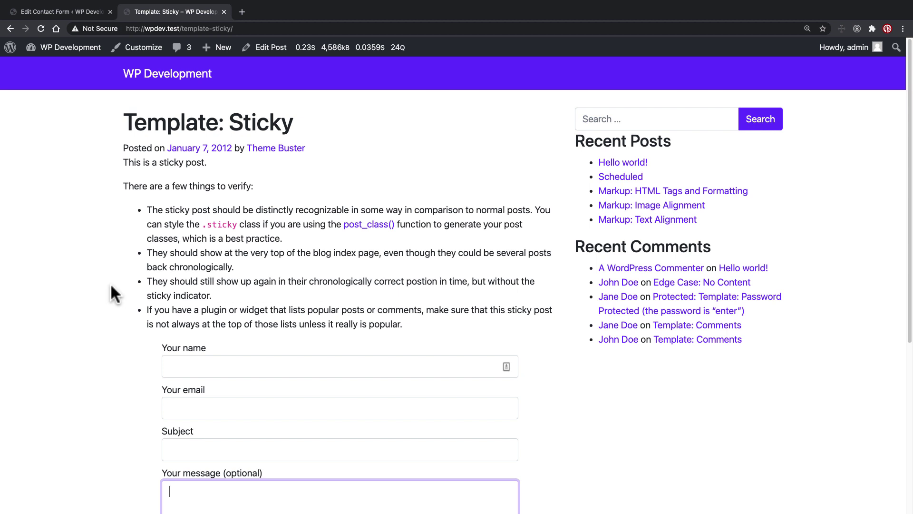
Step: Go back to the Contact Forms admin page
{"action": "mouse_move", "coordinate": [326, 61]}
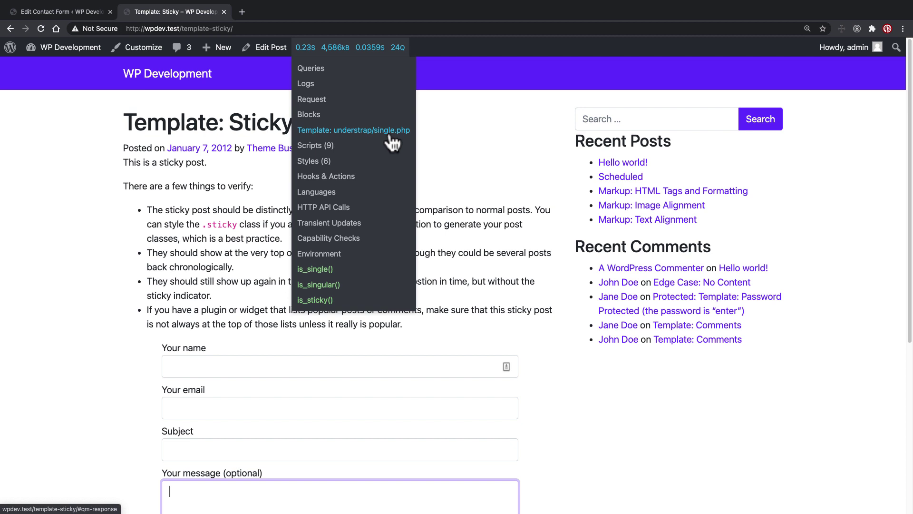
{"action": "left_click", "coordinate": [57, 259]}
{"action": "scroll", "coordinate": [139, 340], "scroll_direction": "down", "scroll_amount": 2}
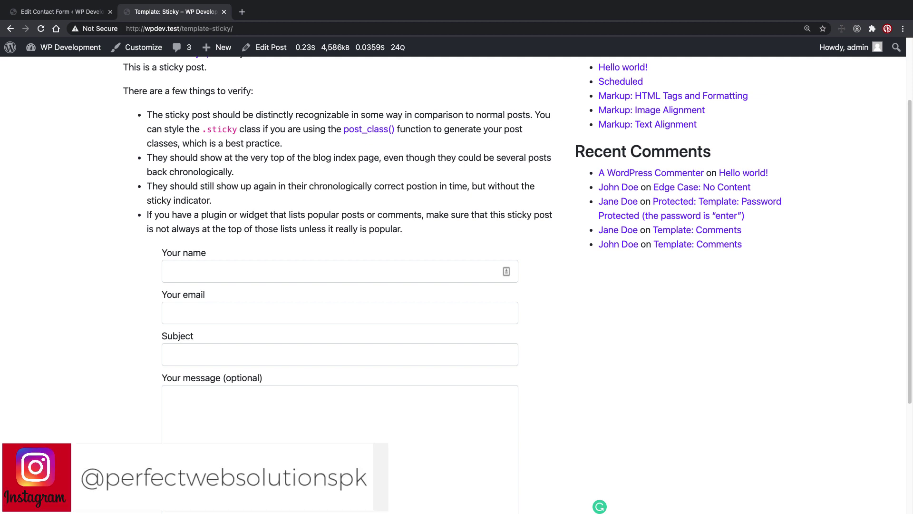
{"action": "left_click", "coordinate": [40, 12]}
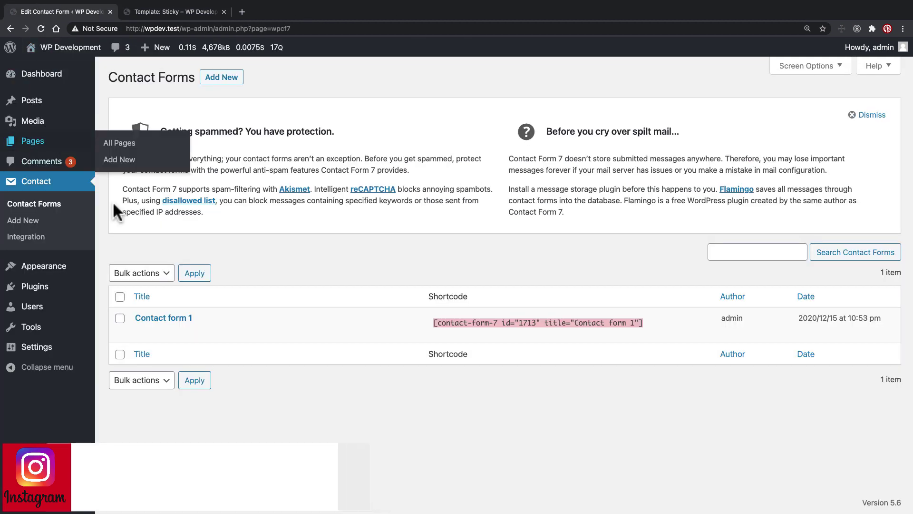
Step: Create a new contact form and delete its entire default template
{"action": "left_click", "coordinate": [223, 78]}
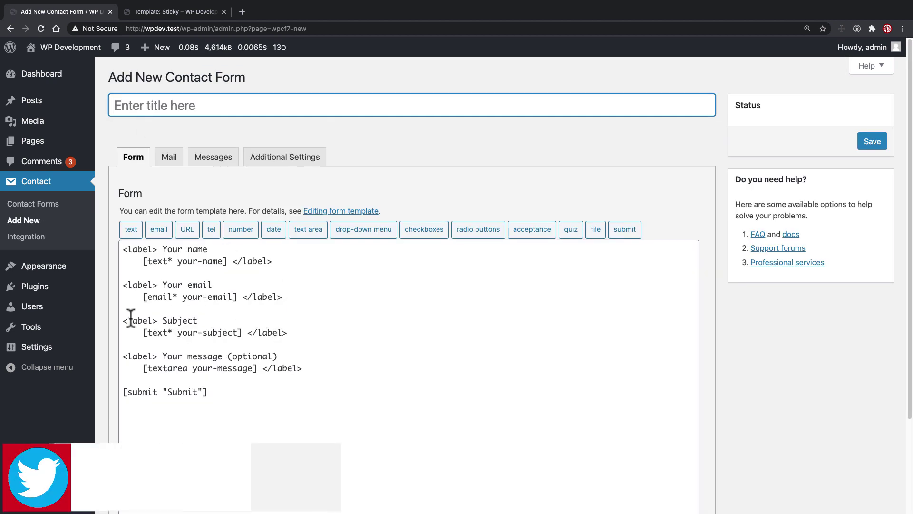
{"action": "left_click", "coordinate": [257, 403]}
{"action": "key", "text": "super+a"}
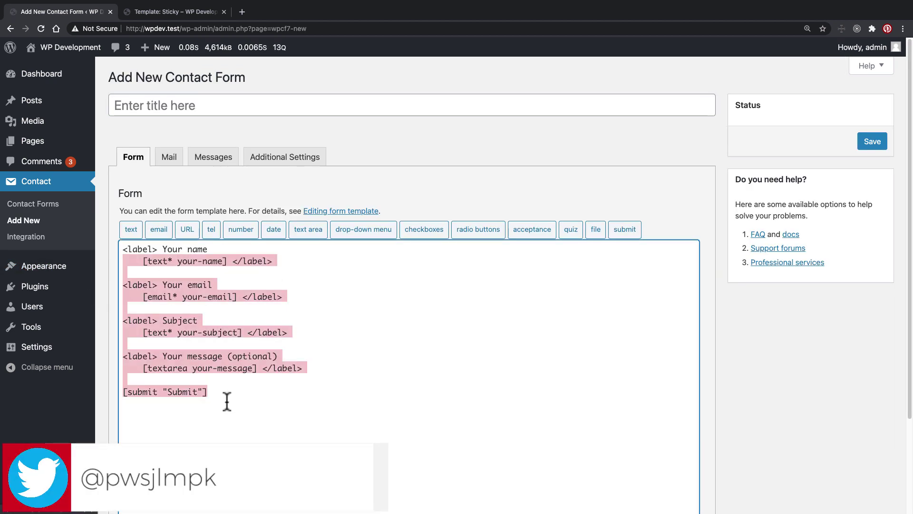
{"action": "left_click_drag", "start_coordinate": [232, 398], "coordinate": [91, 256]}
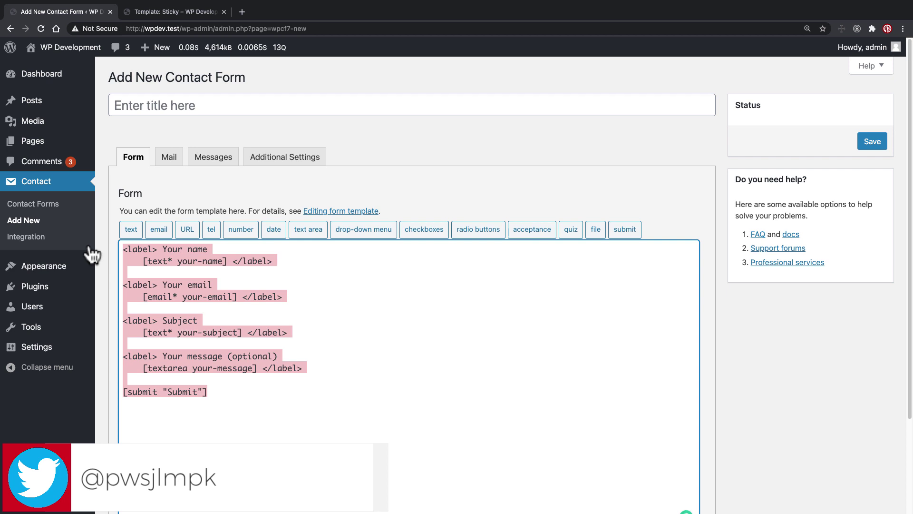
{"action": "key", "text": "BackSpace"}
Step: Title the form 'Quiz Form' and bring up the text-field tag generator
{"action": "left_click", "coordinate": [205, 109]}
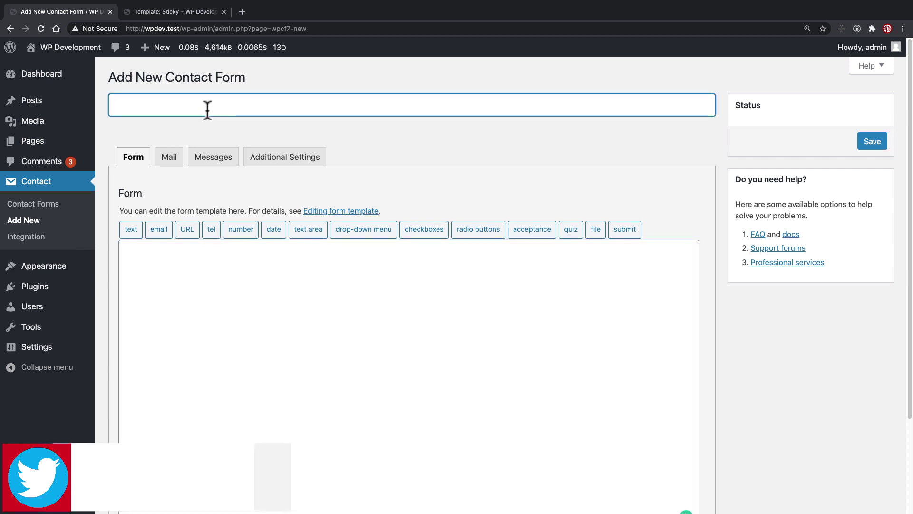
{"action": "type", "text": "Quiz Form"}
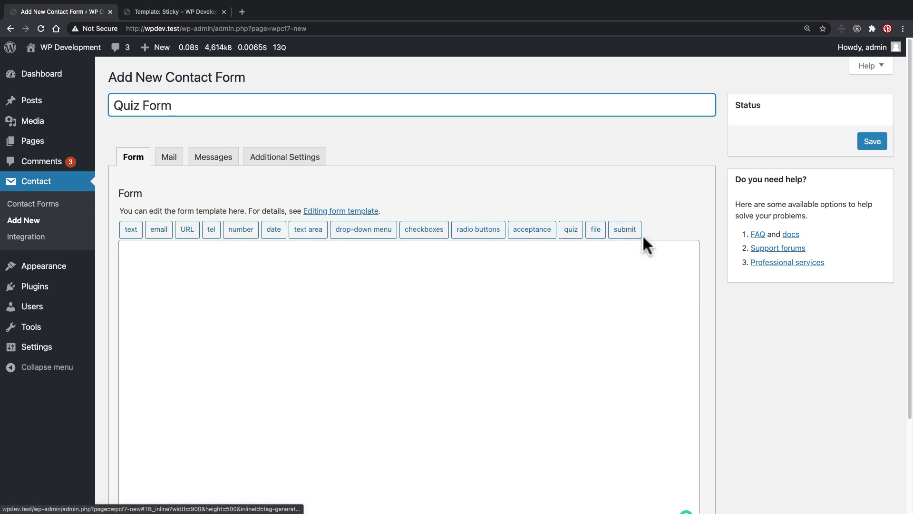
{"action": "left_click", "coordinate": [132, 230]}
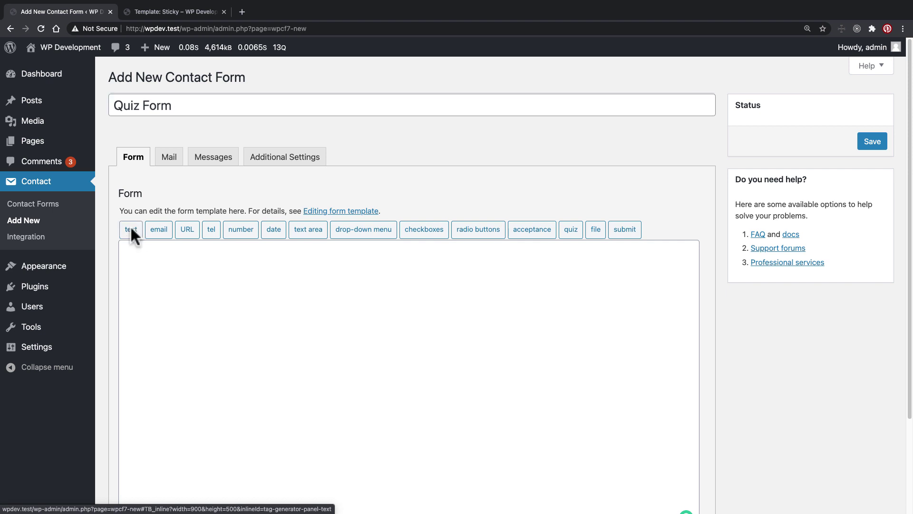
{"action": "left_click_drag", "start_coordinate": [285, 165], "coordinate": [319, 166]}
Step: Make the text field required, named my-answer, with 'Enter Your Answer' as placeholder
{"action": "left_click", "coordinate": [366, 167]}
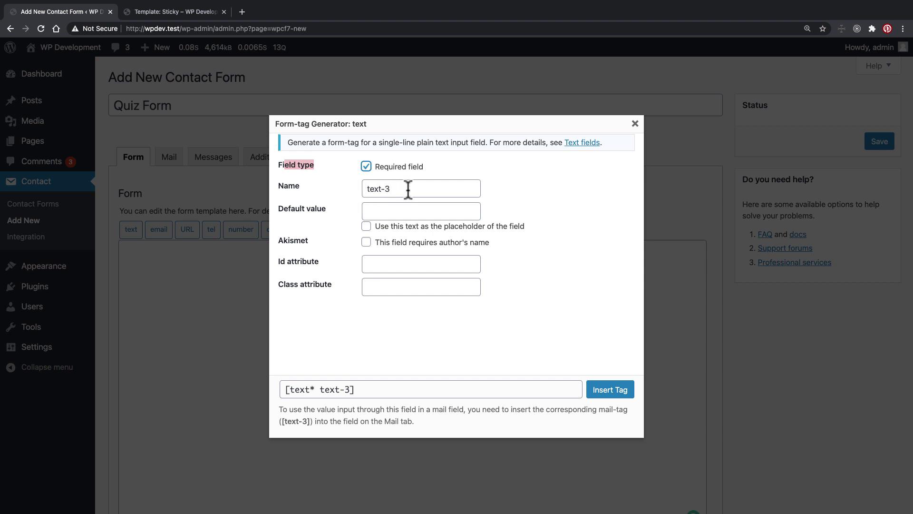
{"action": "left_click_drag", "start_coordinate": [408, 189], "coordinate": [371, 188]}
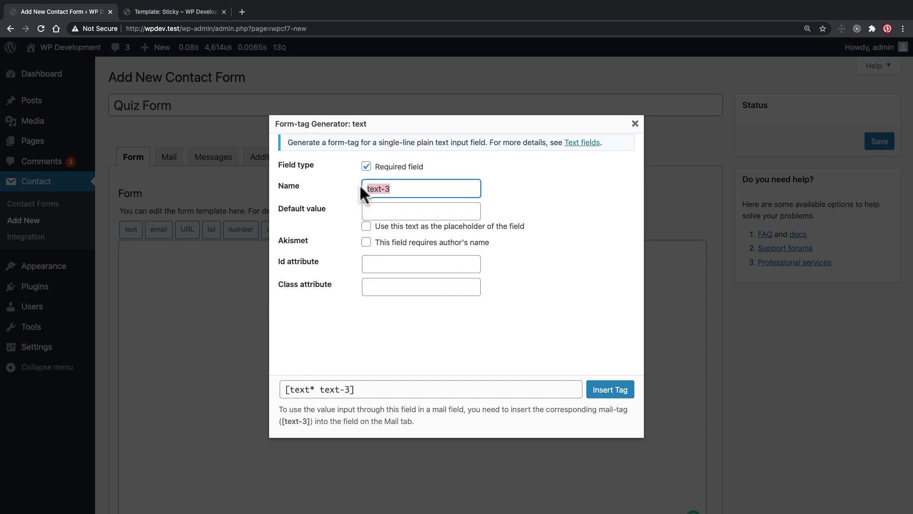
{"action": "type", "text": "my"}
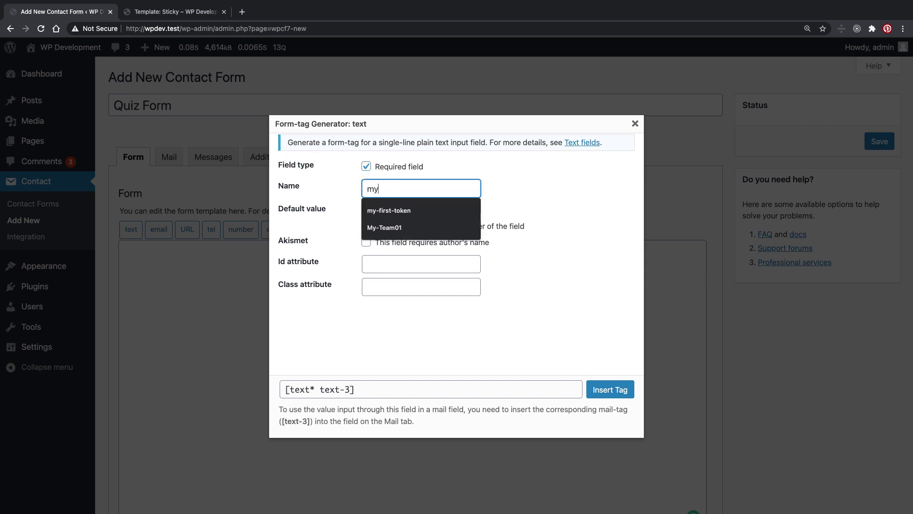
{"action": "type", "text": "-question"}
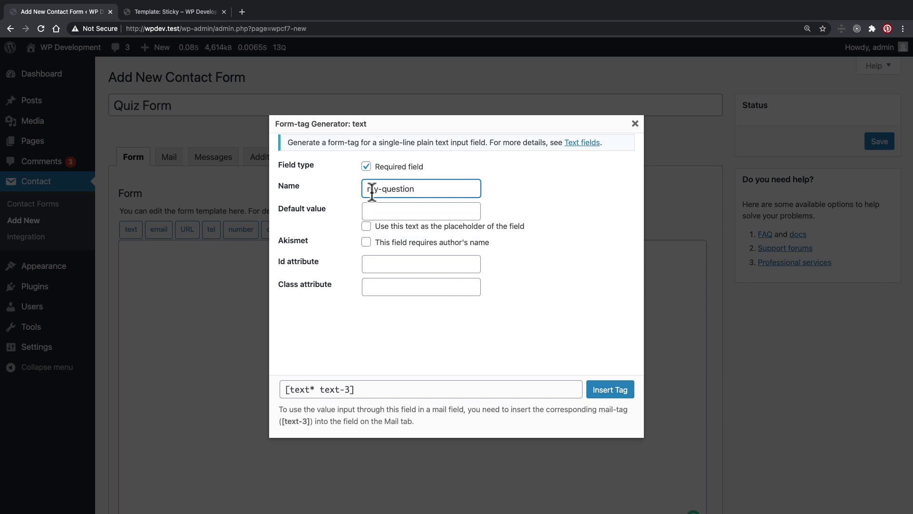
{"action": "left_click", "coordinate": [380, 205]}
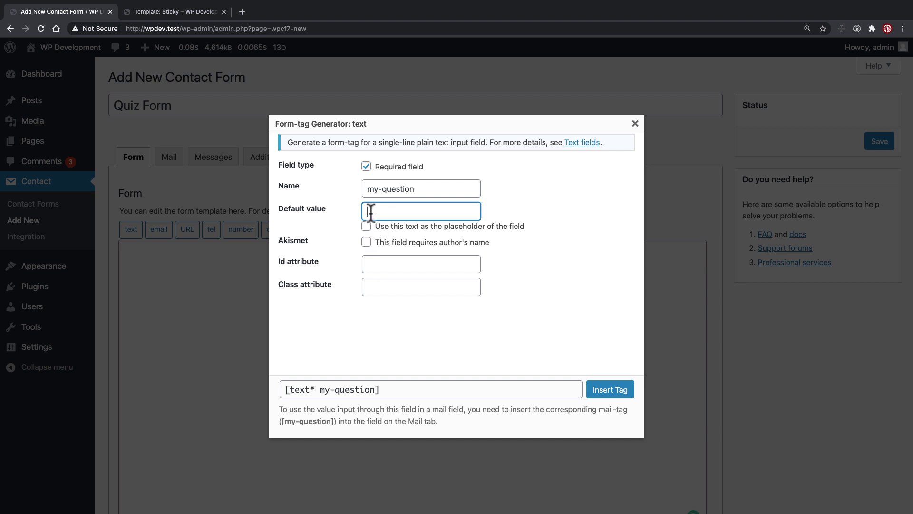
{"action": "type", "text": "Enter Your"}
{"action": "double_click", "coordinate": [396, 189]}
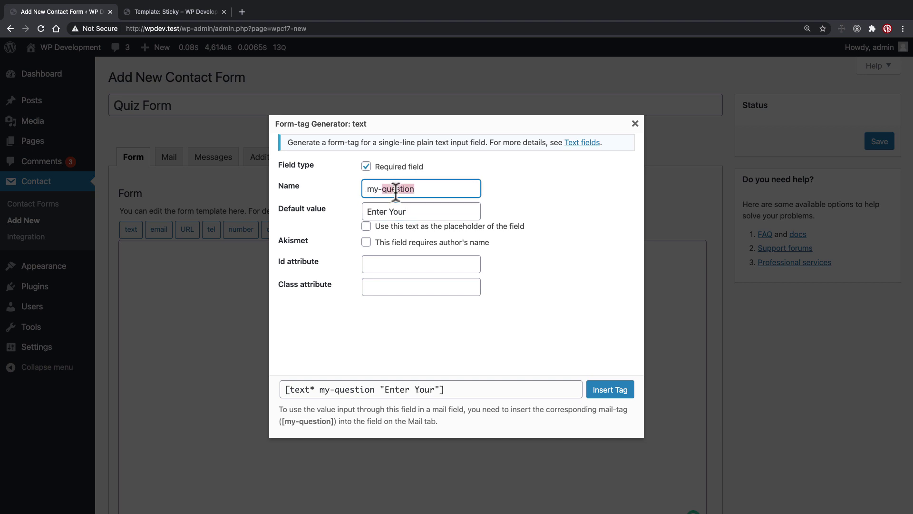
{"action": "type", "text": "answer"}
{"action": "double_click", "coordinate": [408, 189]}
{"action": "left_click_drag", "start_coordinate": [418, 212], "coordinate": [364, 209]}
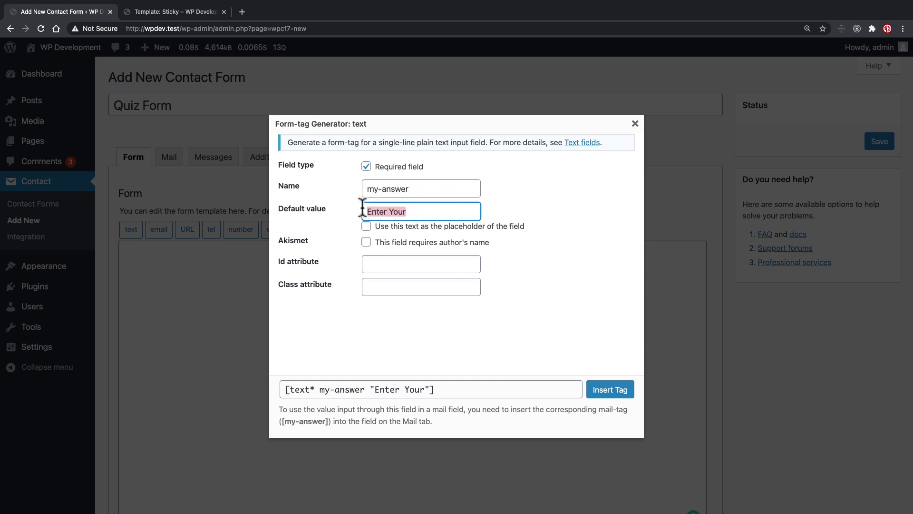
{"action": "left_click", "coordinate": [441, 215]}
{"action": "type", "text": "Answer"}
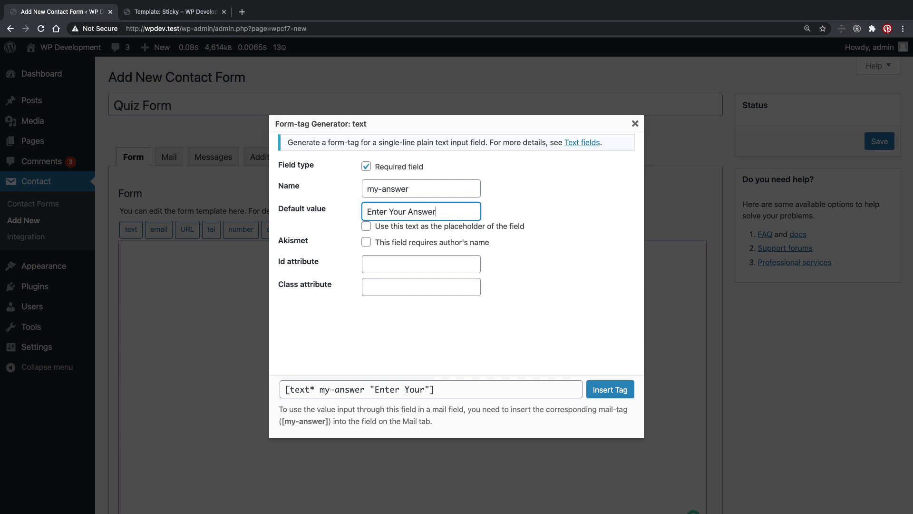
{"action": "left_click", "coordinate": [388, 227]}
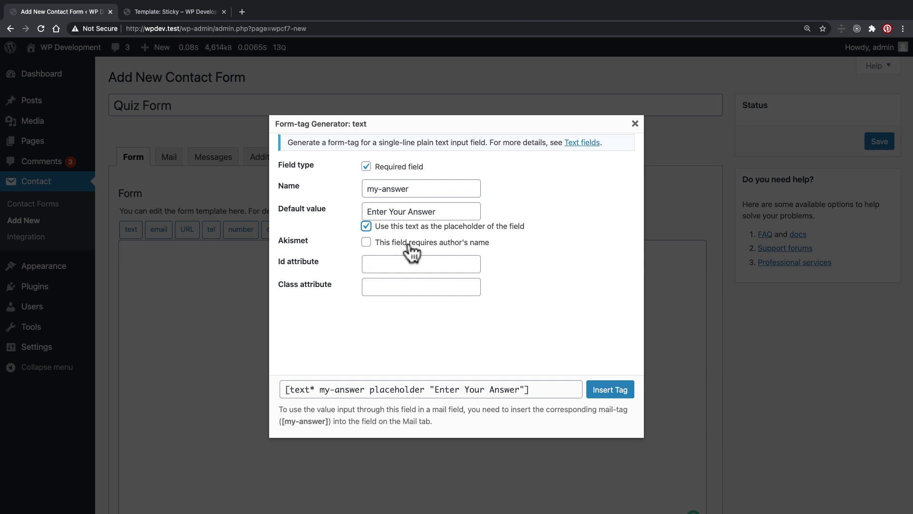
Step: Give the field id my-answer and class form-control, then insert the tag
{"action": "left_click_drag", "start_coordinate": [275, 240], "coordinate": [306, 240]}
{"action": "left_click", "coordinate": [276, 262]}
{"action": "left_click_drag", "start_coordinate": [278, 268], "coordinate": [312, 271]}
{"action": "left_click", "coordinate": [414, 265]}
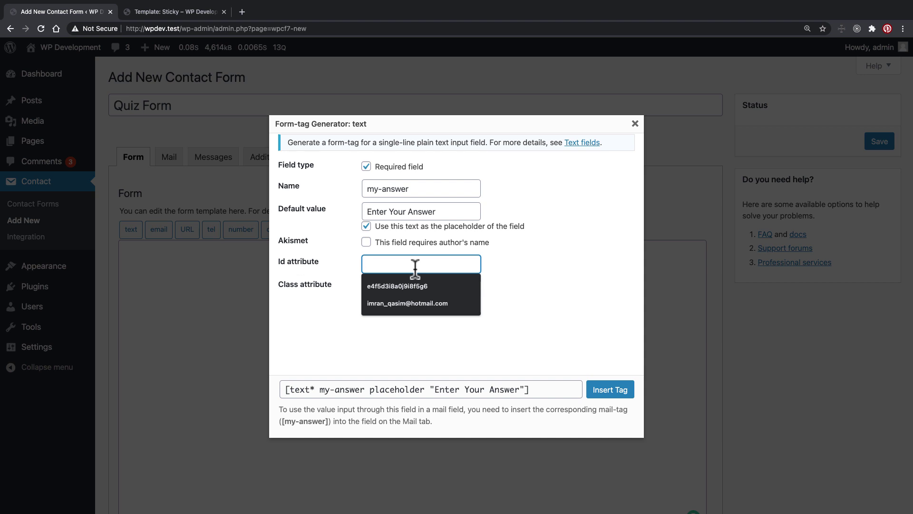
{"action": "type", "text": "my-answer"}
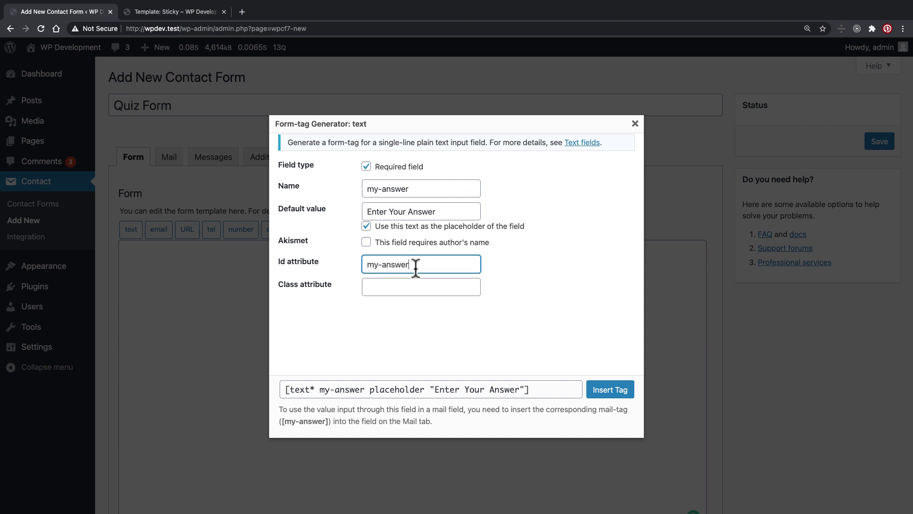
{"action": "left_click_drag", "start_coordinate": [426, 265], "coordinate": [346, 272]}
{"action": "key", "text": "Tab"}
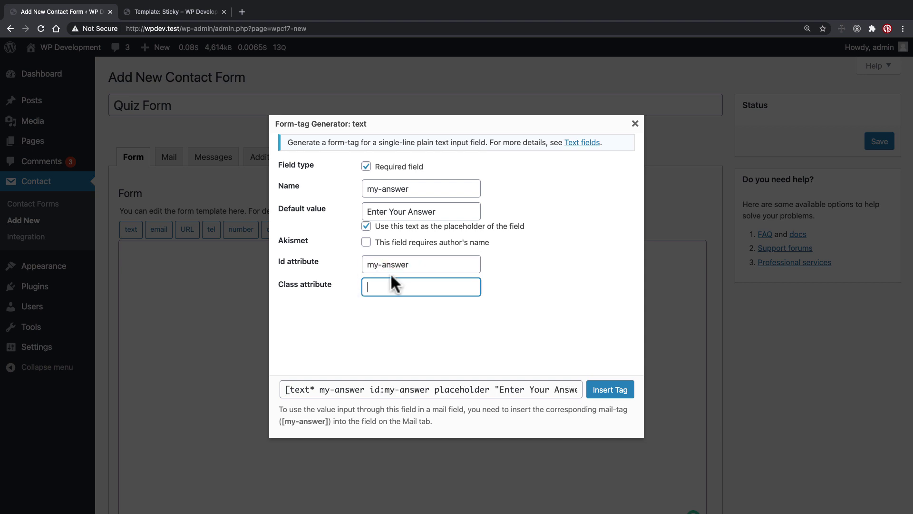
{"action": "type", "text": "form-control"}
{"action": "left_click_drag", "start_coordinate": [422, 285], "coordinate": [364, 286]}
{"action": "left_click", "coordinate": [613, 392]}
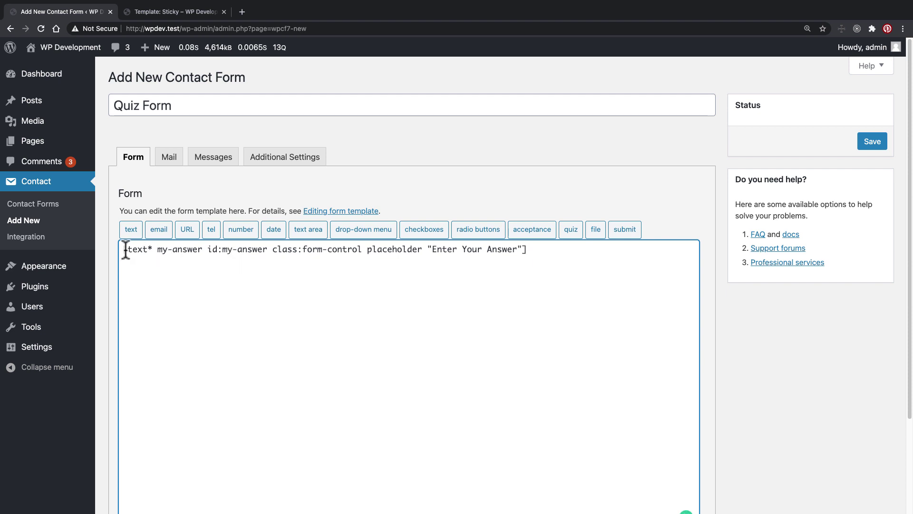
Step: Wrap the answer tag in <label for="my-answer">Your Answer: …</label> and add a line below
{"action": "left_click", "coordinate": [125, 250]}
{"action": "left_click_drag", "start_coordinate": [125, 249], "coordinate": [574, 251]}
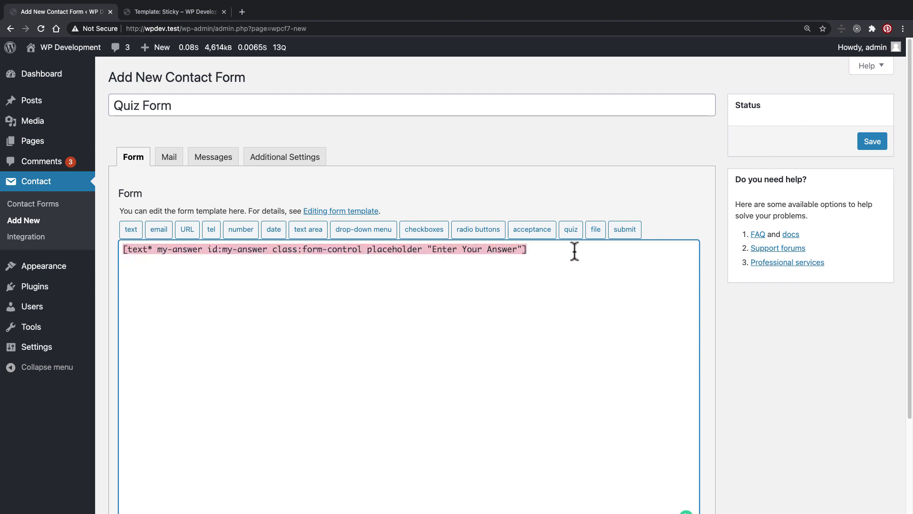
{"action": "key", "text": "Left"}
{"action": "type", "text": "<l"}
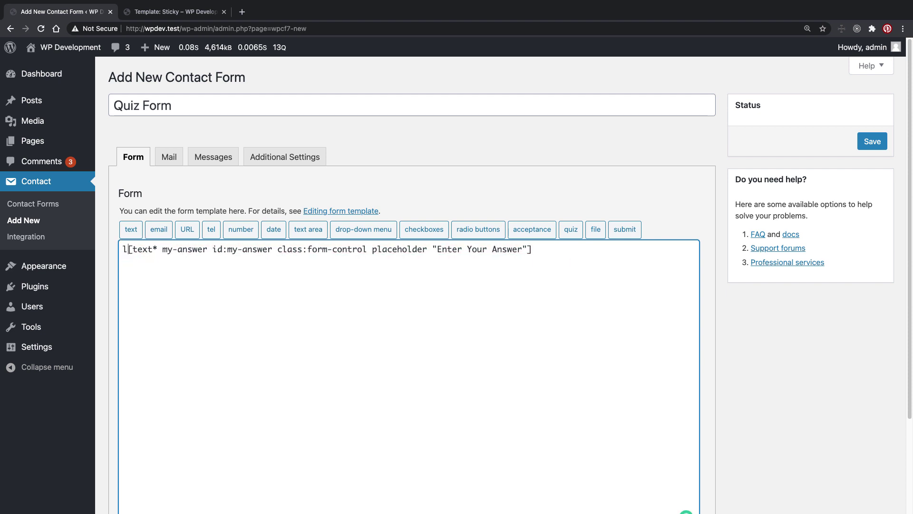
{"action": "type", "text": "able"}
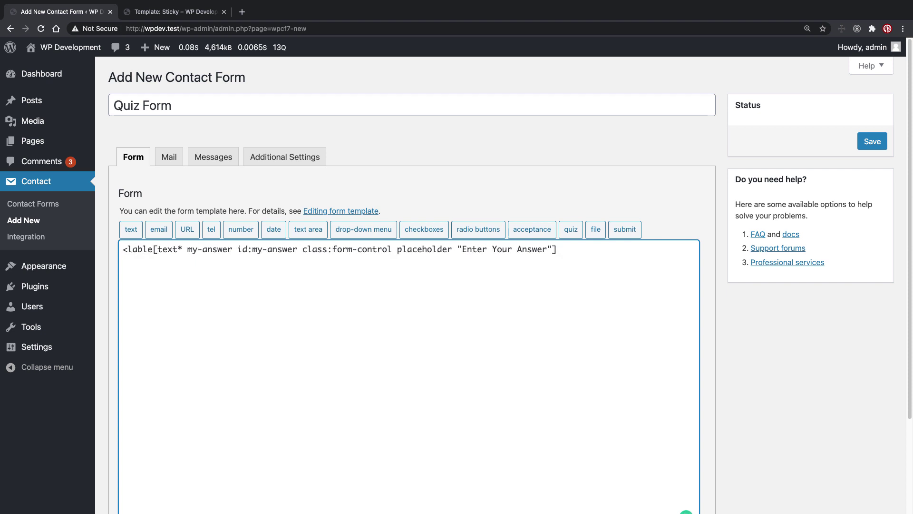
{"action": "type", "text": ">"}
{"action": "type", "text": "</label>"}
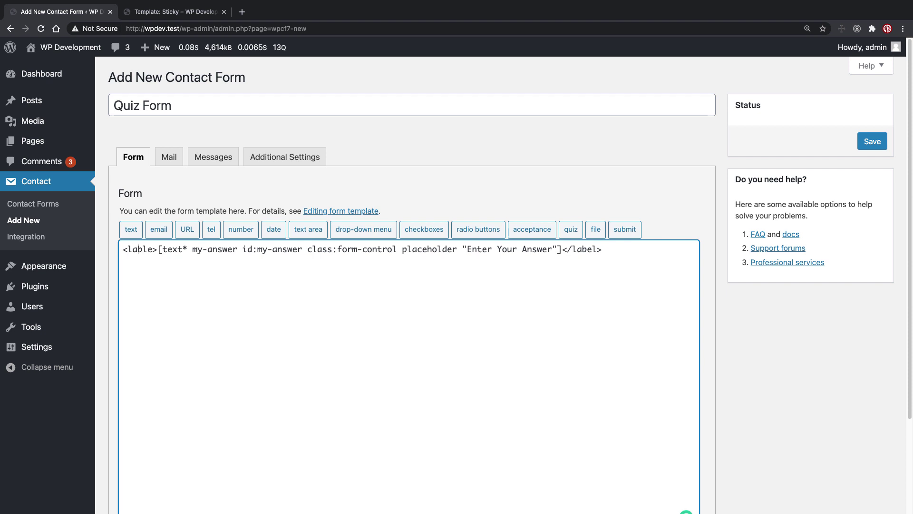
{"action": "left_click", "coordinate": [153, 248]}
{"action": "key", "text": "BackSpace"}
{"action": "key", "text": "BackSpace"}
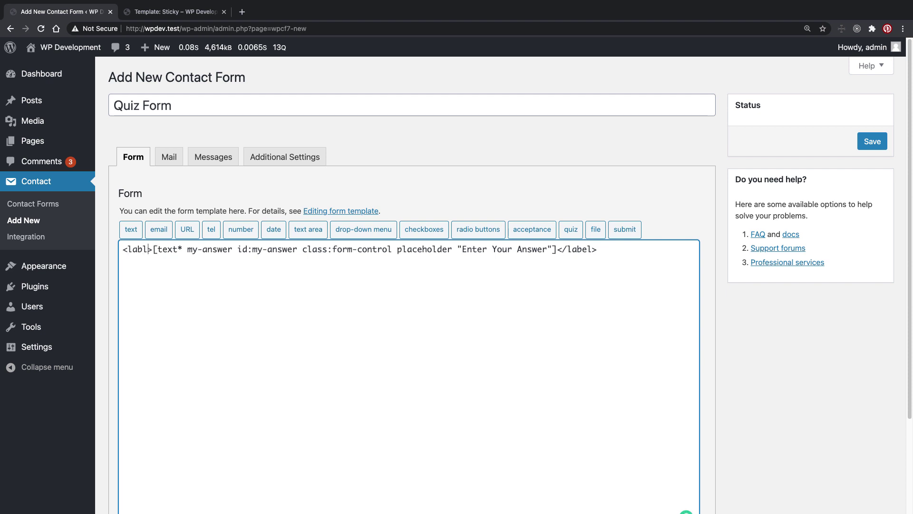
{"action": "type", "text": "el"}
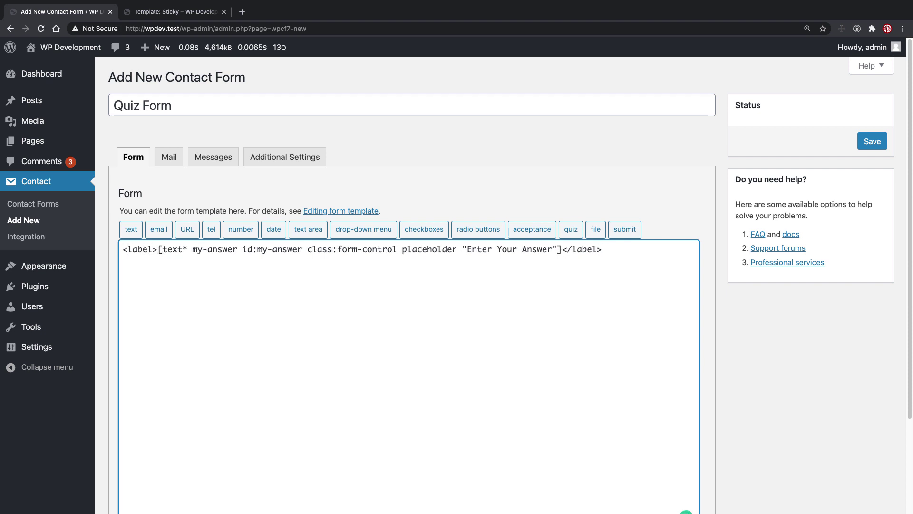
{"action": "type", "text": " for=\""}
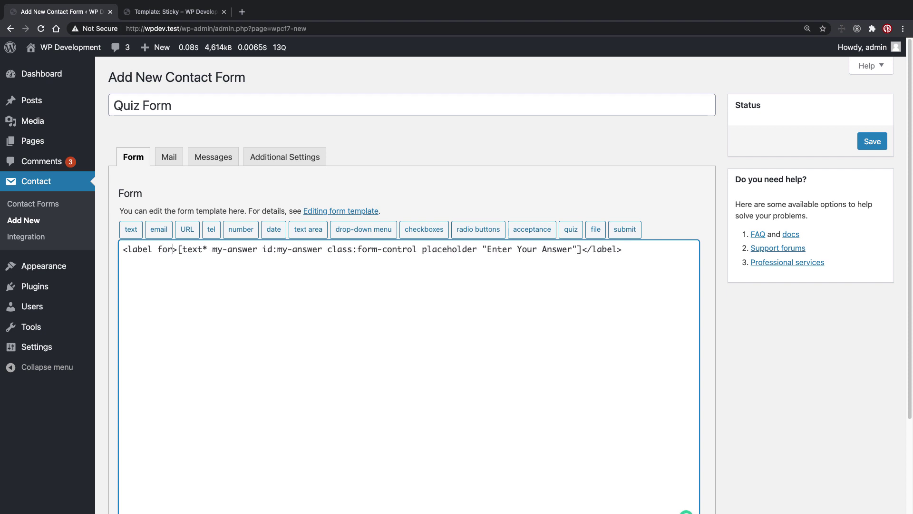
{"action": "type", "text": "my-"}
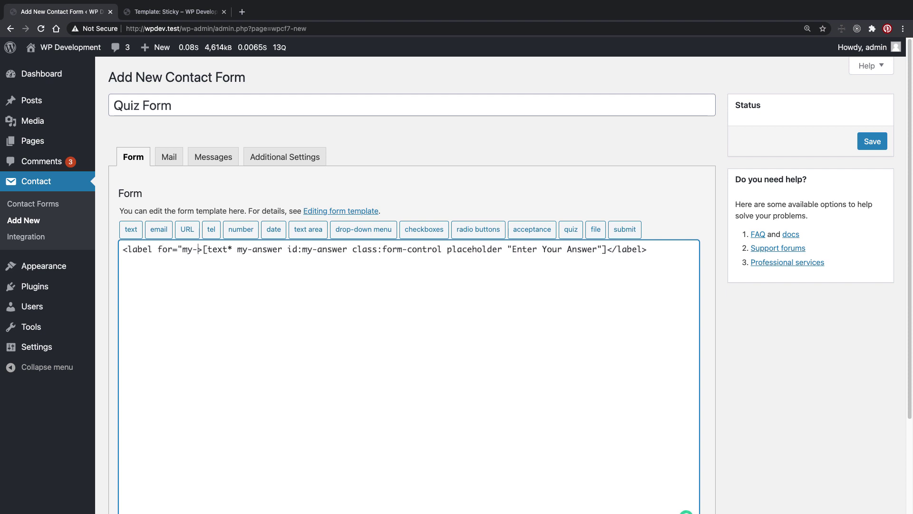
{"action": "type", "text": "q"}
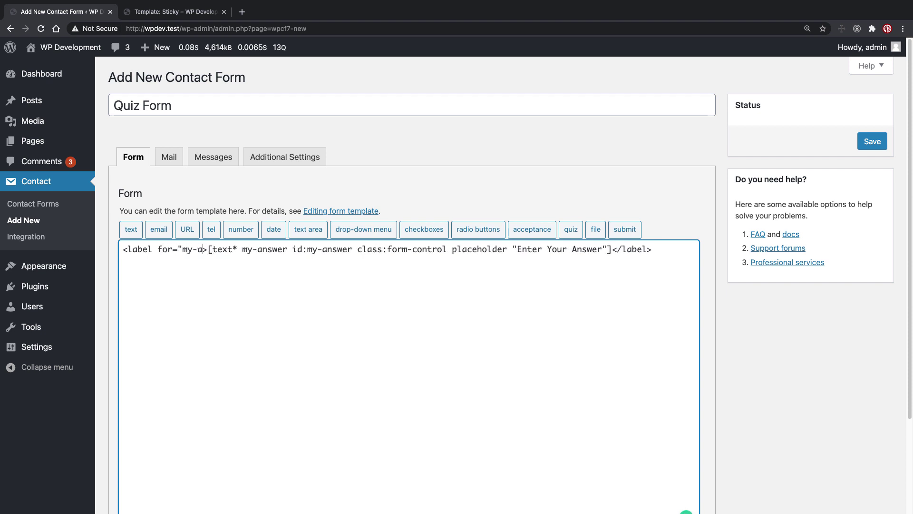
{"action": "type", "text": "nswer\""}
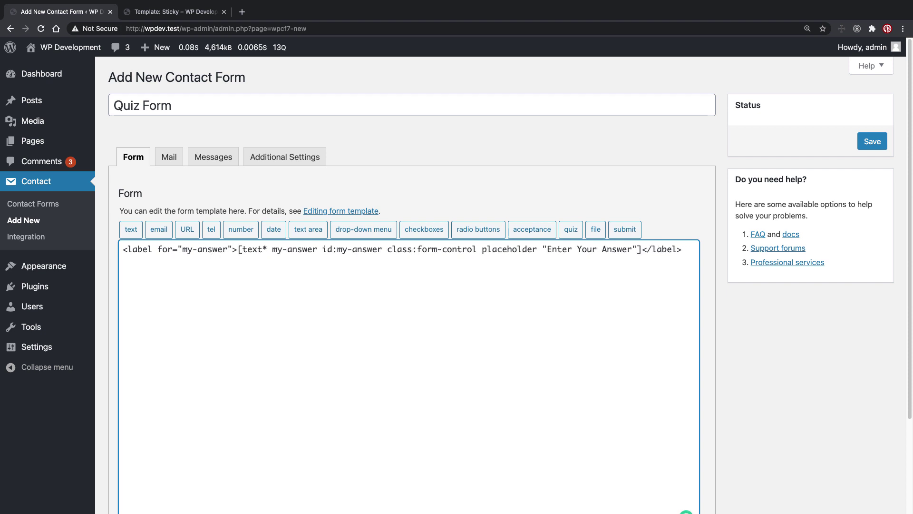
{"action": "type", "text": "YouR"}
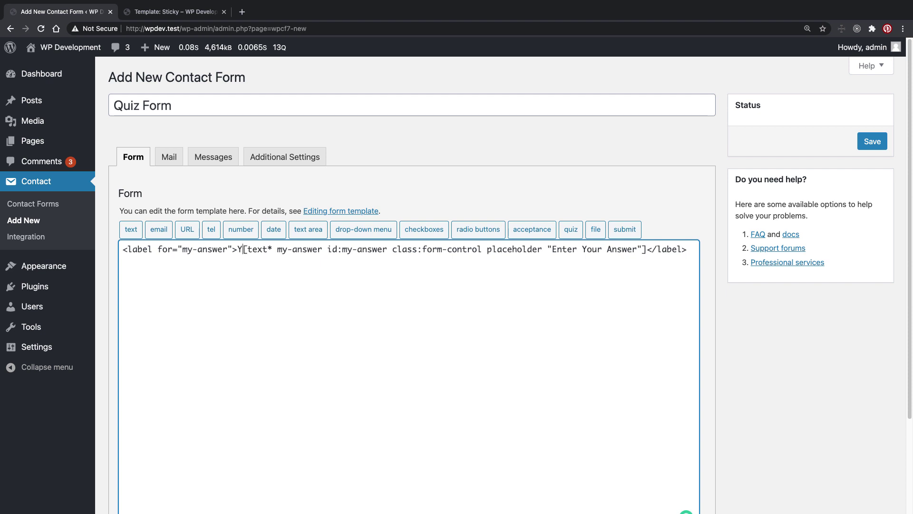
{"action": "key", "text": "BackSpace"}
{"action": "type", "text": "r Answer:"}
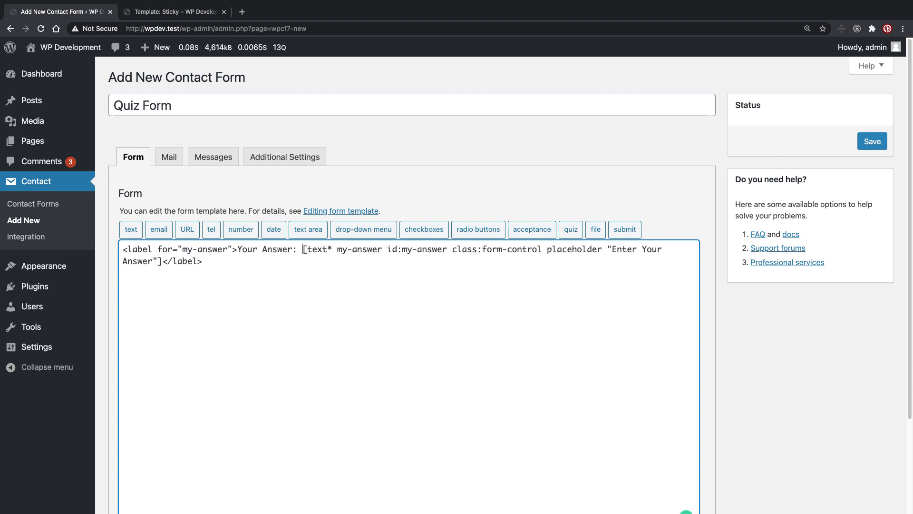
{"action": "left_click_drag", "start_coordinate": [230, 259], "coordinate": [94, 249]}
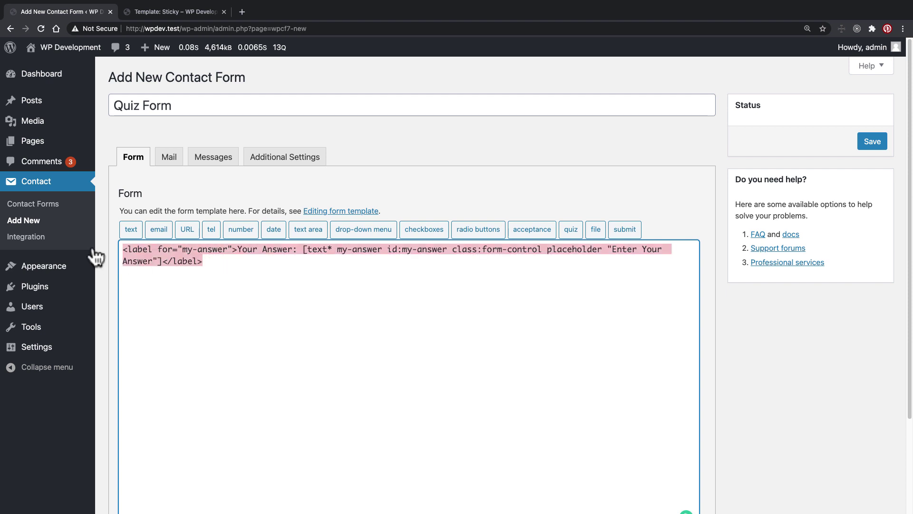
{"action": "left_click", "coordinate": [249, 292]}
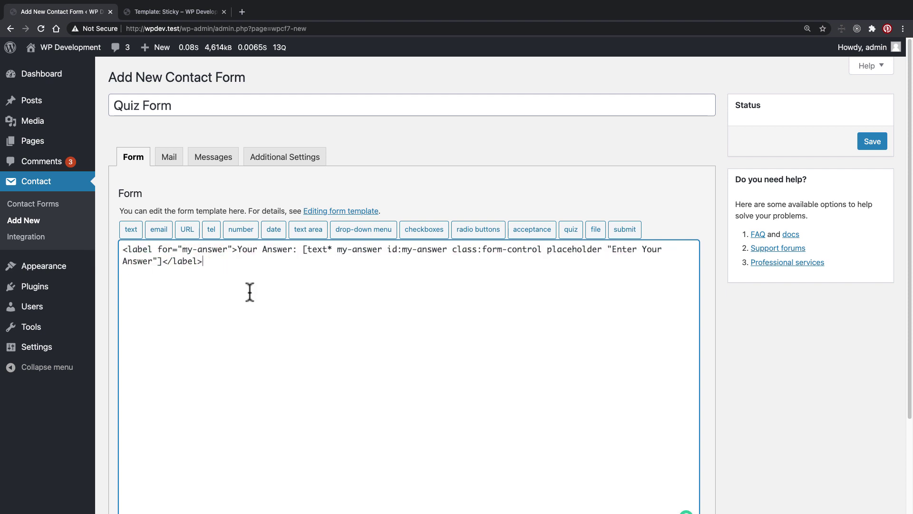
{"action": "key", "text": "Return"}
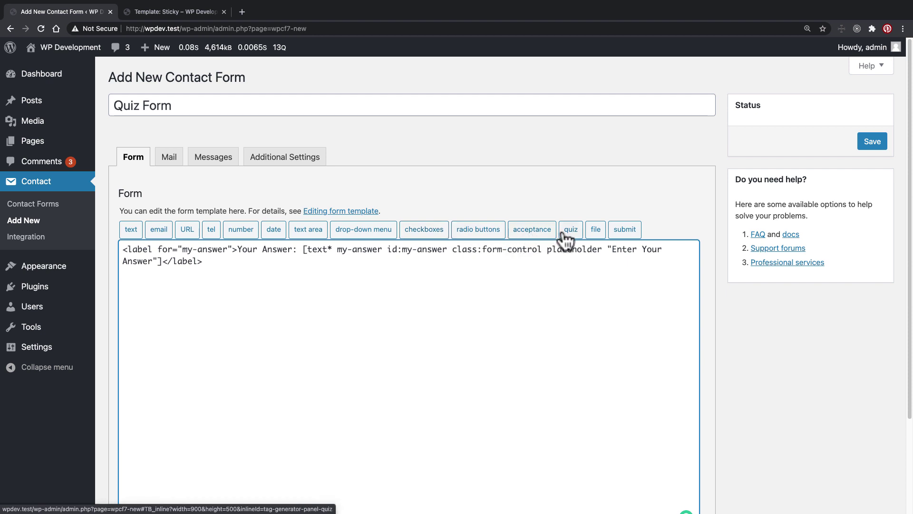
Step: Insert a submit tag labelled 'Answer' with id answer and classes btn btn-primary btn-small
{"action": "left_click", "coordinate": [625, 230]}
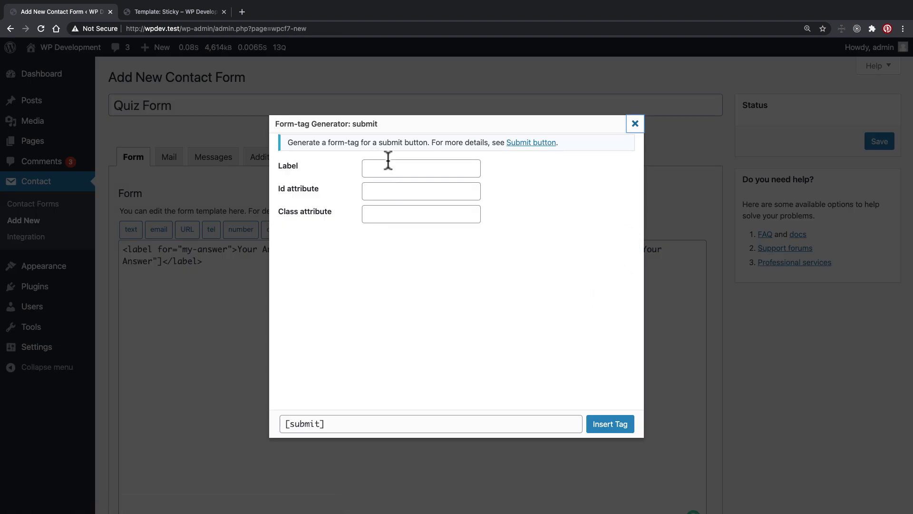
{"action": "left_click", "coordinate": [401, 169]}
{"action": "type", "text": "Answer"}
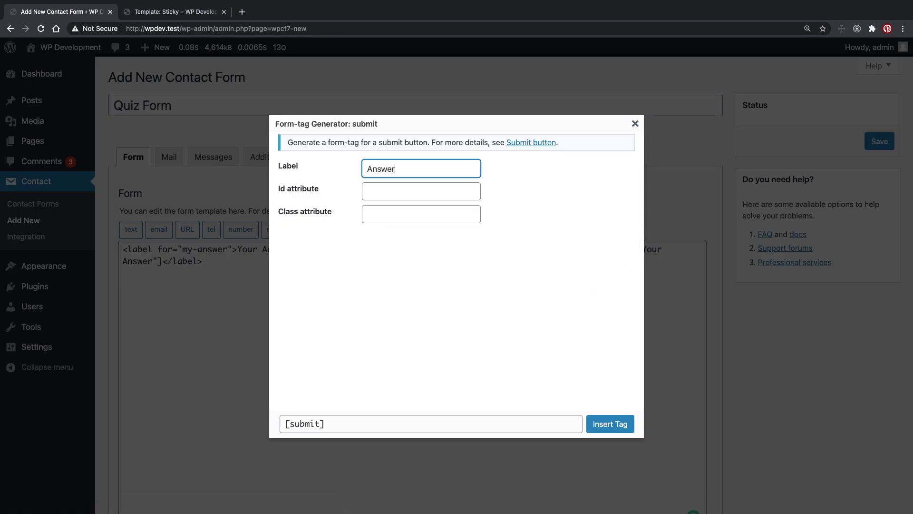
{"action": "left_click", "coordinate": [406, 190]}
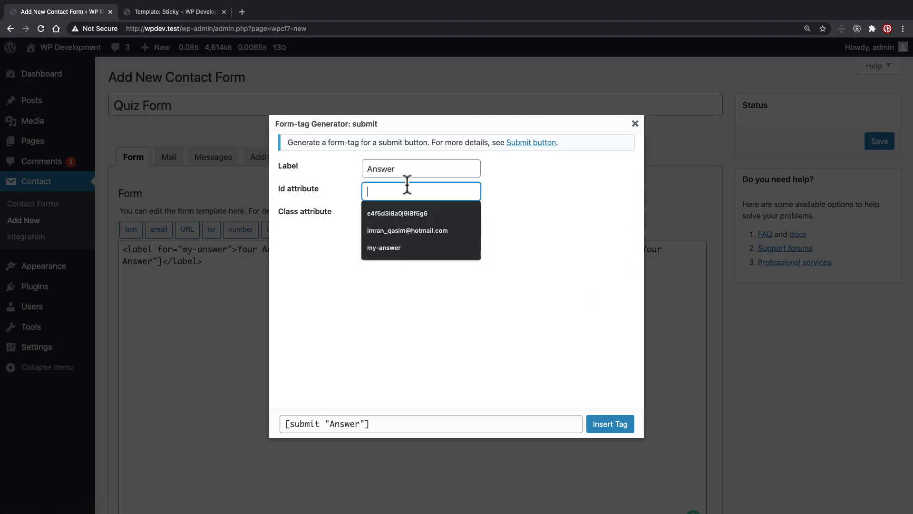
{"action": "type", "text": "answer"}
{"action": "left_click", "coordinate": [411, 215]}
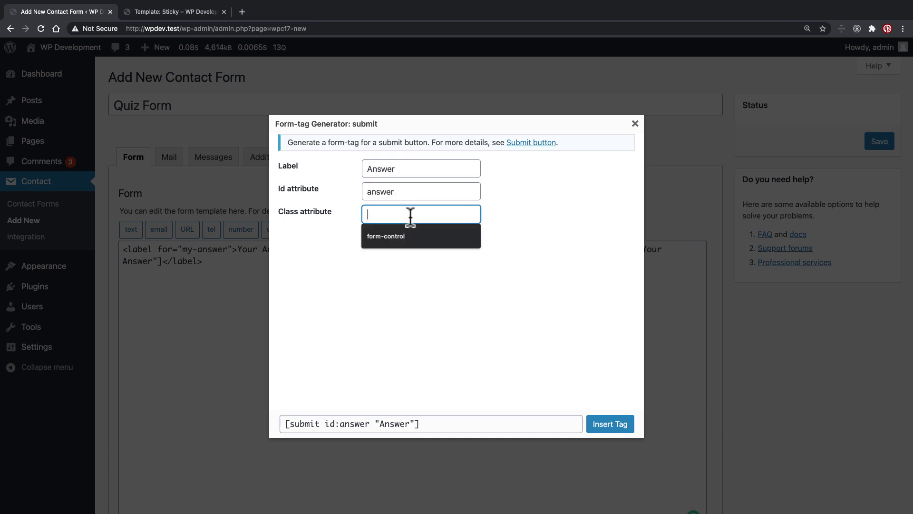
{"action": "type", "text": "bt"}
{"action": "key", "text": "BackSpace"}
{"action": "key", "text": "BackSpace"}
{"action": "type", "text": "btn "}
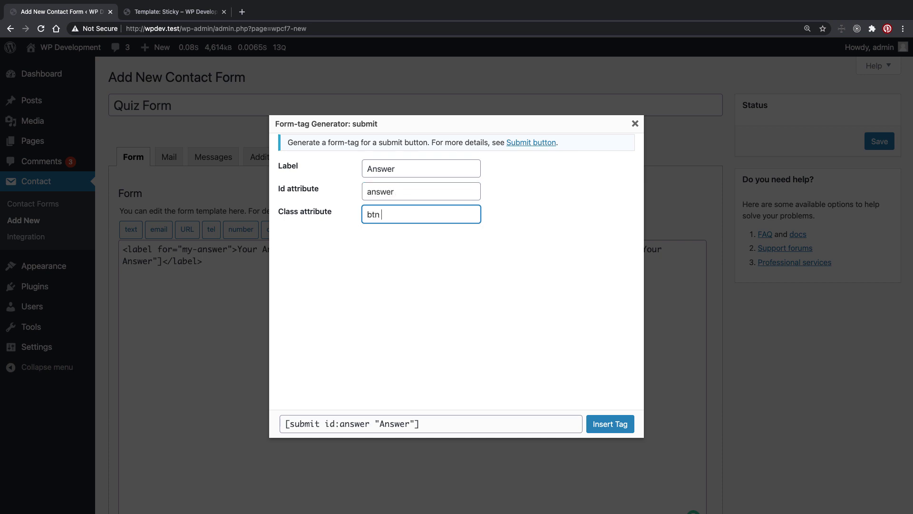
{"action": "type", "text": "btn-primary b"}
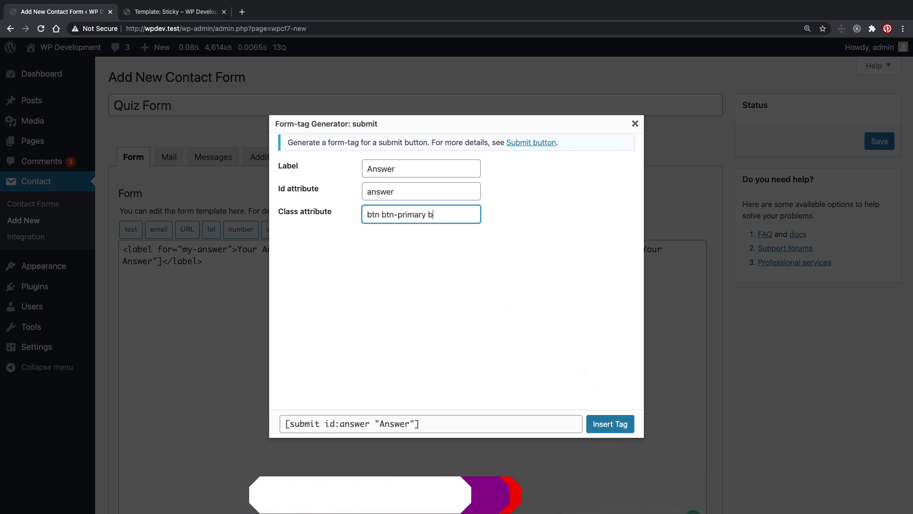
{"action": "type", "text": "t"}
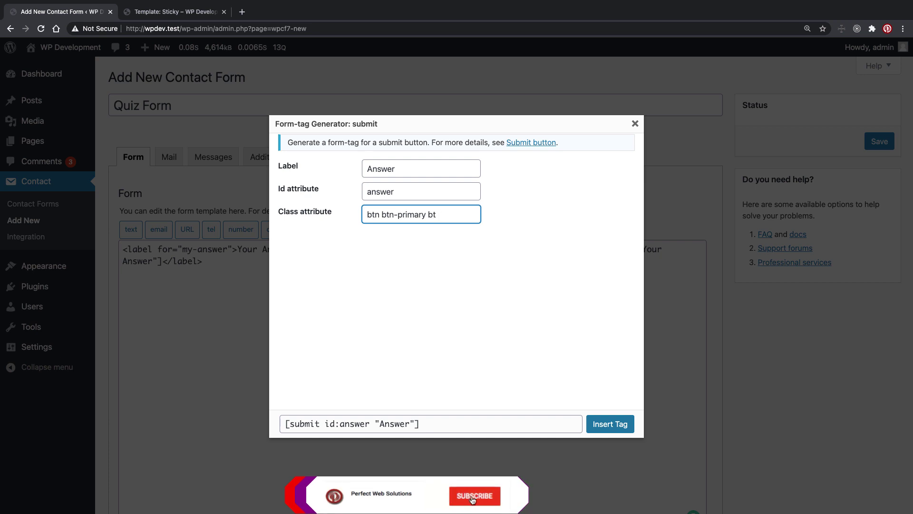
{"action": "type", "text": "-n-small"}
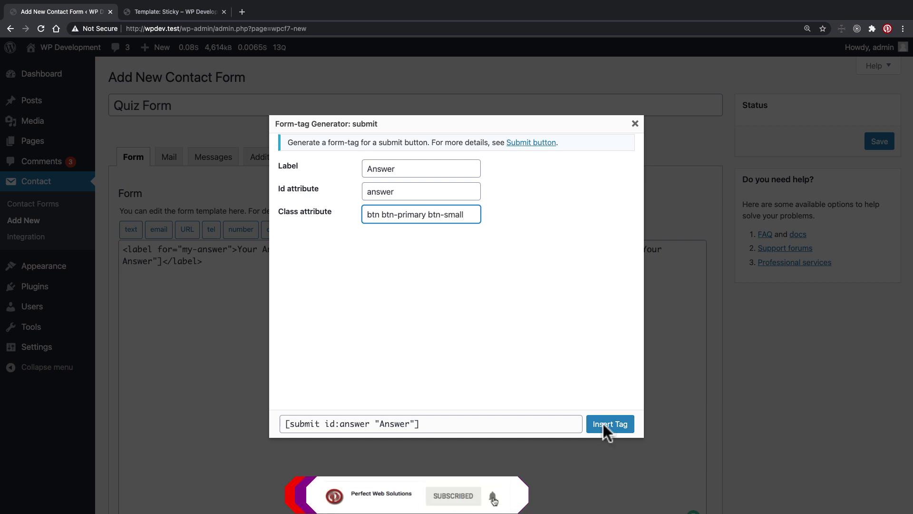
{"action": "left_click", "coordinate": [604, 423]}
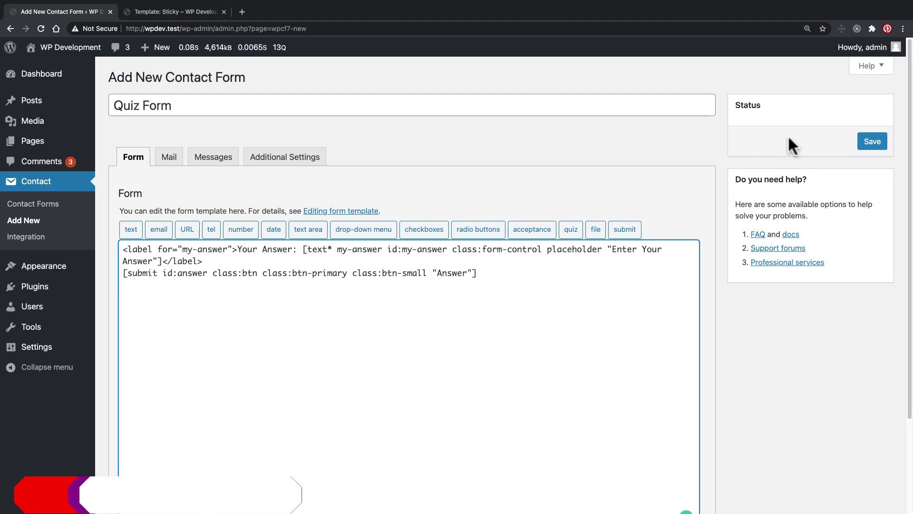
Step: Save the Quiz Form and review the recipient address in its Mail settings
{"action": "left_click", "coordinate": [872, 141]}
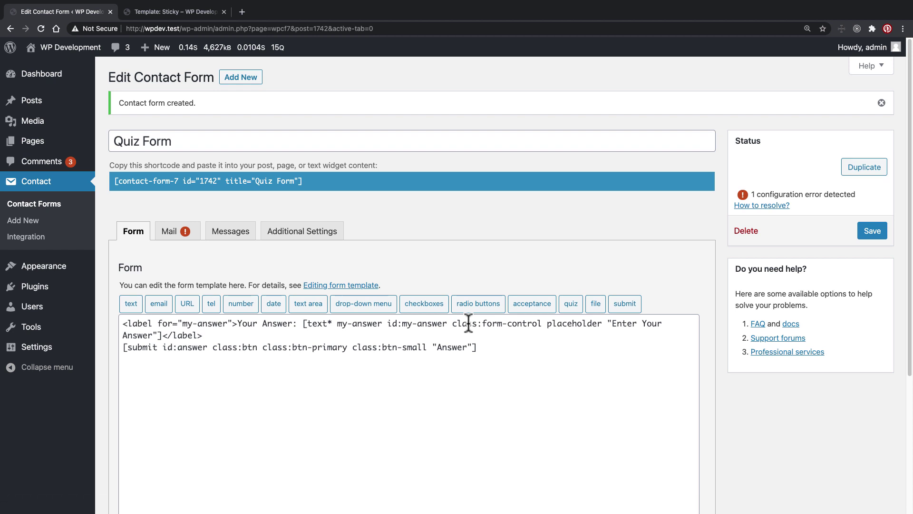
{"action": "left_click", "coordinate": [169, 233]}
{"action": "scroll", "coordinate": [197, 298], "scroll_direction": "down", "scroll_amount": 2}
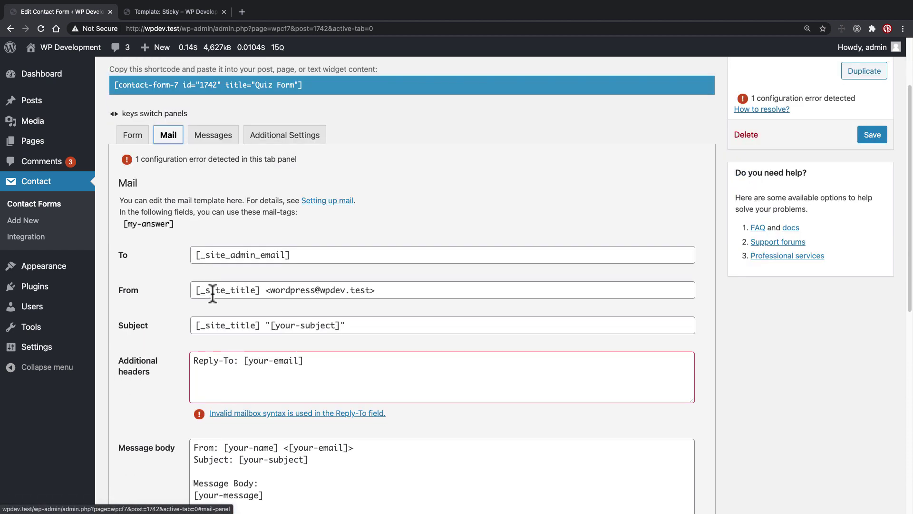
{"action": "left_click_drag", "start_coordinate": [304, 255], "coordinate": [185, 253]}
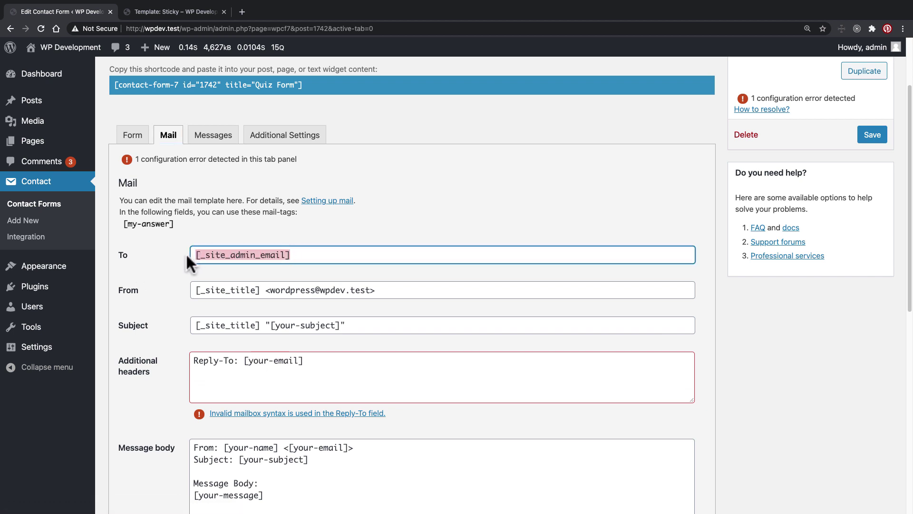
{"action": "scroll", "coordinate": [170, 284], "scroll_direction": "down", "scroll_amount": 1}
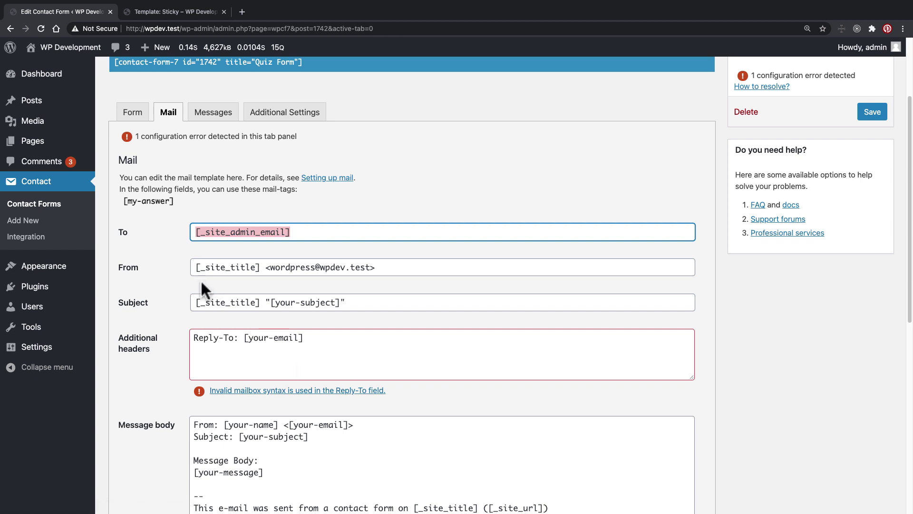
{"action": "left_click", "coordinate": [233, 233]}
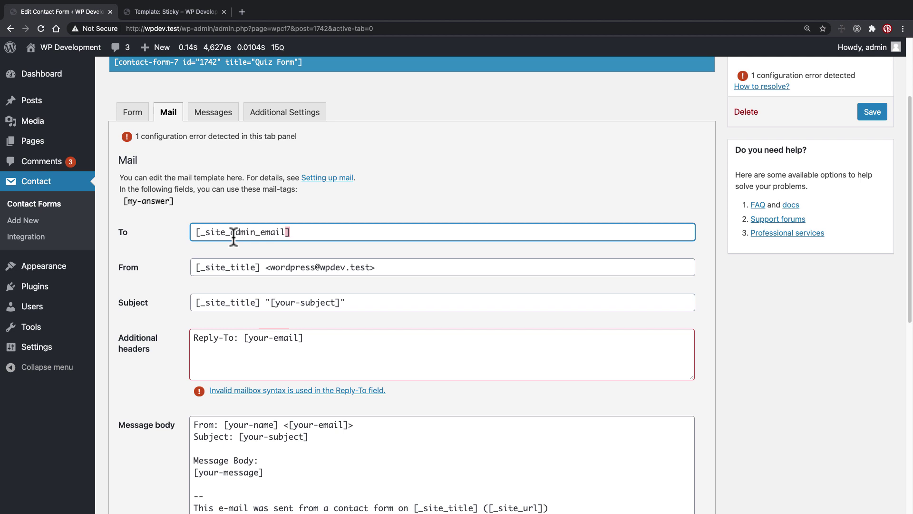
Step: Read the invalid mailbox syntax help, then reopen Mail settings and select the recipient address
{"action": "left_click", "coordinate": [261, 393]}
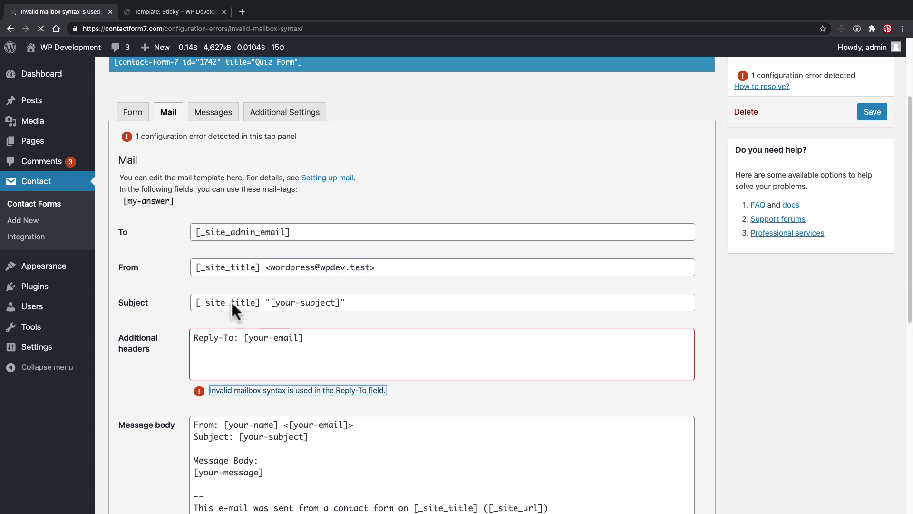
{"action": "left_click", "coordinate": [10, 28]}
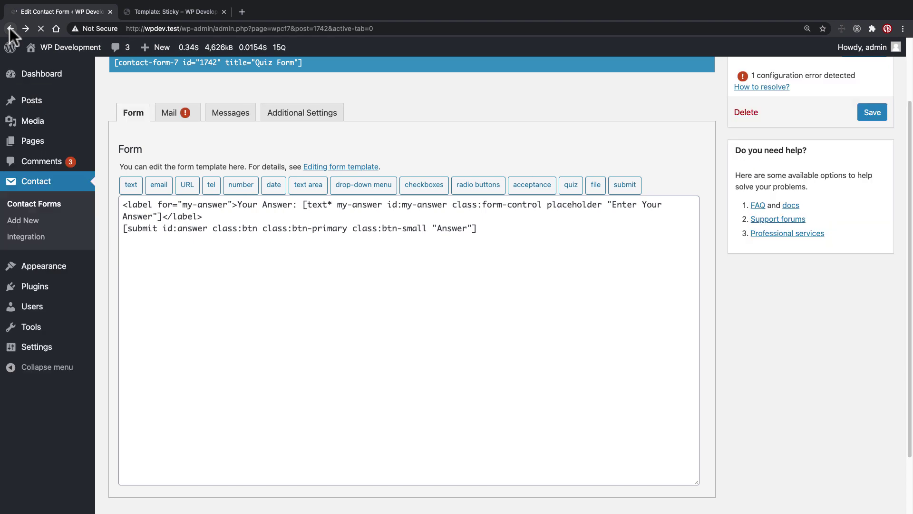
{"action": "left_click", "coordinate": [181, 81]}
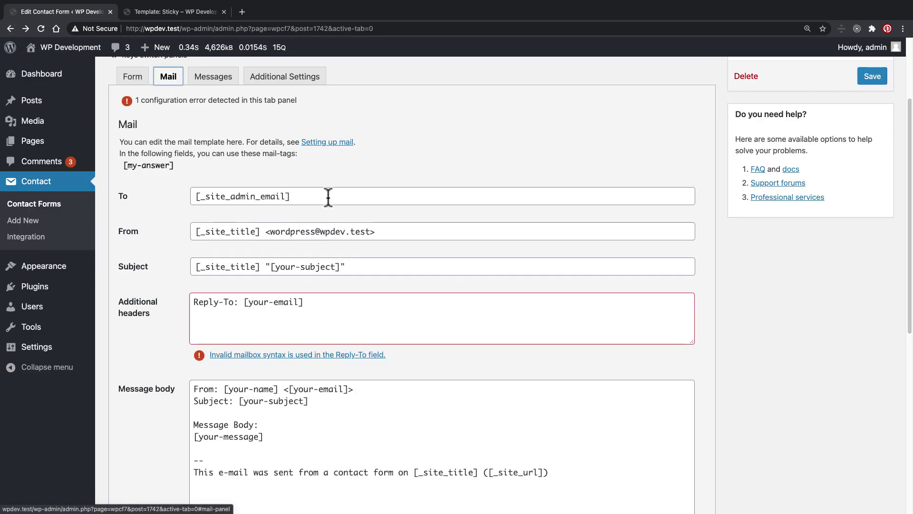
{"action": "left_click_drag", "start_coordinate": [327, 197], "coordinate": [195, 190]}
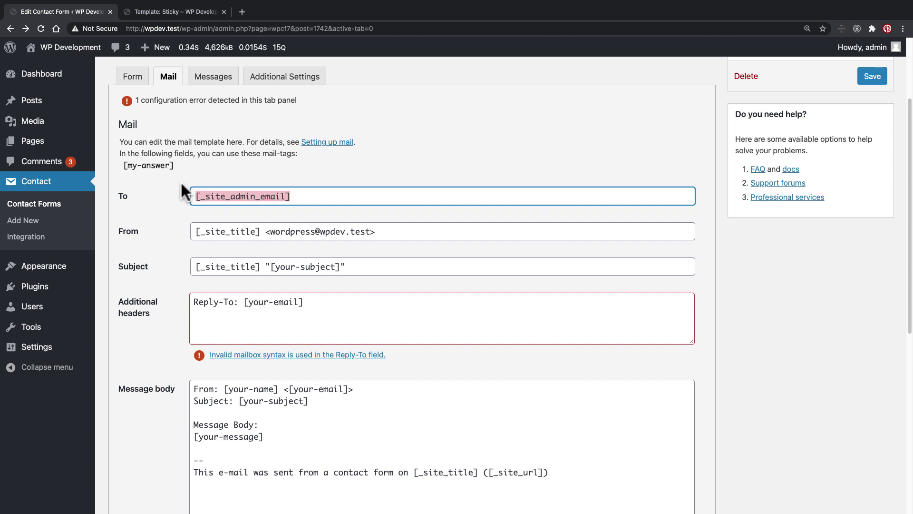
Step: Change the Quiz Form's mail recipient to a fixed admin address and save
{"action": "type", "text": "admin@admin"}
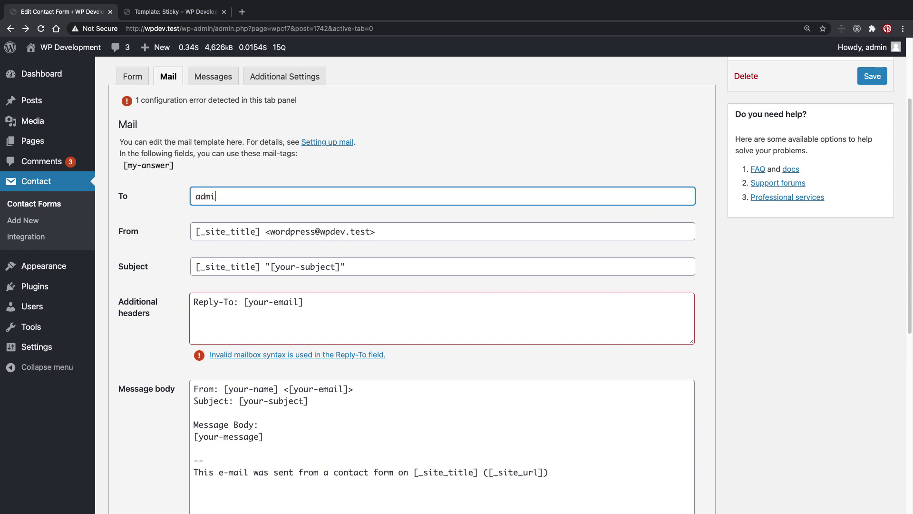
{"action": "type", "text": ".com"}
{"action": "key", "text": "Tab"}
{"action": "left_click", "coordinate": [874, 77]}
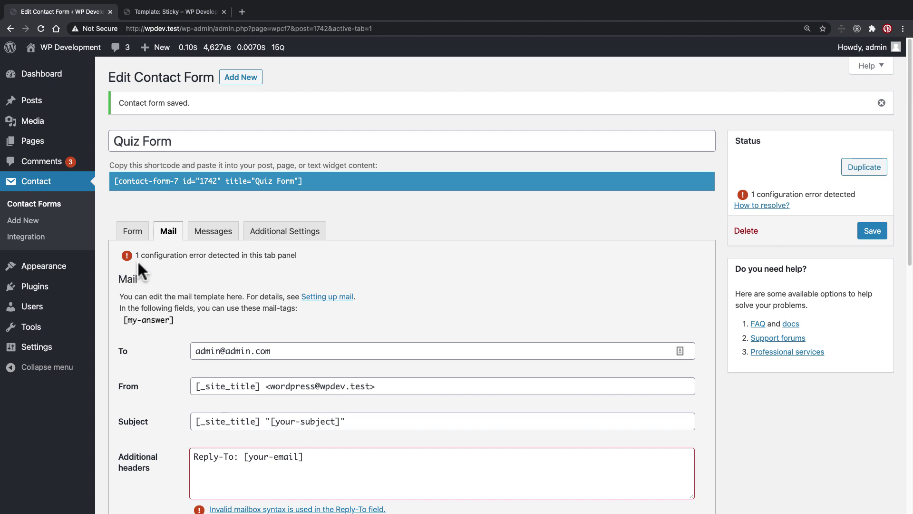
Step: Remove the [your-email] placeholder from the Reply-To header and try typing a replacement
{"action": "scroll", "coordinate": [197, 250], "scroll_direction": "down", "scroll_amount": 5}
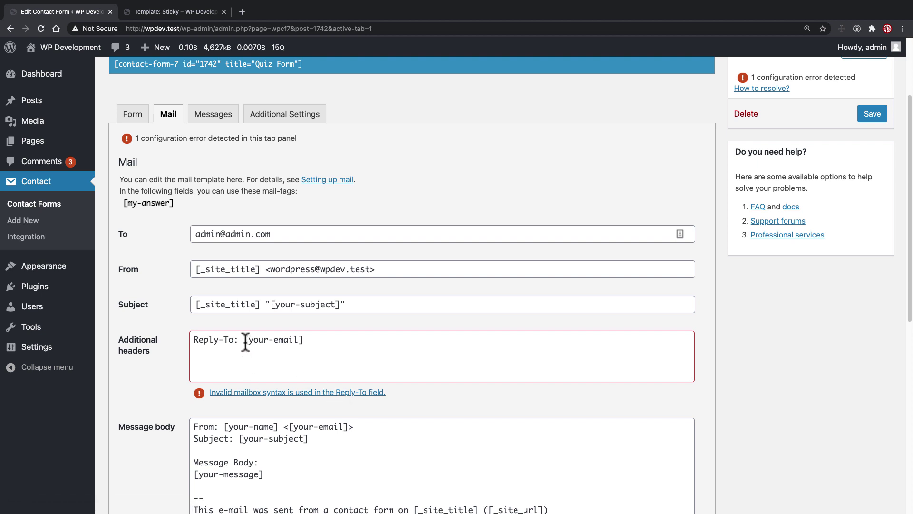
{"action": "left_click_drag", "start_coordinate": [244, 339], "coordinate": [321, 341]}
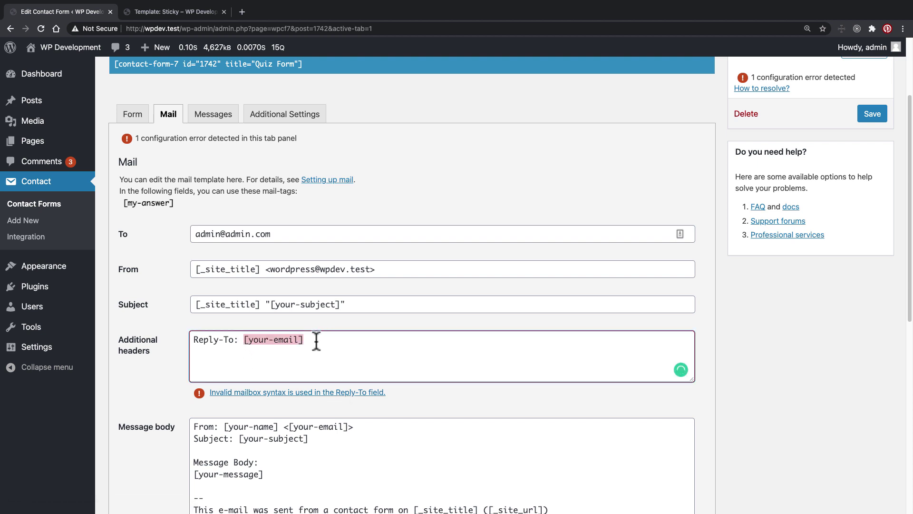
{"action": "key", "text": "BackSpace"}
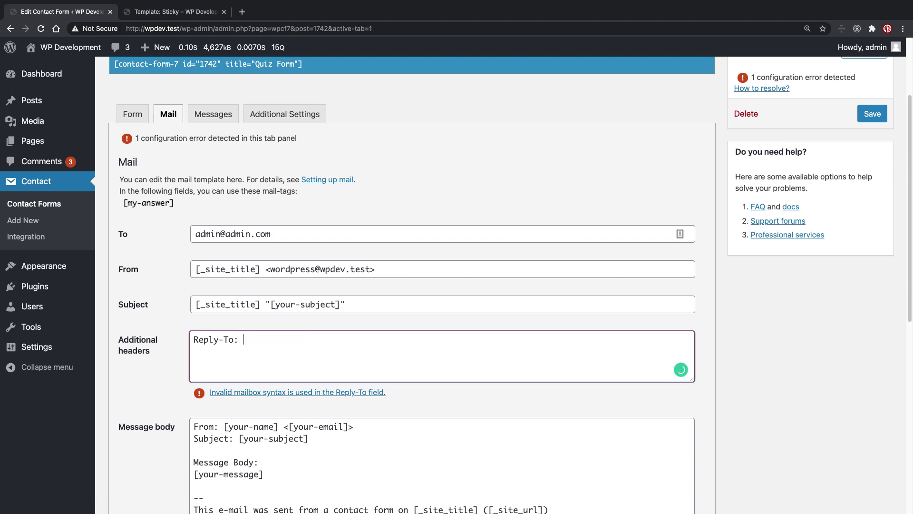
{"action": "type", "text": "£"}
{"action": "key", "text": "BackSpace"}
{"action": "type", "text": "@admi"}
{"action": "key", "text": "BackSpace"}
{"action": "key", "text": "BackSpace"}
{"action": "key", "text": "BackSpace"}
{"action": "type", "text": "auserMai"}
{"action": "key", "text": "BackSpace"}
{"action": "key", "text": "BackSpace"}
{"action": "key", "text": "BackSpace"}
{"action": "type", "text": "@"}
{"action": "key", "text": "BackSpace"}
{"action": "key", "text": "BackSpace"}
{"action": "key", "text": "BackSpace"}
{"action": "key", "text": "super+z"}
{"action": "key", "text": "super+z"}
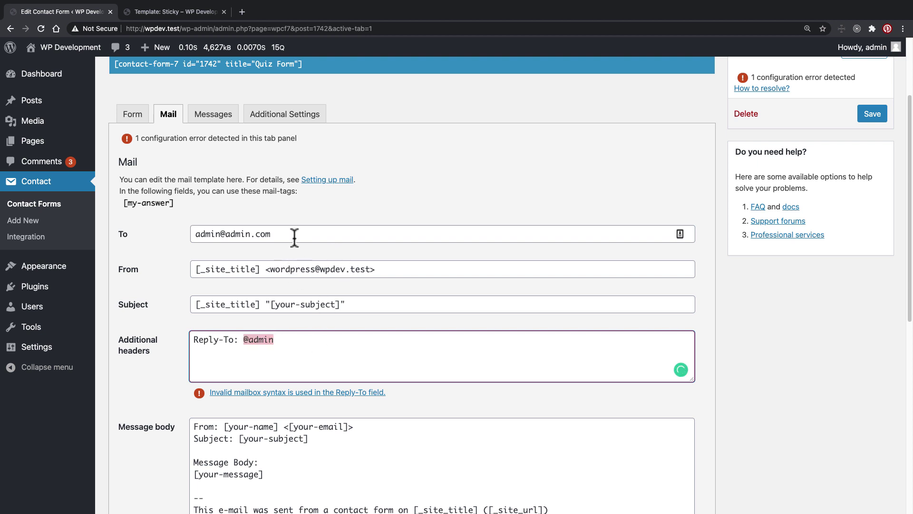
{"action": "key", "text": "super+z"}
Step: Restore the To recipient to [_site_admin_email]
{"action": "left_click_drag", "start_coordinate": [294, 236], "coordinate": [184, 233]}
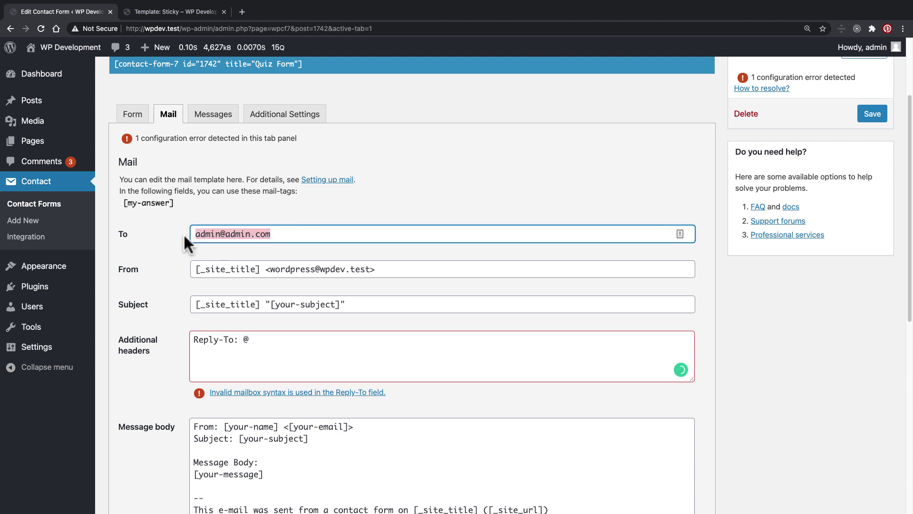
{"action": "key", "text": "BackSpace"}
{"action": "key", "text": "BackSpace"}
{"action": "type", "text": "["}
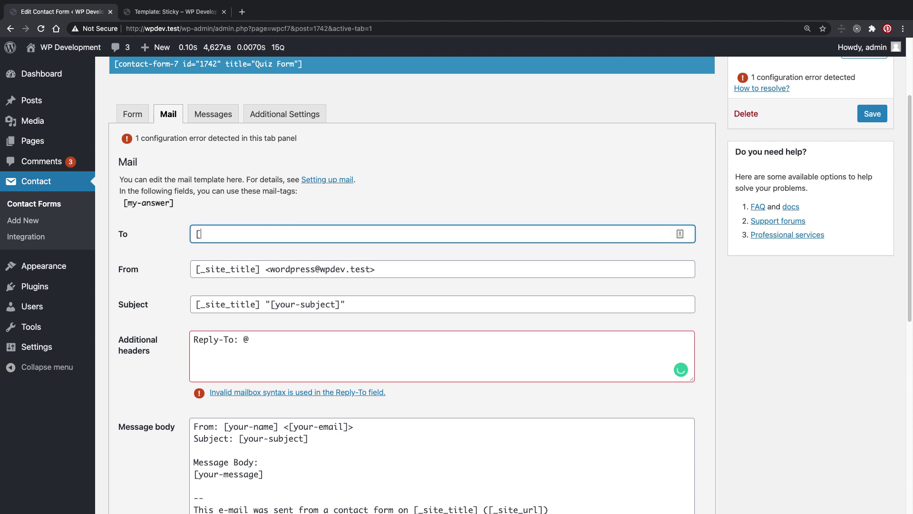
{"action": "type", "text": "_site_admin_email]"}
Step: Set the Reply-To header to a fixed e-mail address and save the Quiz Form
{"action": "left_click", "coordinate": [242, 339]}
{"action": "type", "text": "a"}
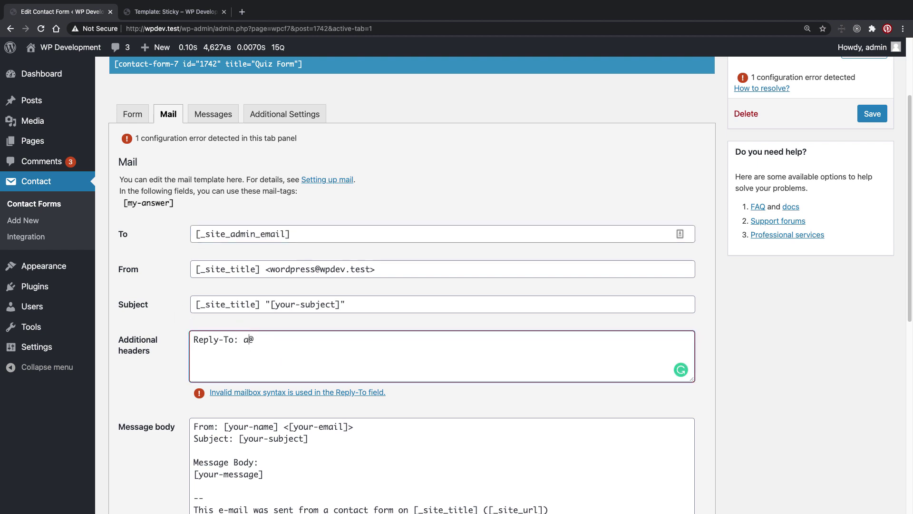
{"action": "type", "text": "sdfg"}
{"action": "key", "text": "BackSpace"}
{"action": "key", "text": "BackSpace"}
{"action": "key", "text": "BackSpace"}
{"action": "key", "text": "BackSpace"}
{"action": "key", "text": "BackSpace"}
{"action": "scroll", "coordinate": [323, 455], "scroll_direction": "down", "scroll_amount": 1}
{"action": "scroll", "coordinate": [322, 455], "scroll_direction": "down", "scroll_amount": 5}
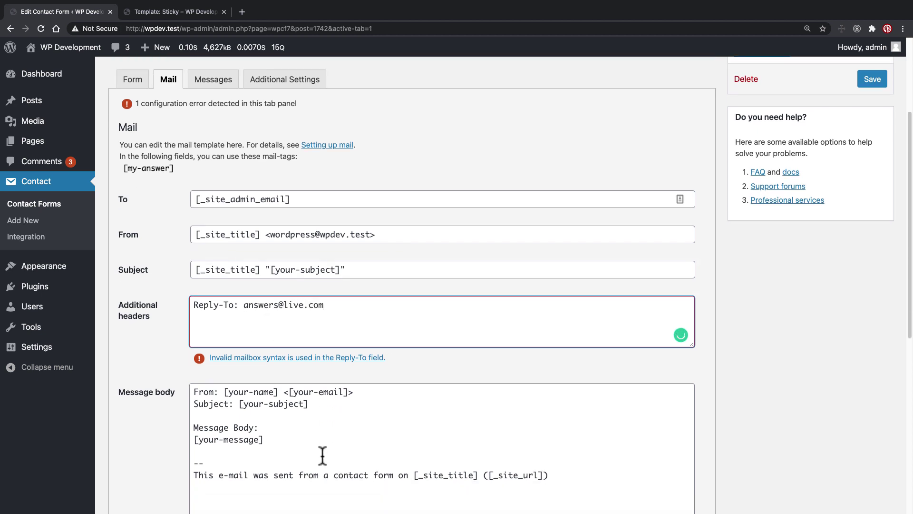
{"action": "scroll", "coordinate": [322, 455], "scroll_direction": "down", "scroll_amount": 2}
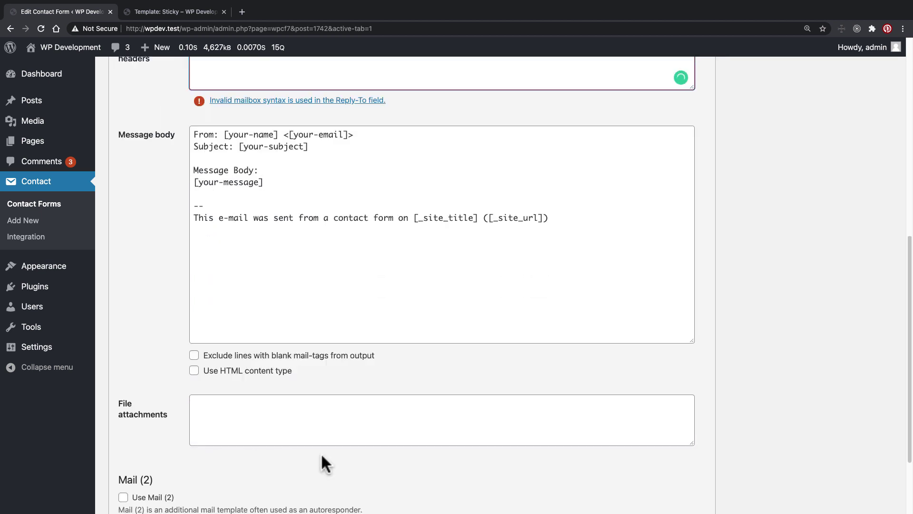
{"action": "scroll", "coordinate": [320, 452], "scroll_direction": "up", "scroll_amount": 1}
{"action": "left_click_drag", "start_coordinate": [266, 204], "coordinate": [190, 200]}
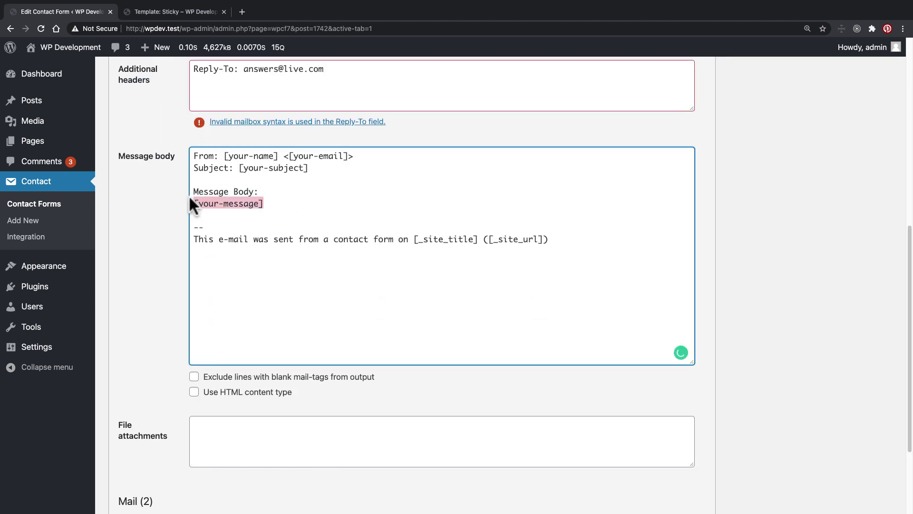
{"action": "scroll", "coordinate": [187, 195], "scroll_direction": "down", "scroll_amount": 1}
{"action": "left_click_drag", "start_coordinate": [269, 186], "coordinate": [194, 186]}
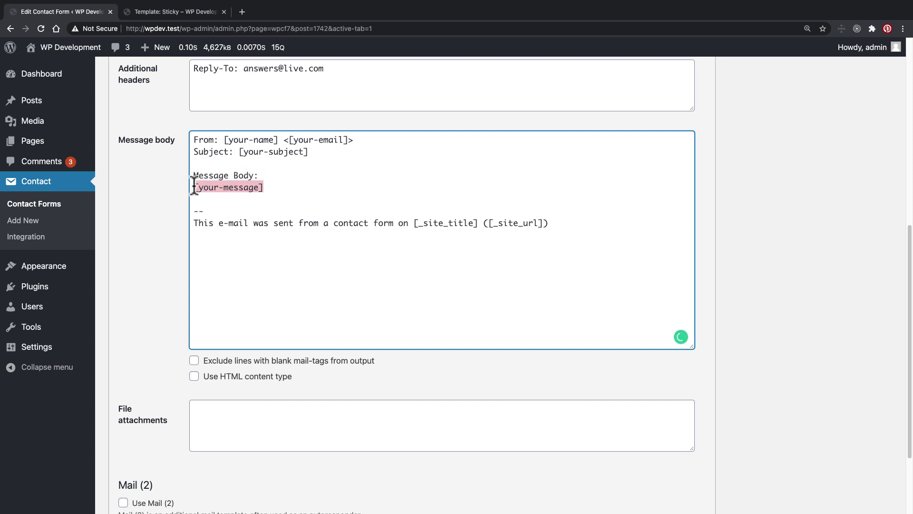
{"action": "scroll", "coordinate": [268, 195], "scroll_direction": "up", "scroll_amount": 3}
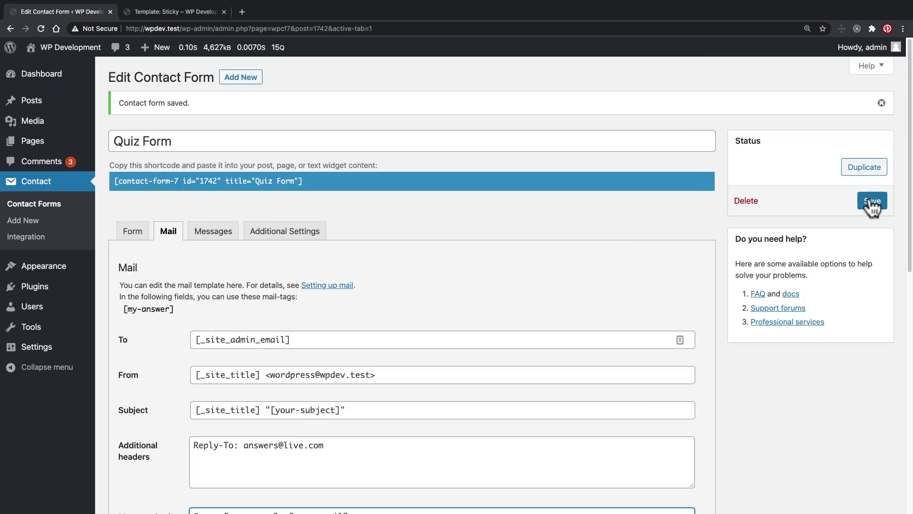
{"action": "left_click", "coordinate": [872, 202]}
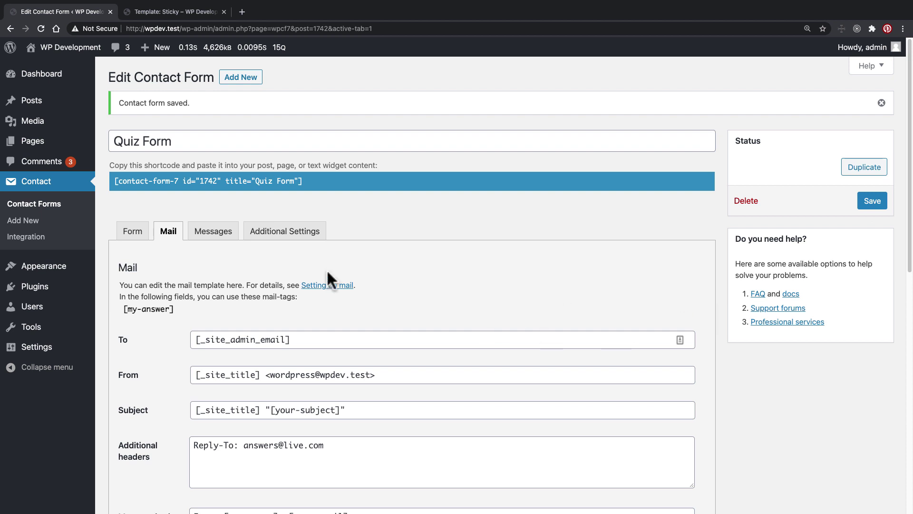
Step: Copy the Quiz Form shortcode from the Contact Forms list
{"action": "left_click", "coordinate": [61, 206]}
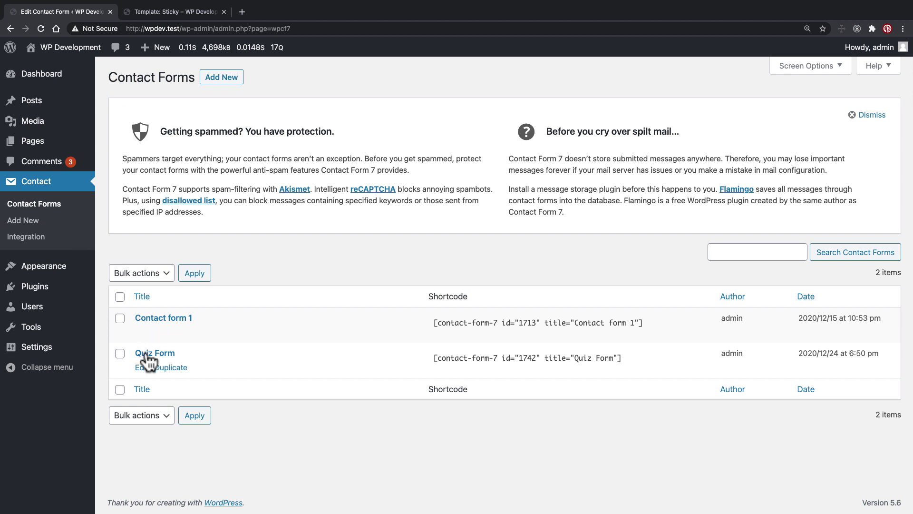
{"action": "left_click", "coordinate": [464, 358]}
{"action": "right_click", "coordinate": [464, 359]}
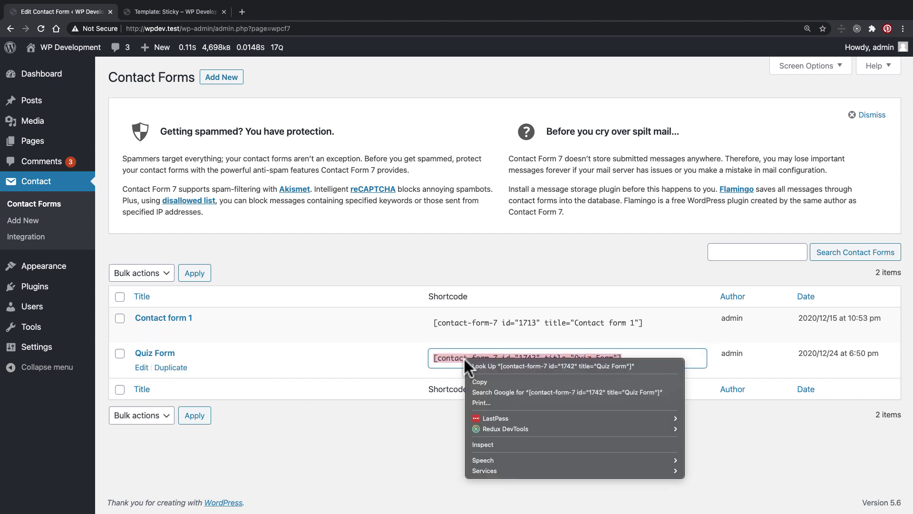
{"action": "left_click", "coordinate": [478, 382]}
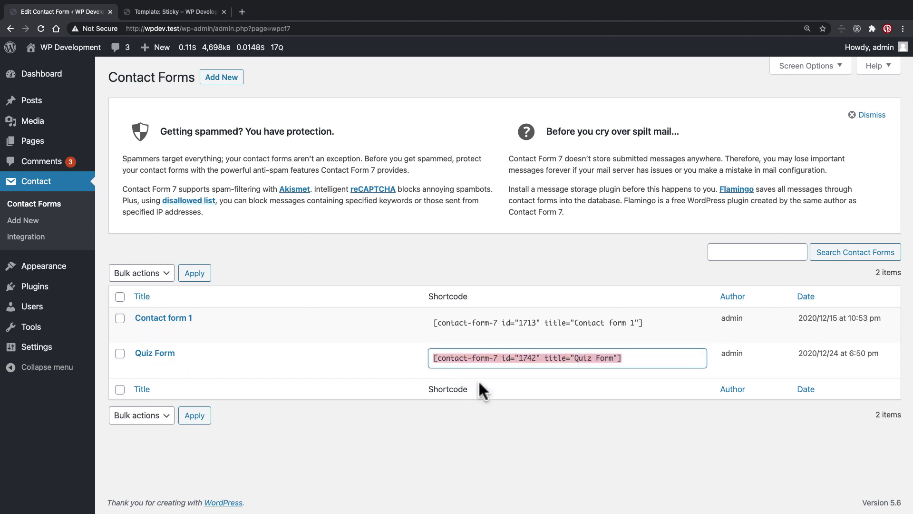
Step: Bring up the Template: Sticky post tab, then return to functions.php in Sublime Text
{"action": "key", "text": "ctrl+Left"}
{"action": "key", "text": "ctrl+Right"}
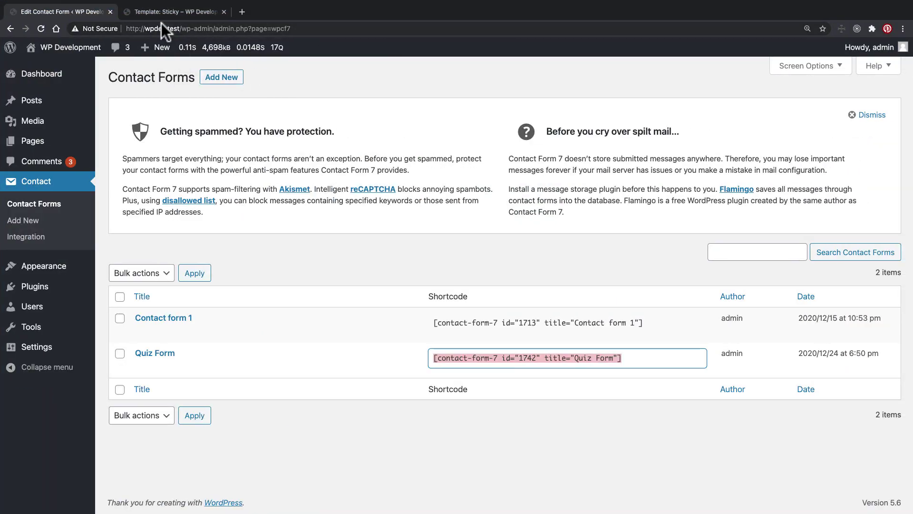
{"action": "left_click", "coordinate": [166, 12]}
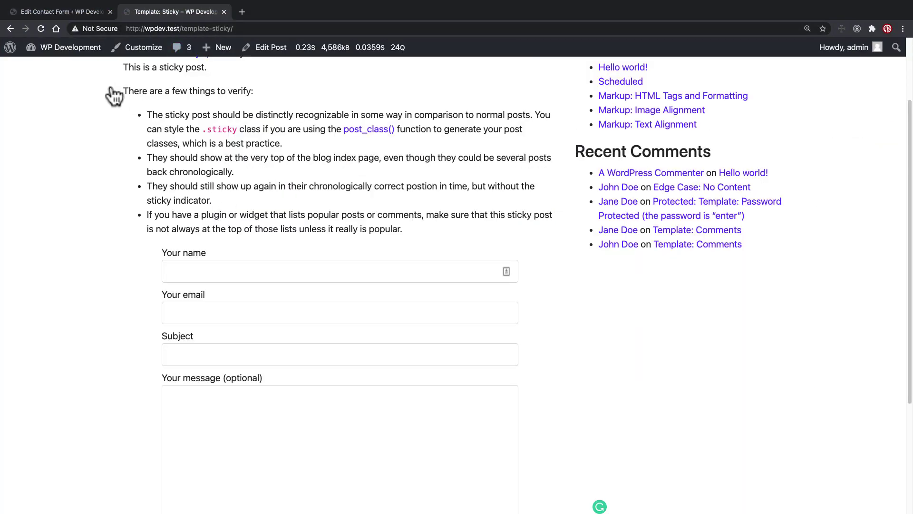
{"action": "key", "text": "ctrl+Right"}
Step: Swap line 5's Contact form 1 shortcode for the Quiz Form shortcode (id 1742), save, and reload the sticky post
{"action": "left_click", "coordinate": [289, 147]}
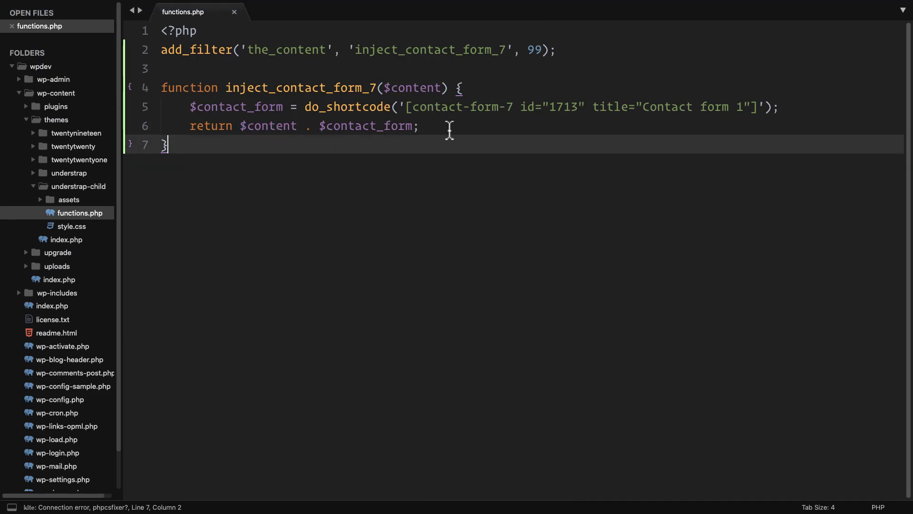
{"action": "left_click_drag", "start_coordinate": [406, 108], "coordinate": [754, 108]}
{"action": "key", "text": "ctrl+v"}
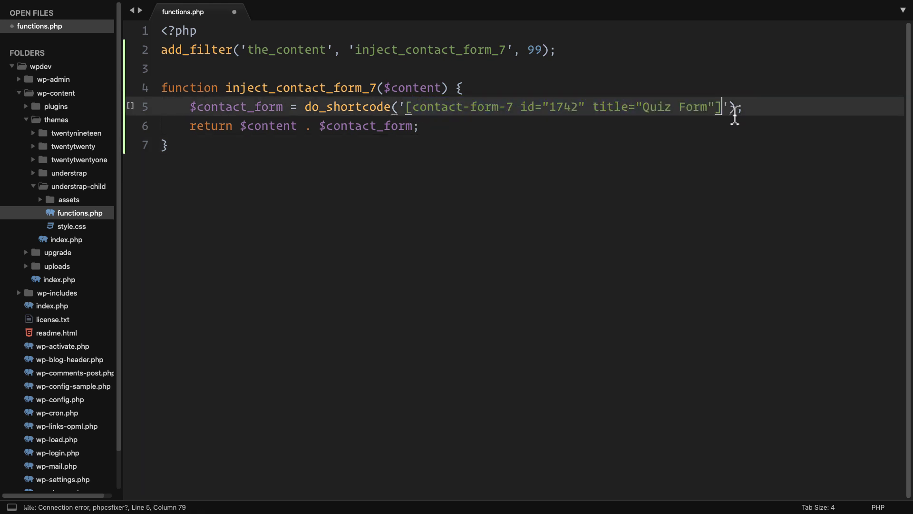
{"action": "left_click", "coordinate": [709, 133]}
{"action": "key", "text": "super+s"}
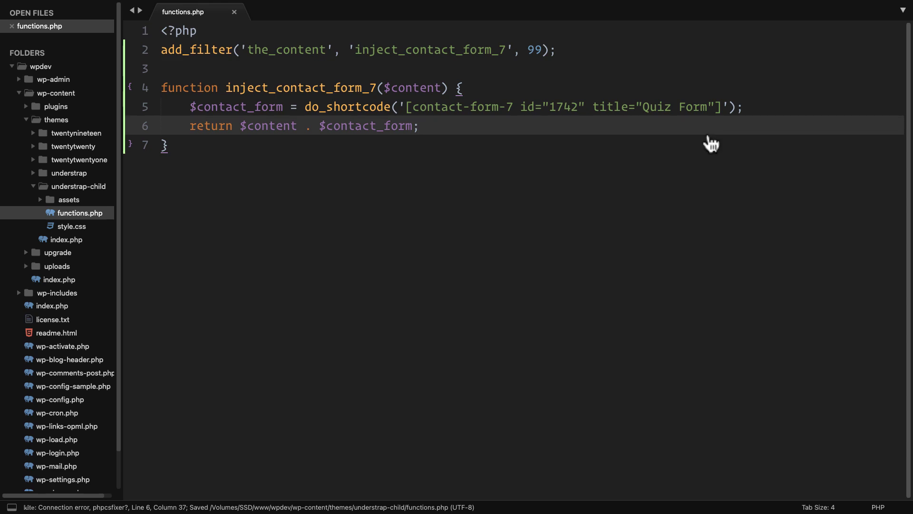
{"action": "key", "text": "super+Tab"}
{"action": "key", "text": "super+r"}
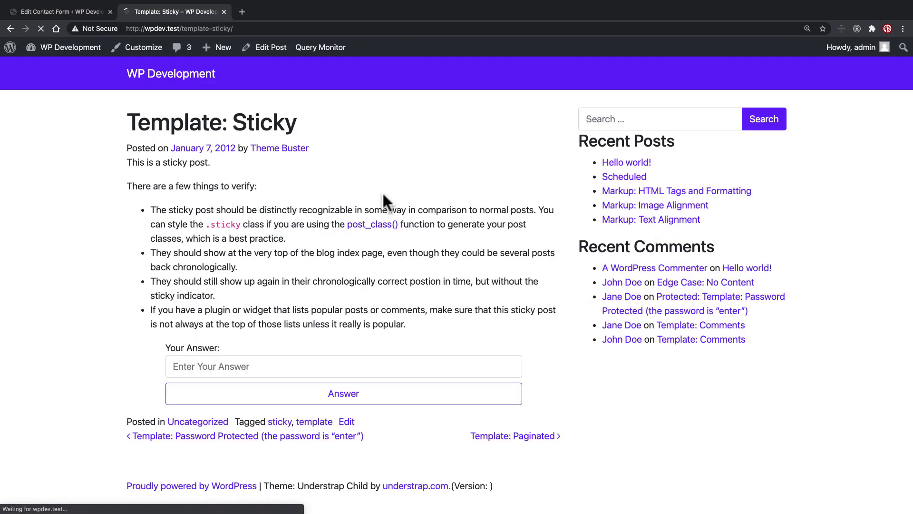
Step: Check the sticky post's new Your Answer field, then return to functions.php
{"action": "left_click", "coordinate": [201, 360]}
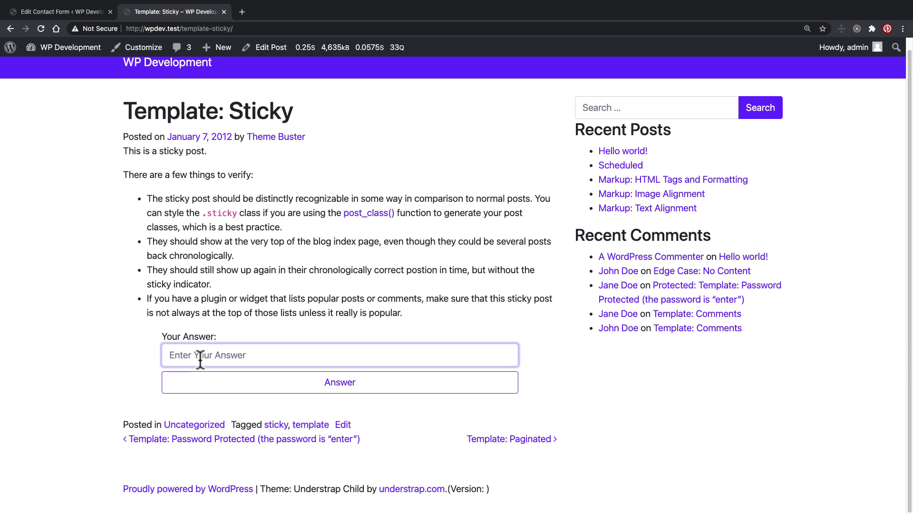
{"action": "left_click_drag", "start_coordinate": [145, 195], "coordinate": [424, 331]}
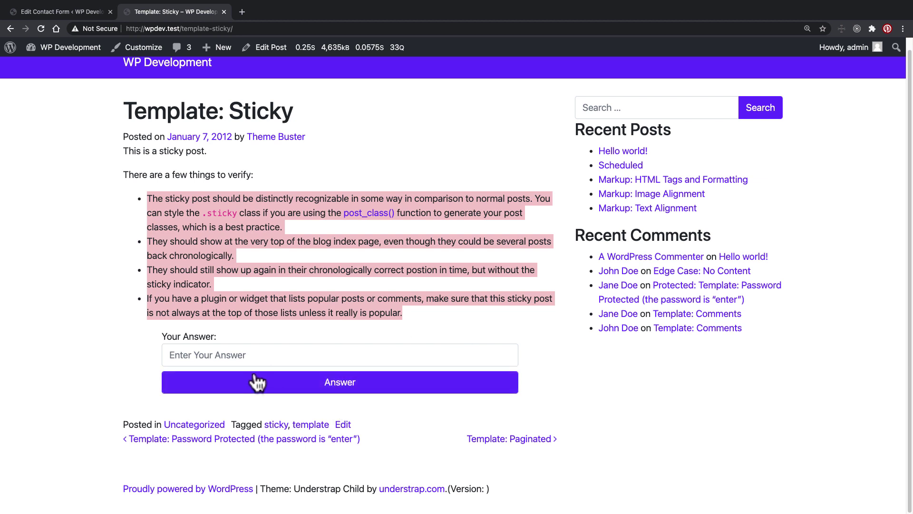
{"action": "left_click", "coordinate": [237, 359]}
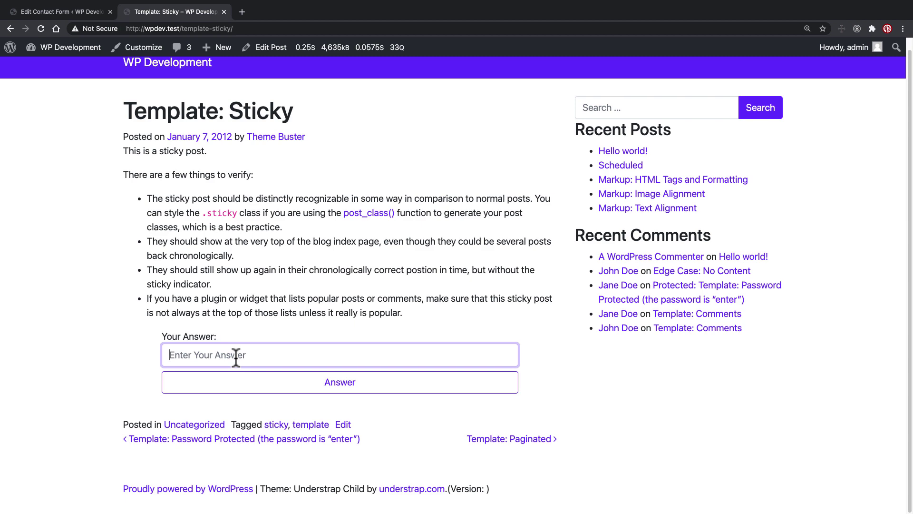
{"action": "key", "text": "super+Tab"}
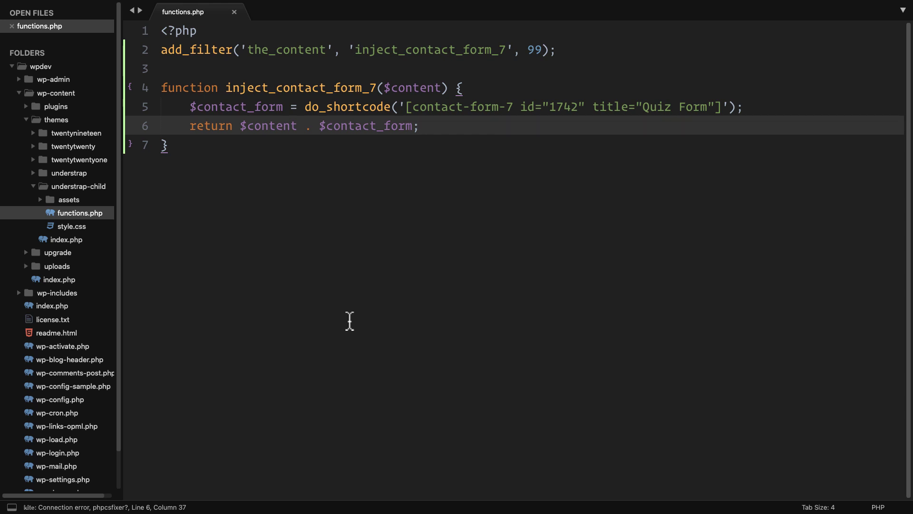
Step: Save functions.php and switch to the WordPress Contact Forms admin page
{"action": "key", "text": "super+s"}
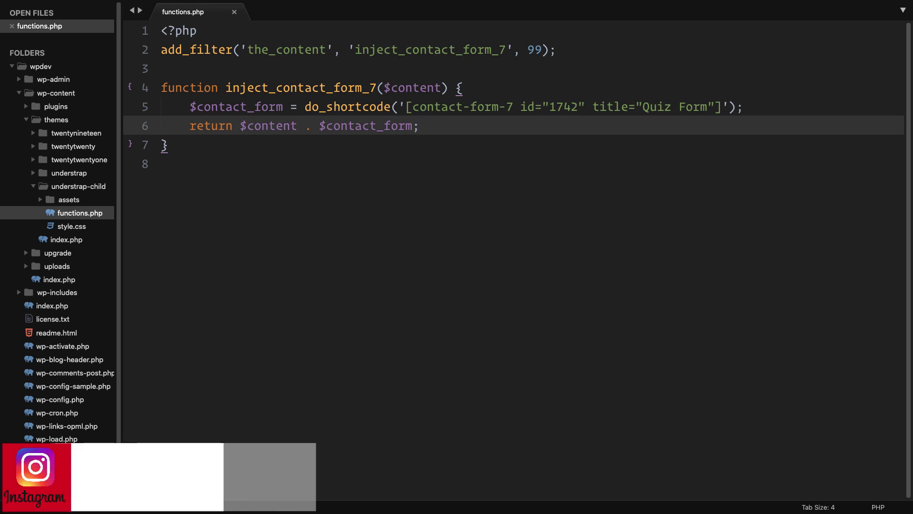
{"action": "key", "text": "ctrl+Right"}
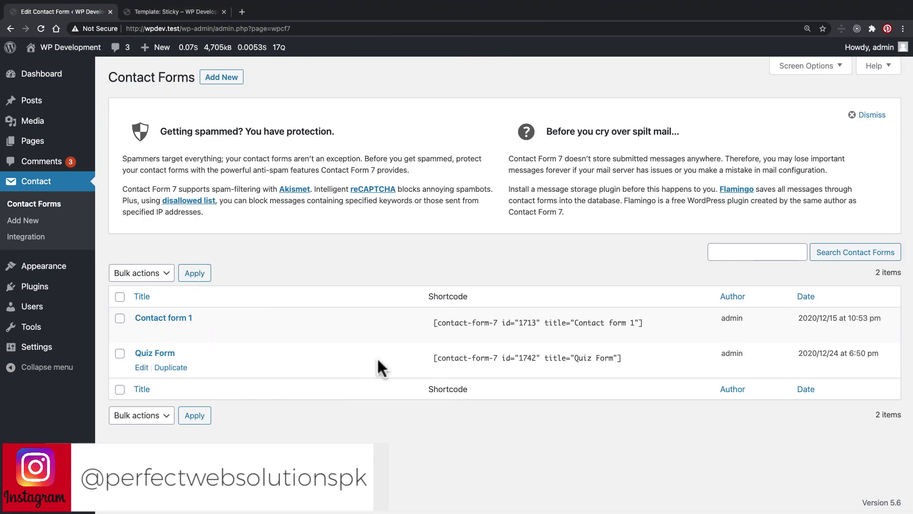
Step: Copy Contact form 1's shortcode and open the Contact Us page for editing
{"action": "left_click", "coordinate": [506, 319]}
{"action": "right_click", "coordinate": [506, 317]}
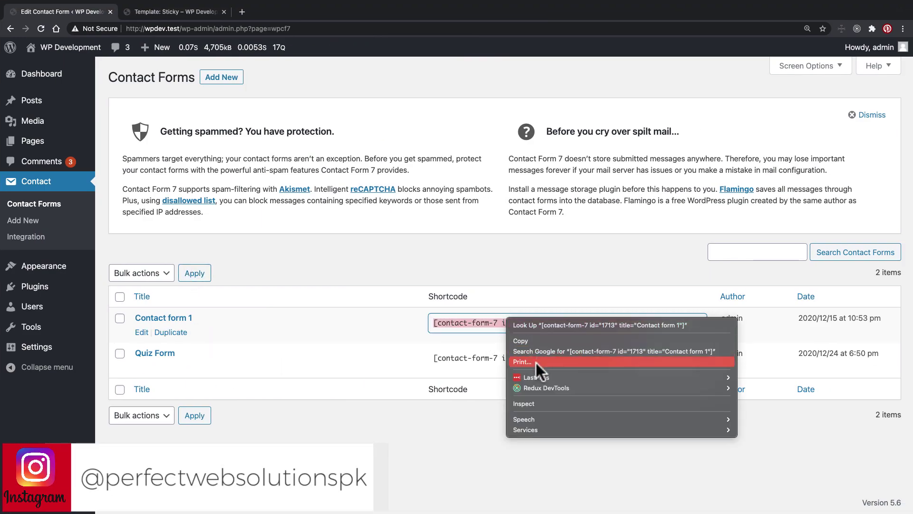
{"action": "left_click", "coordinate": [526, 340]}
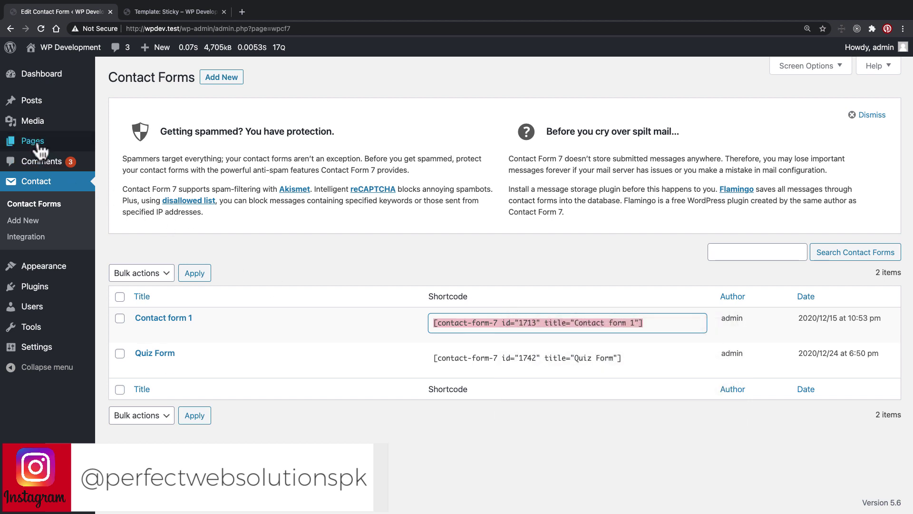
{"action": "mouse_move", "coordinate": [49, 145]}
{"action": "left_click", "coordinate": [111, 145]}
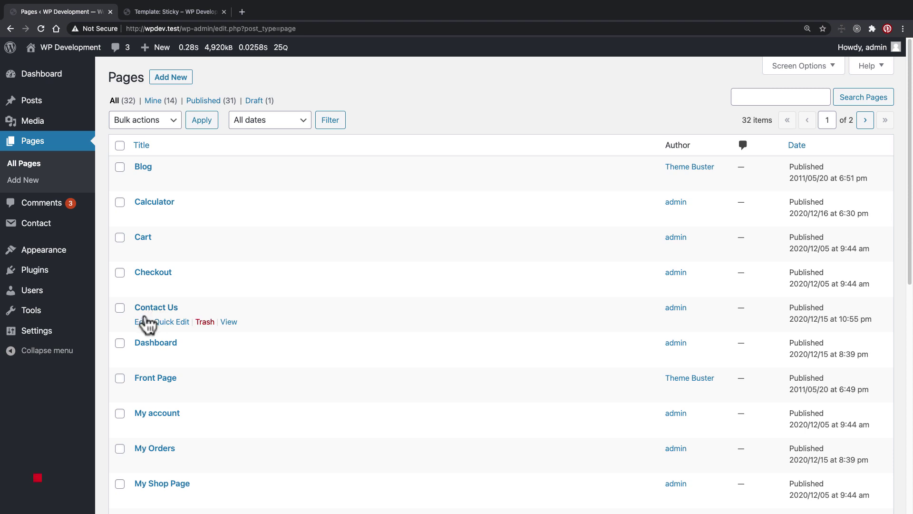
{"action": "left_click", "coordinate": [141, 323]}
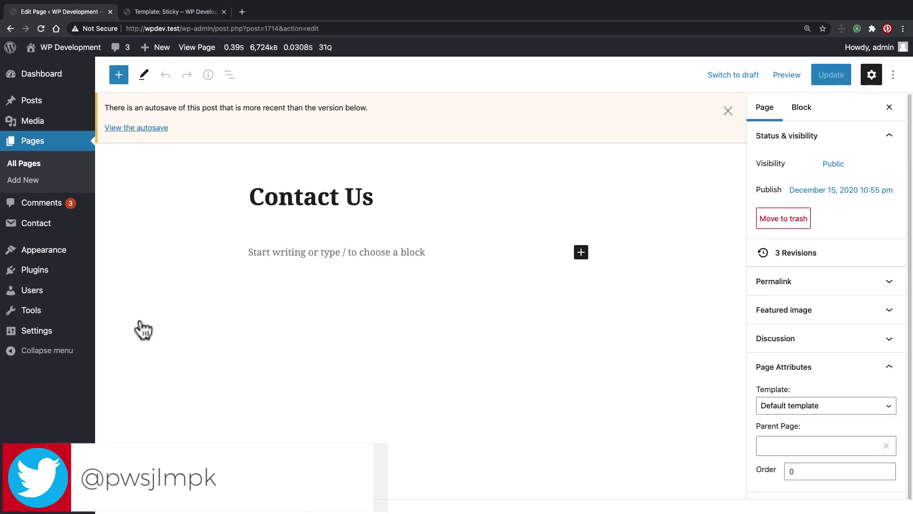
Step: Insert a Contact Form 7 block using Contact form 1 below the title and update the page
{"action": "left_click", "coordinate": [320, 255]}
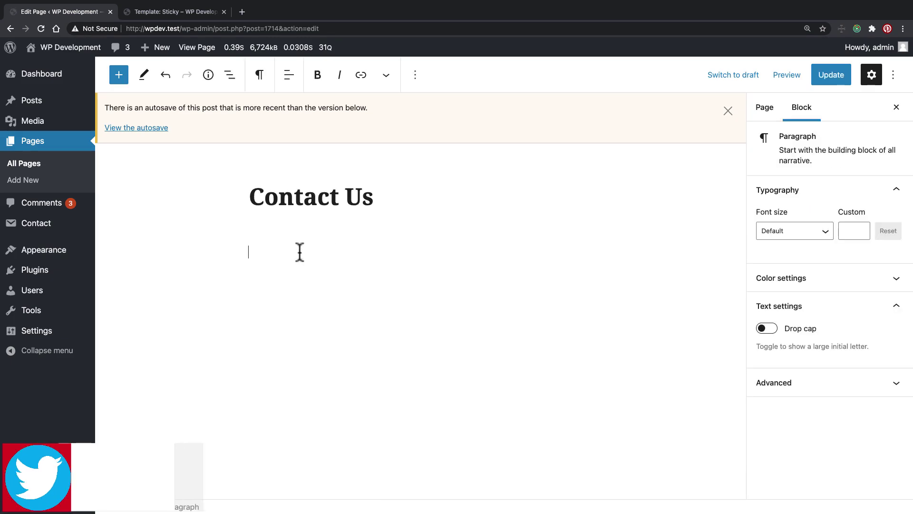
{"action": "left_click", "coordinate": [121, 77]}
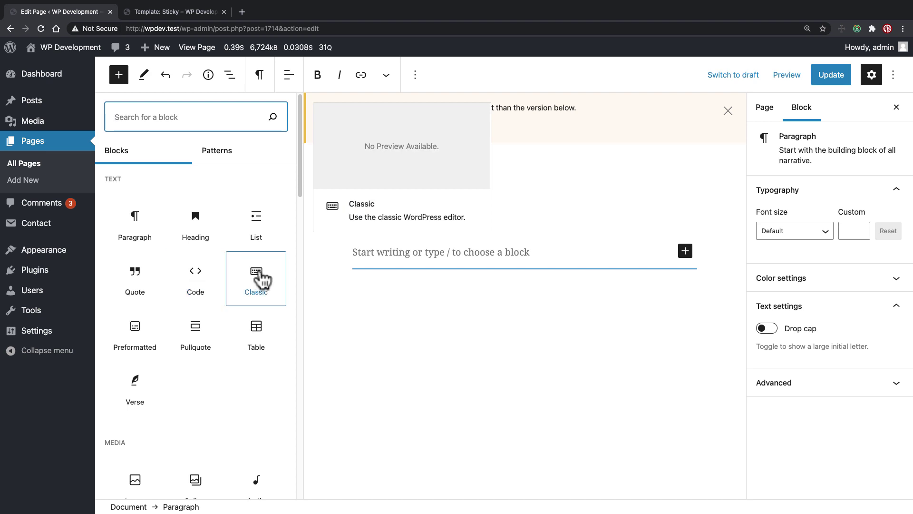
{"action": "scroll", "coordinate": [262, 278], "scroll_direction": "down", "scroll_amount": 2}
{"action": "scroll", "coordinate": [262, 275], "scroll_direction": "down", "scroll_amount": 2}
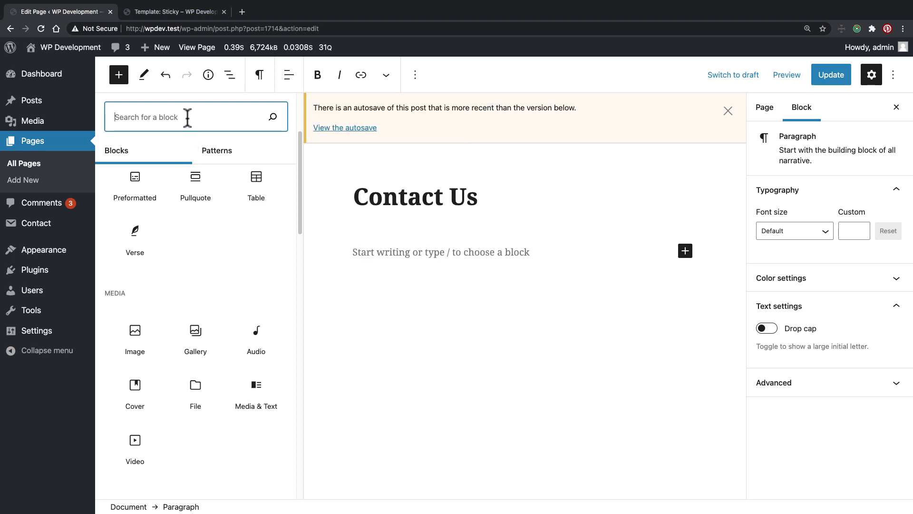
{"action": "type", "text": "contac"}
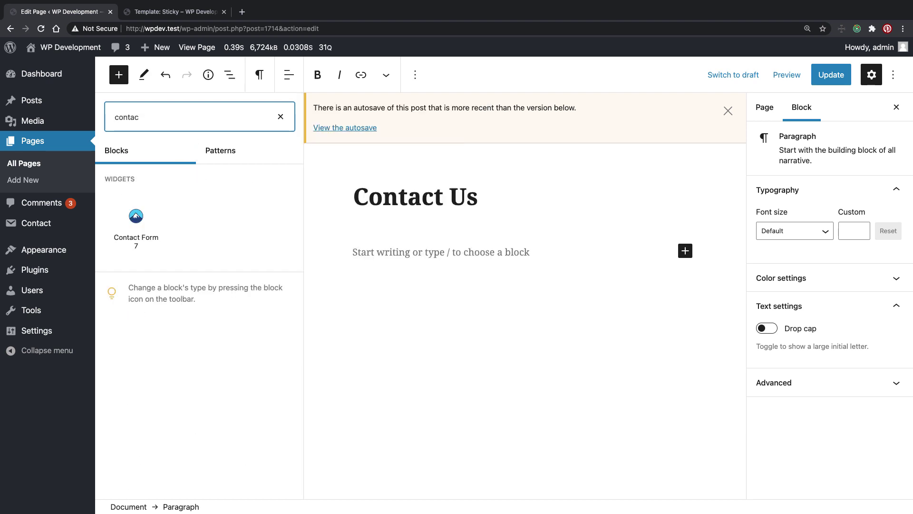
{"action": "mouse_move", "coordinate": [137, 218]}
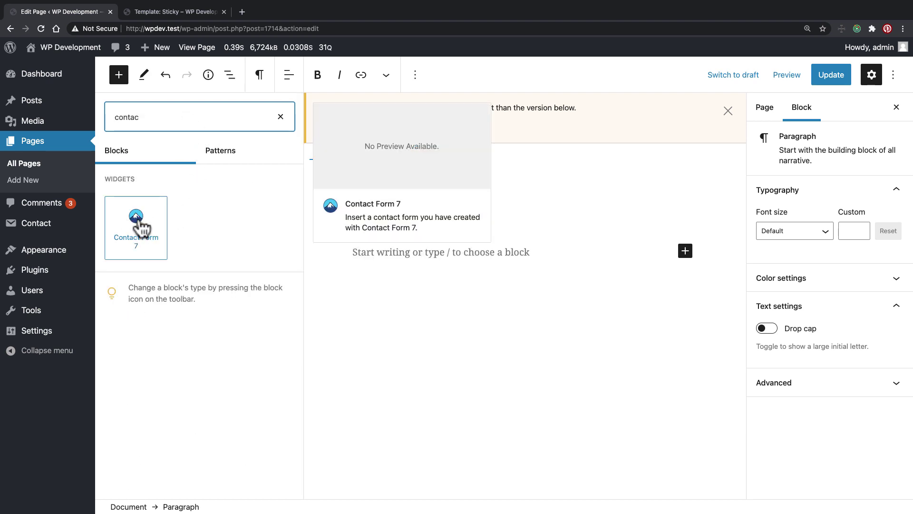
{"action": "left_click", "coordinate": [137, 218]}
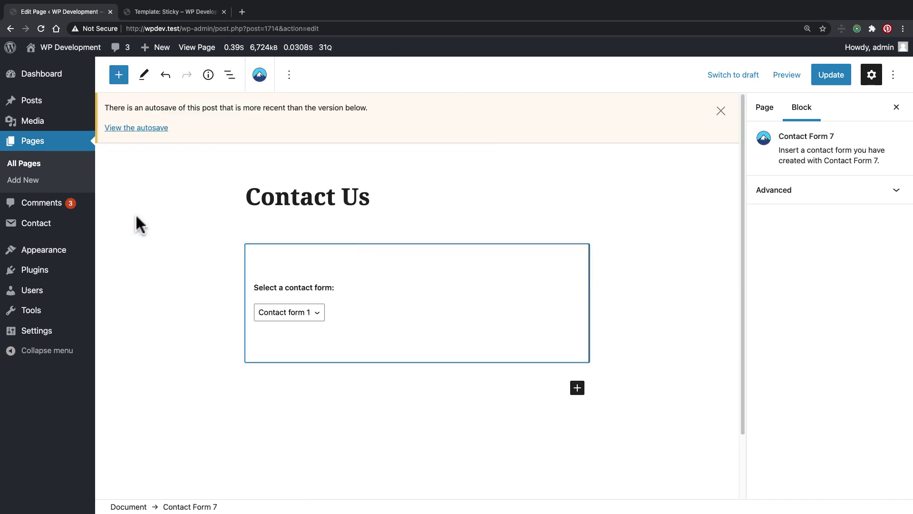
{"action": "left_click", "coordinate": [318, 321]}
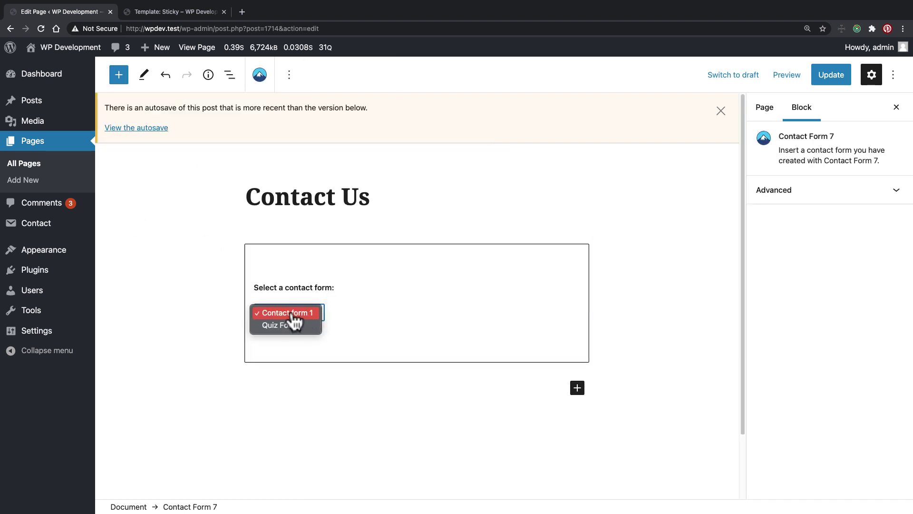
{"action": "left_click", "coordinate": [302, 320]}
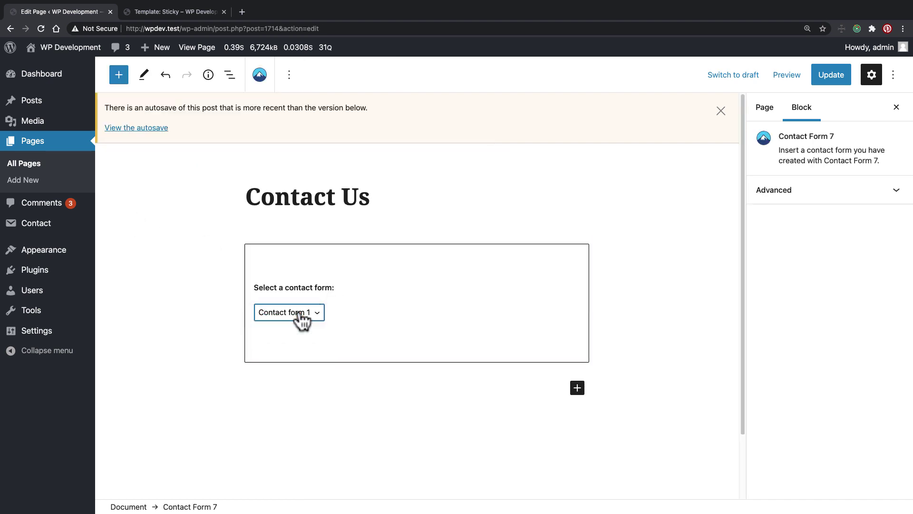
{"action": "left_click", "coordinate": [195, 326]}
{"action": "left_click", "coordinate": [822, 75]}
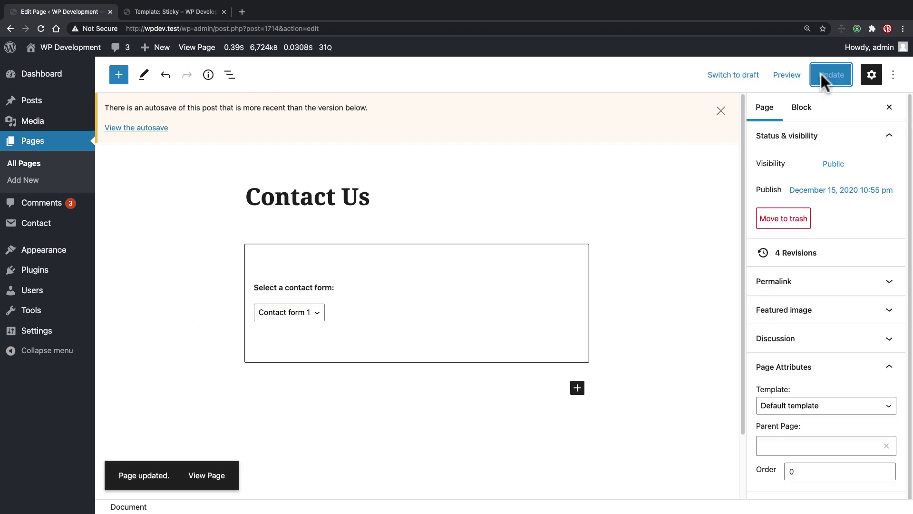
Step: Preview Contact Us in a new tab, check its email field, then return to the editor
{"action": "left_click", "coordinate": [785, 78]}
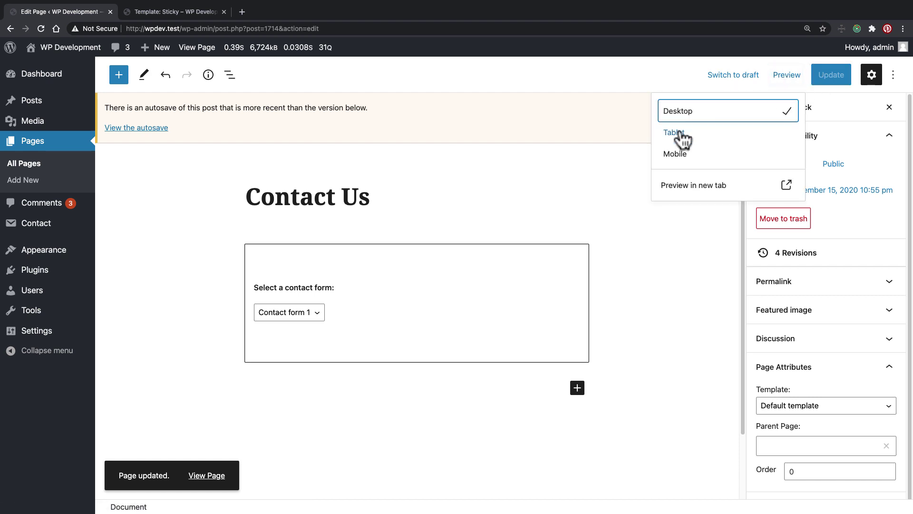
{"action": "left_click", "coordinate": [678, 186]}
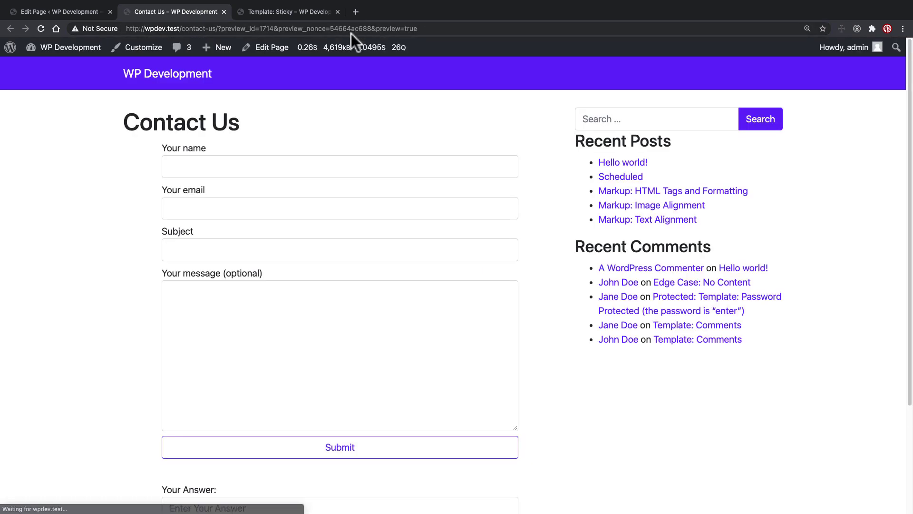
{"action": "left_click_drag", "start_coordinate": [123, 122], "coordinate": [240, 123]}
{"action": "left_click", "coordinate": [228, 199]}
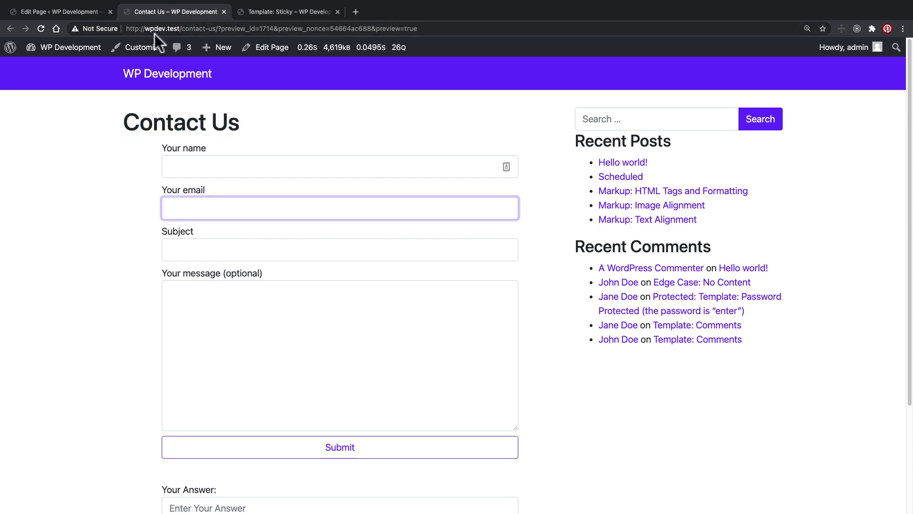
{"action": "left_click", "coordinate": [84, 10]}
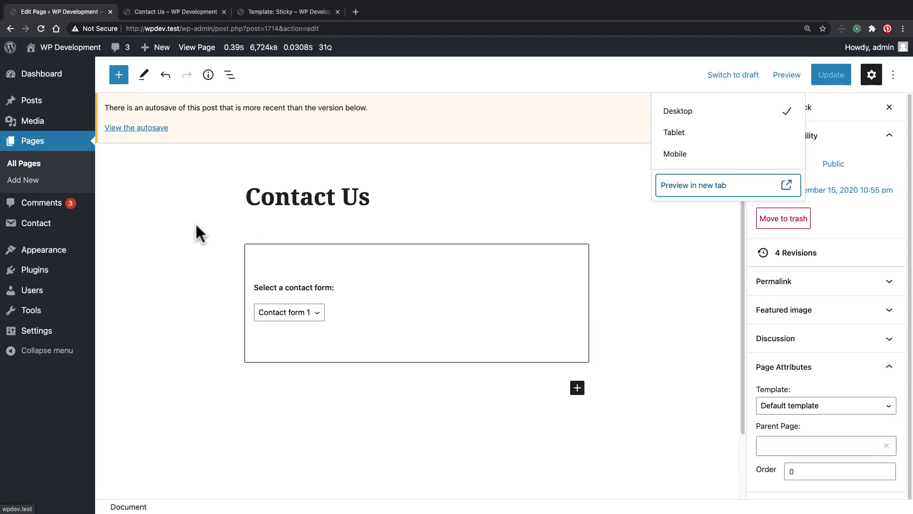